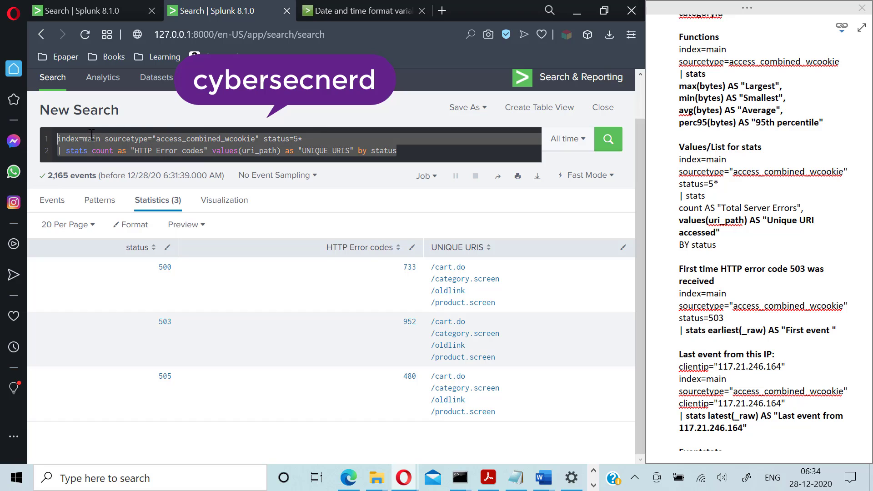
- Clear the previous status=5* stats query from the search bar
{"action": "key", "text": "BackSpace"}
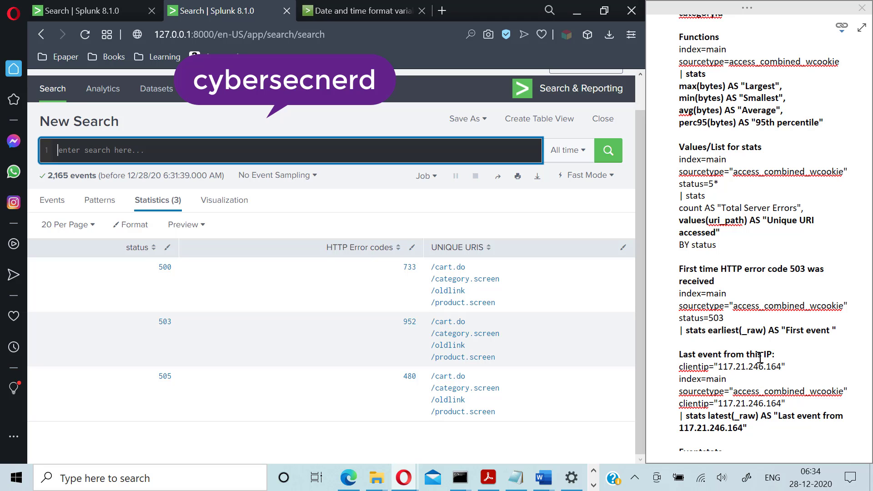
{"action": "scroll", "coordinate": [760, 358], "scroll_direction": "down", "scroll_amount": 15}
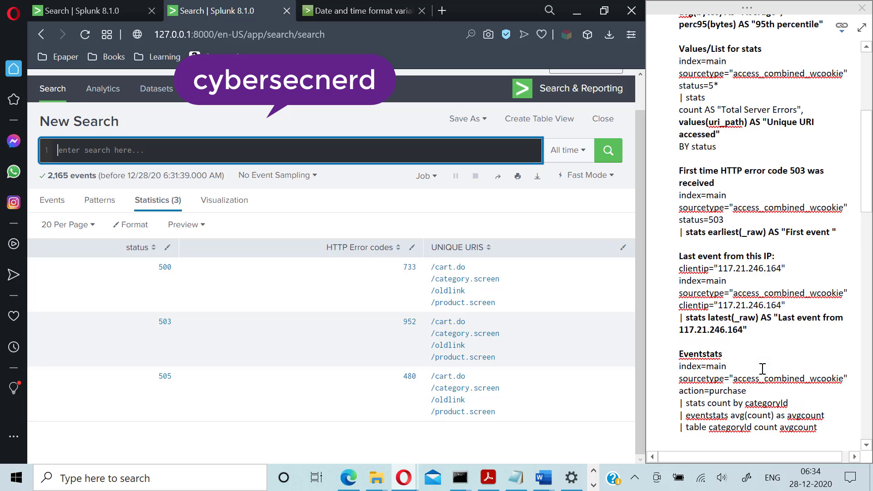
{"action": "scroll", "coordinate": [761, 377], "scroll_direction": "up", "scroll_amount": 10}
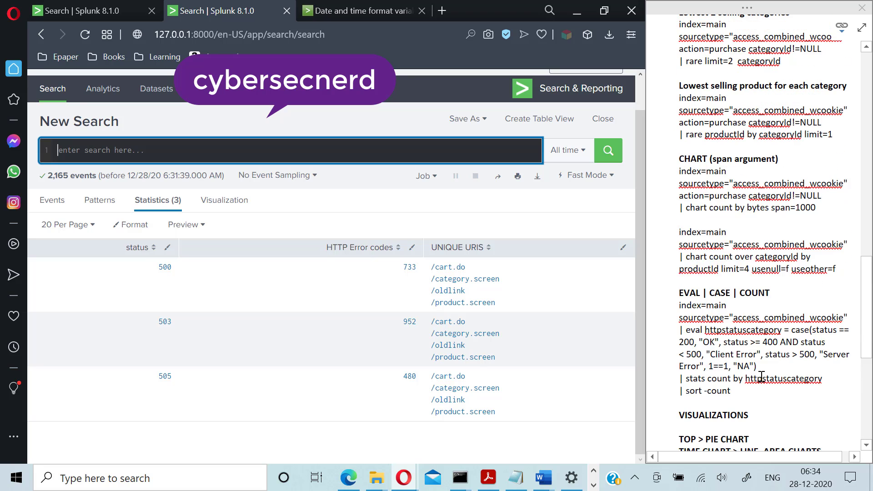
{"action": "scroll", "coordinate": [761, 377], "scroll_direction": "down", "scroll_amount": 3}
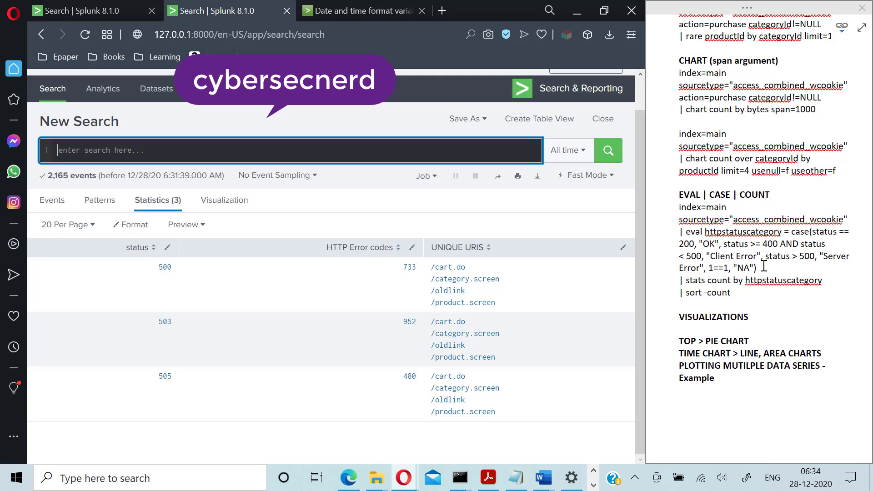
{"action": "scroll", "coordinate": [764, 266], "scroll_direction": "up", "scroll_amount": 1}
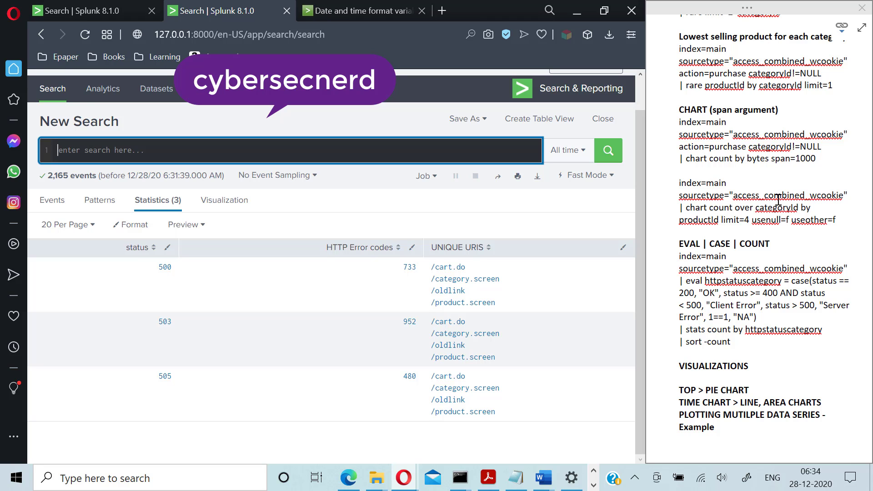
{"action": "scroll", "coordinate": [766, 230], "scroll_direction": "up", "scroll_amount": 4}
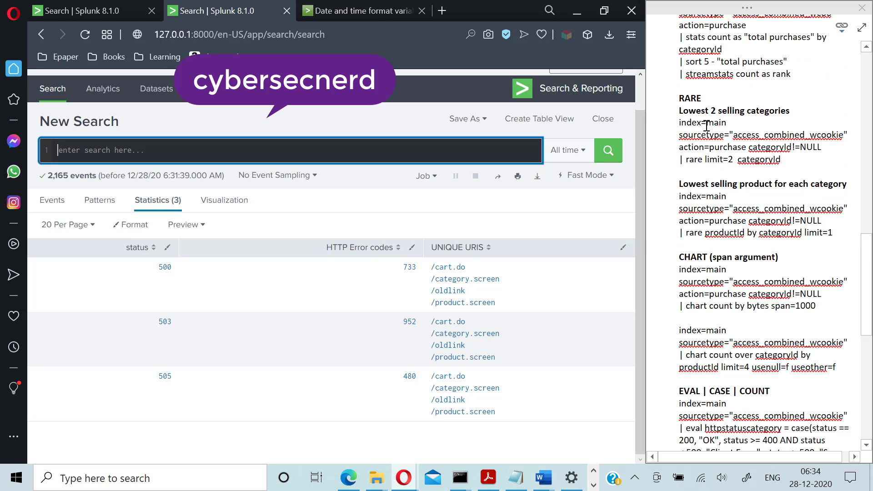
{"action": "scroll", "coordinate": [731, 218], "scroll_direction": "up", "scroll_amount": 4}
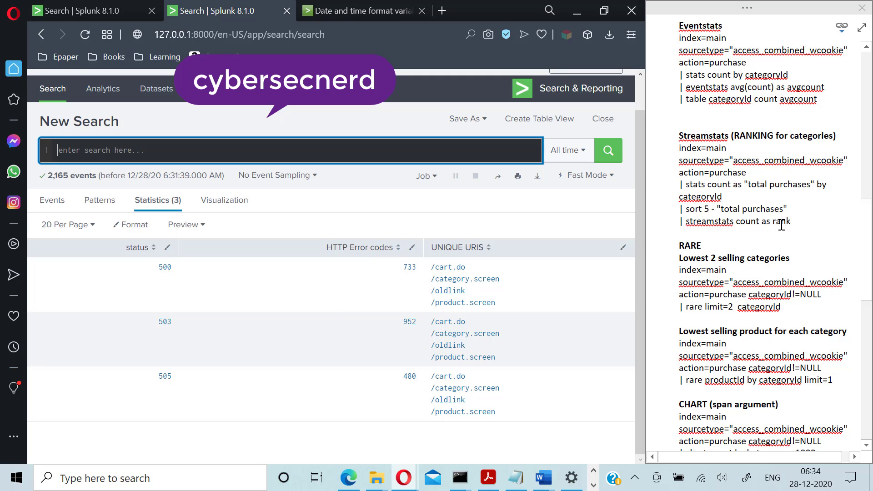
{"action": "scroll", "coordinate": [775, 227], "scroll_direction": "up", "scroll_amount": 1}
{"action": "scroll", "coordinate": [775, 227], "scroll_direction": "up", "scroll_amount": 2}
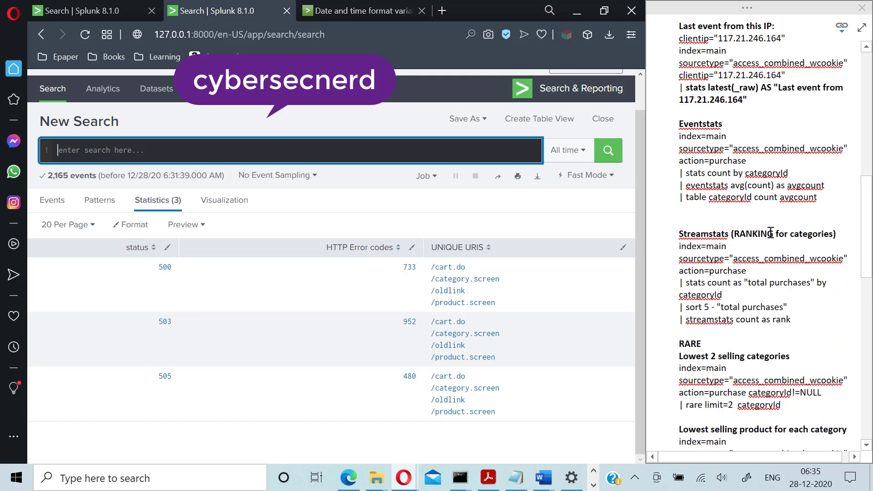
{"action": "scroll", "coordinate": [775, 226], "scroll_direction": "up", "scroll_amount": 1}
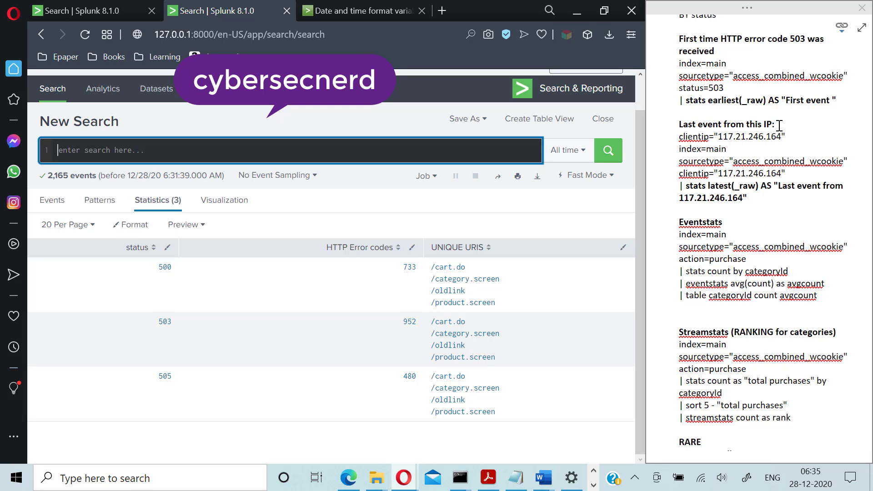
{"action": "scroll", "coordinate": [795, 186], "scroll_direction": "up", "scroll_amount": 2}
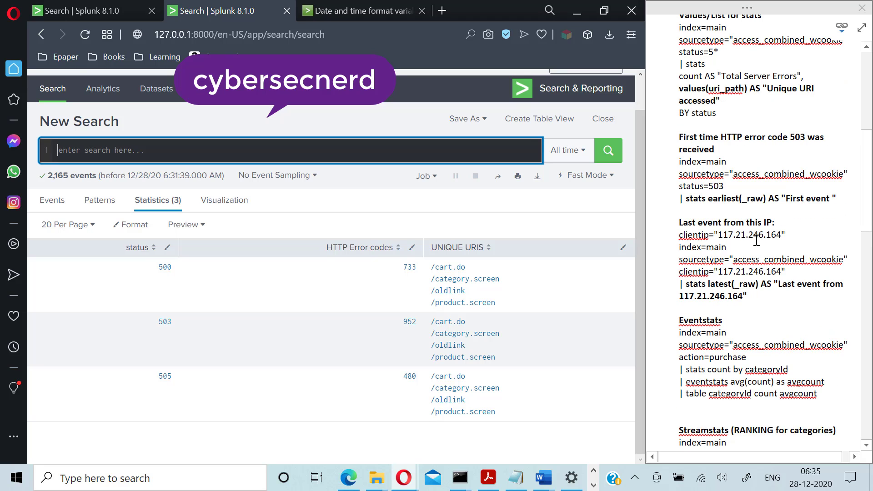
{"action": "scroll", "coordinate": [756, 241], "scroll_direction": "up", "scroll_amount": 1}
{"action": "scroll", "coordinate": [765, 262], "scroll_direction": "up", "scroll_amount": 1}
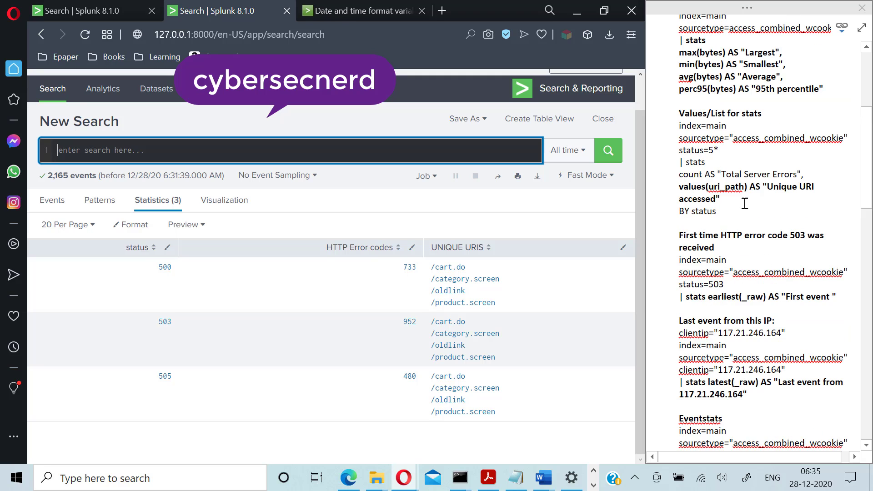
{"action": "left_click_drag", "start_coordinate": [679, 114], "coordinate": [767, 115]}
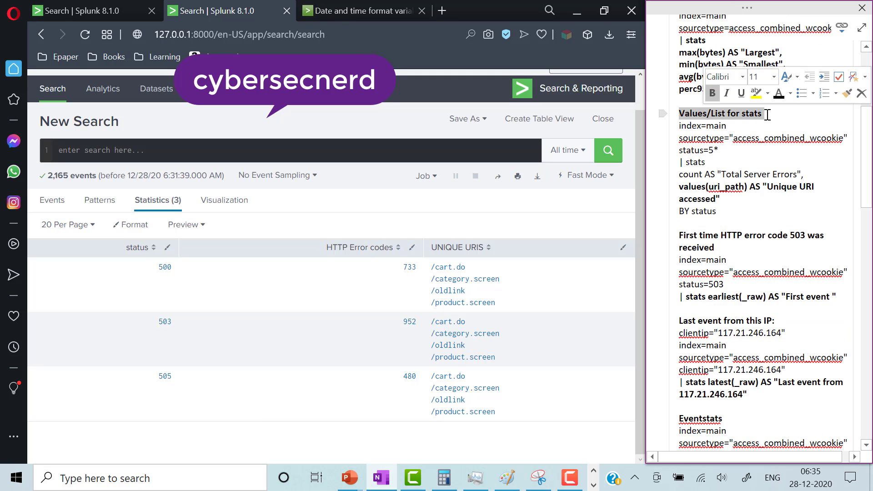
{"action": "left_click", "coordinate": [767, 115]}
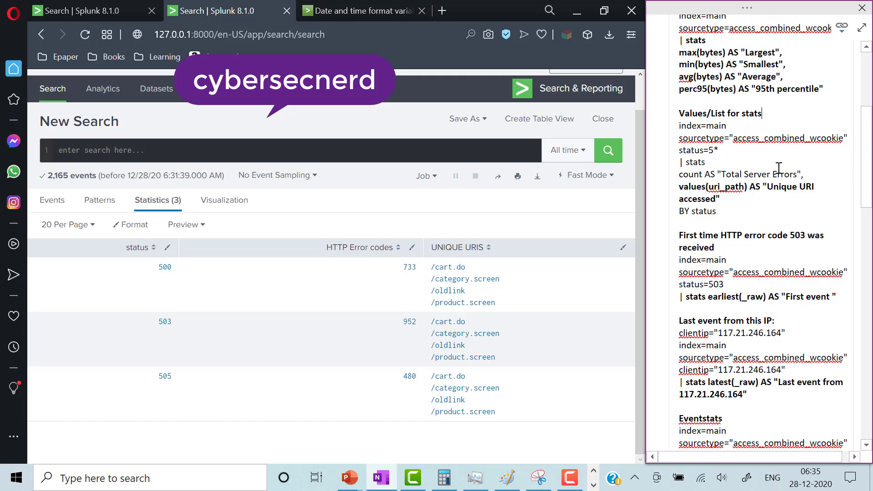
{"action": "scroll", "coordinate": [754, 136], "scroll_direction": "up", "scroll_amount": 3}
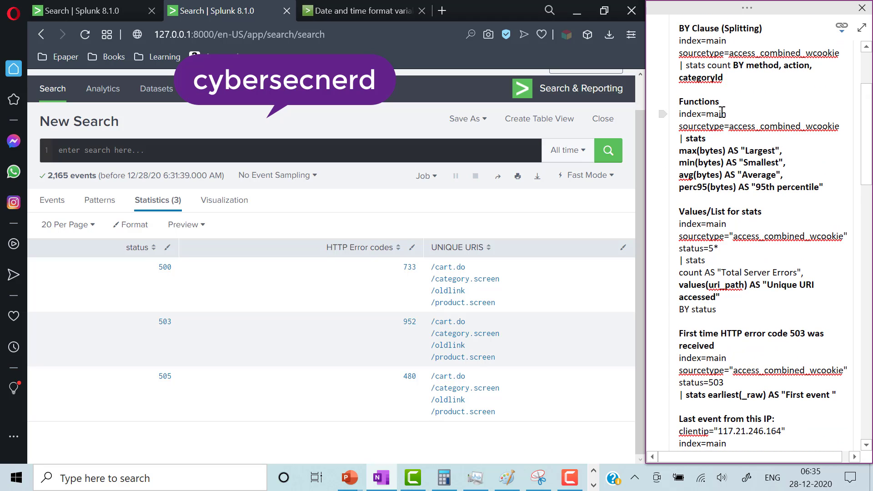
{"action": "scroll", "coordinate": [726, 146], "scroll_direction": "up", "scroll_amount": 4}
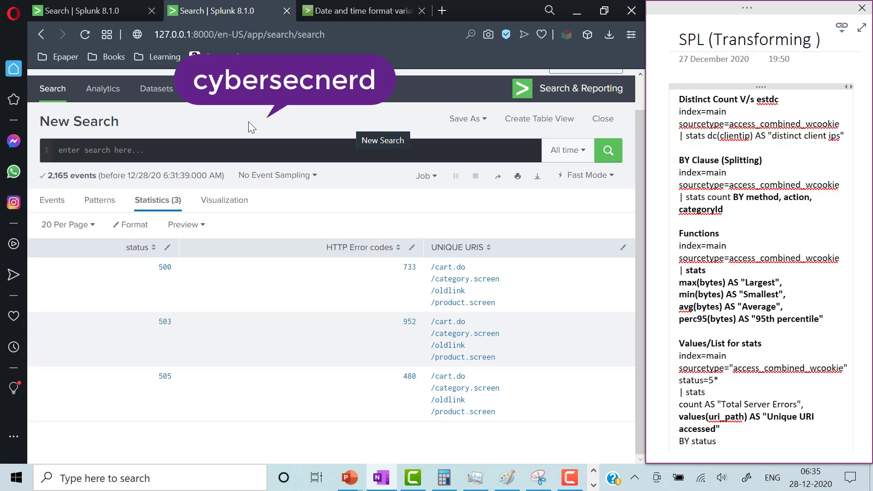
- Begin a new search with index=main sourcetype="access_combined_wcookie"
{"action": "left_click", "coordinate": [151, 148]}
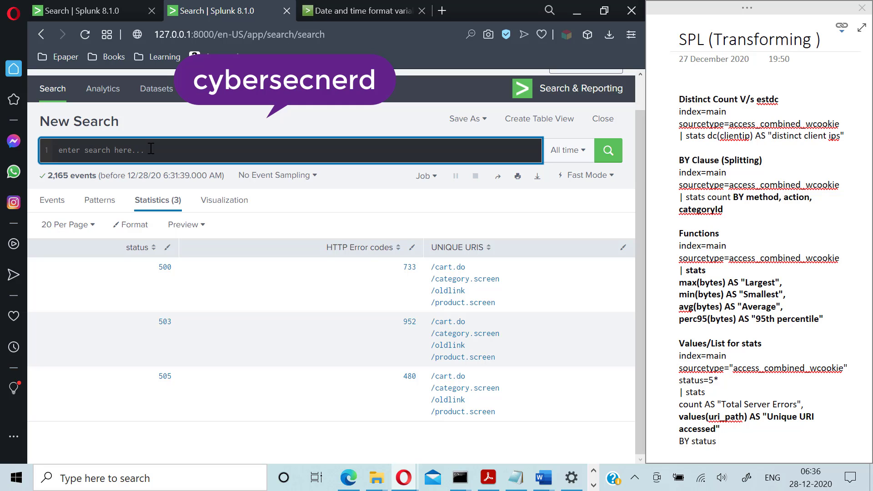
{"action": "type", "text": "index=main sourcetype=\""}
{"action": "left_click", "coordinate": [131, 150]}
{"action": "left_click", "coordinate": [174, 155]}
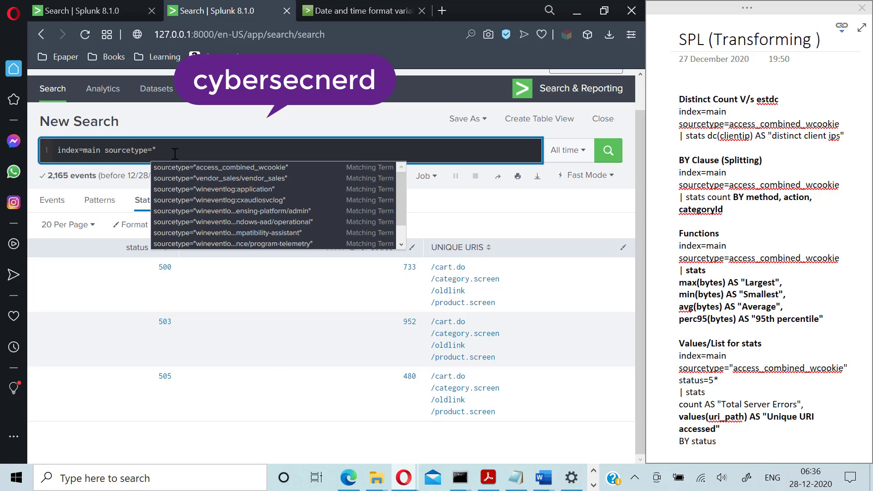
{"action": "left_click", "coordinate": [198, 168]}
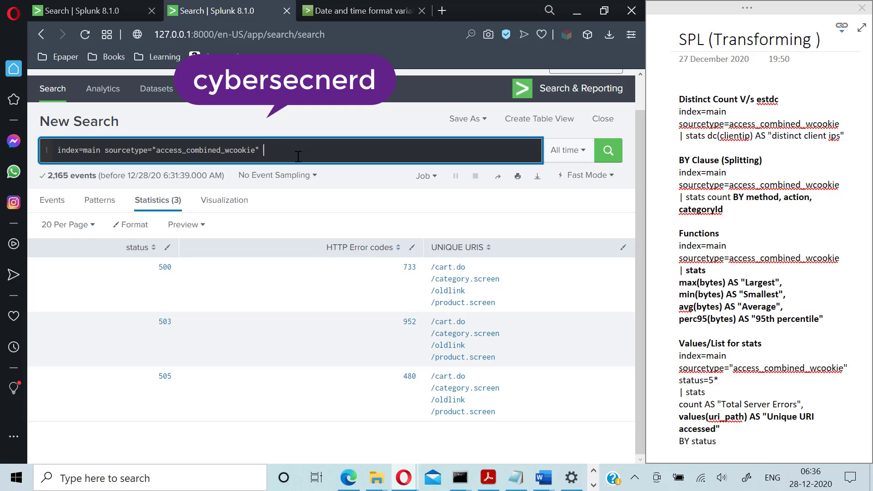
- Add status=5* with stats count as "HTTP ERROR CODES" and values(uri_path) as "unique URIs" by status, then run it
{"action": "type", "text": "status"}
{"action": "type", "text": "=5"}
{"action": "type", "text": "* "}
{"action": "type", "text": "|"}
{"action": "type", "text": " st"}
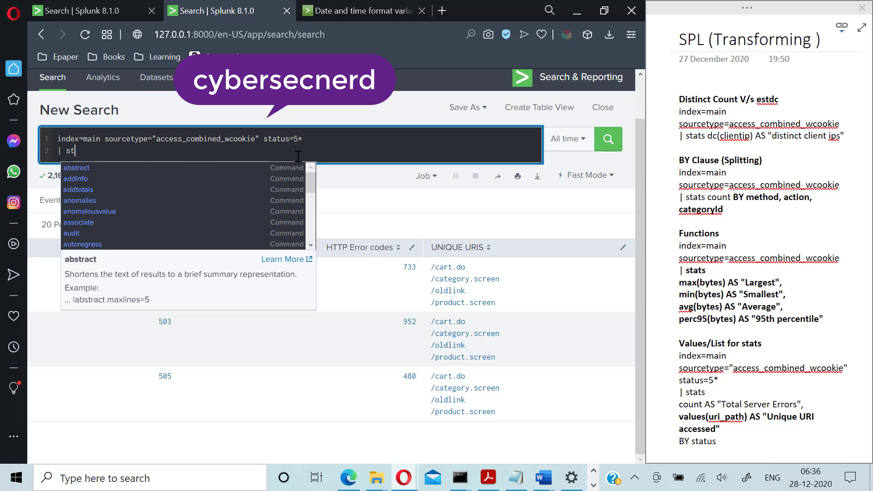
{"action": "type", "text": "ats count as \""}
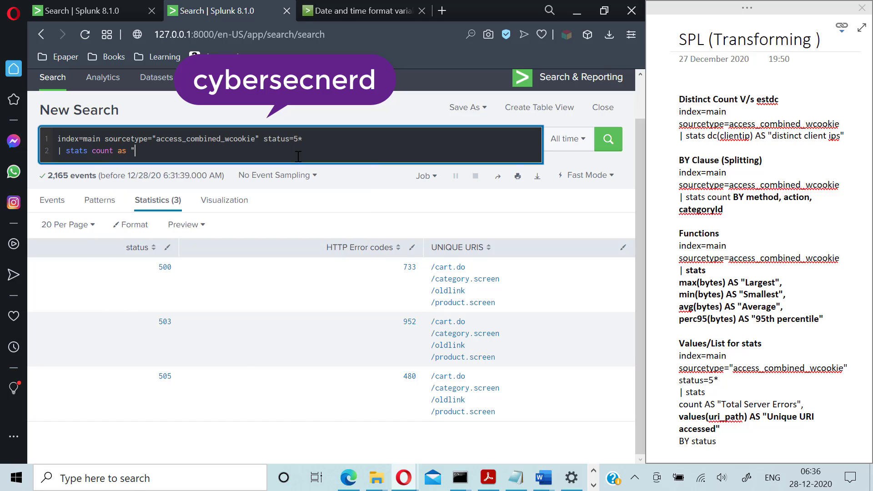
{"action": "type", "text": "HTTP ERROR CODES\" values"}
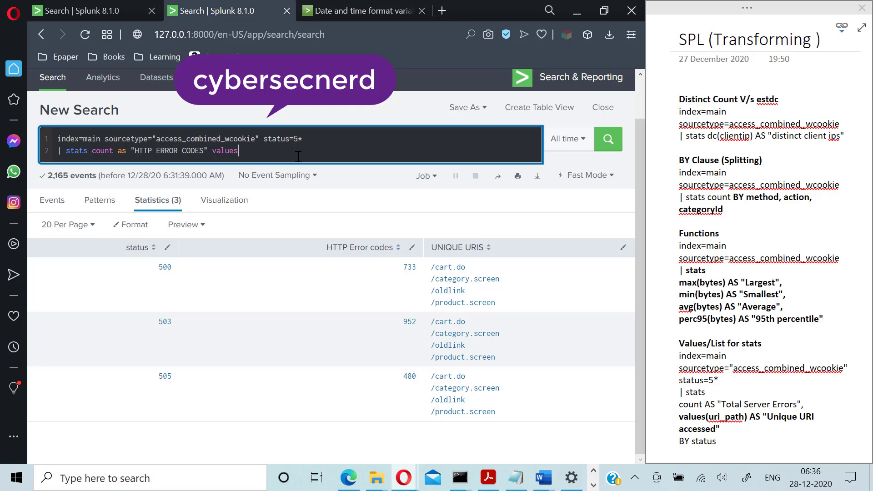
{"action": "type", "text": "(uri_path) as \"unique URIs\" by "}
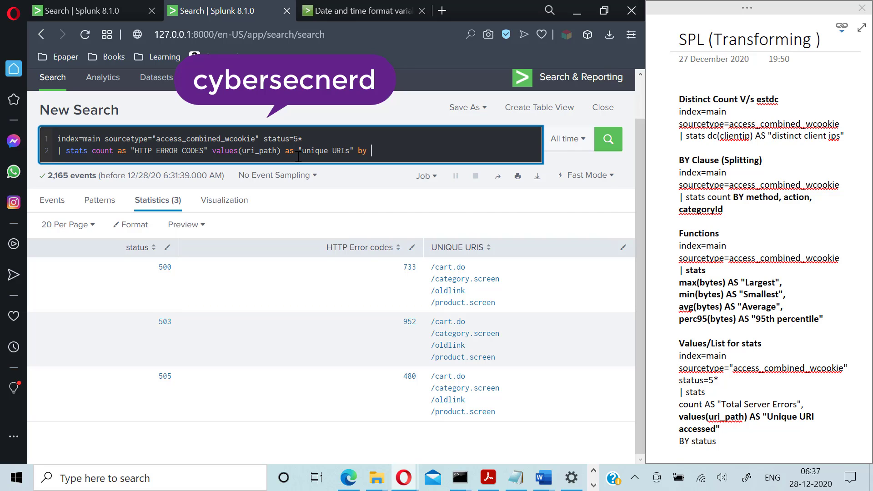
{"action": "type", "text": "status"}
{"action": "key", "text": "Return"}
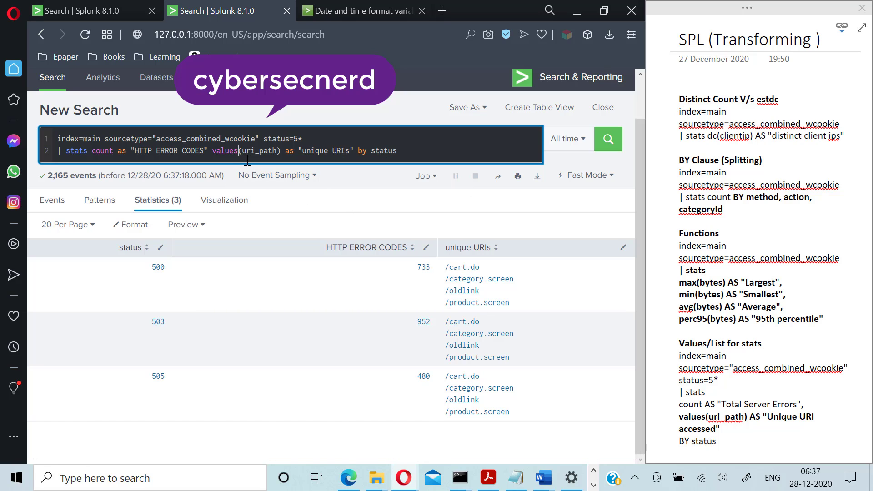
- Swap values for list(uri_path) in the stats clause and rerun the search
{"action": "key", "text": "BackSpace"}
{"action": "key", "text": "BackSpace"}
{"action": "key", "text": "BackSpace"}
{"action": "key", "text": "BackSpace"}
{"action": "key", "text": "BackSpace"}
{"action": "key", "text": "BackSpace"}
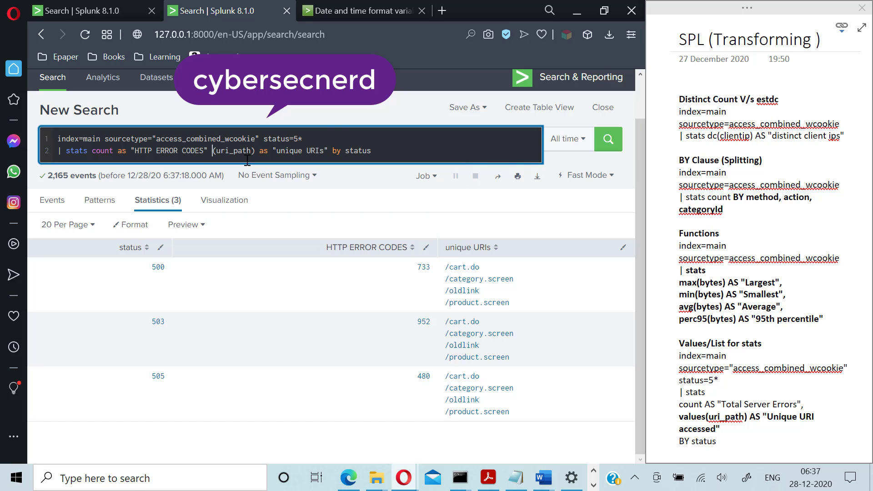
{"action": "type", "text": "list"}
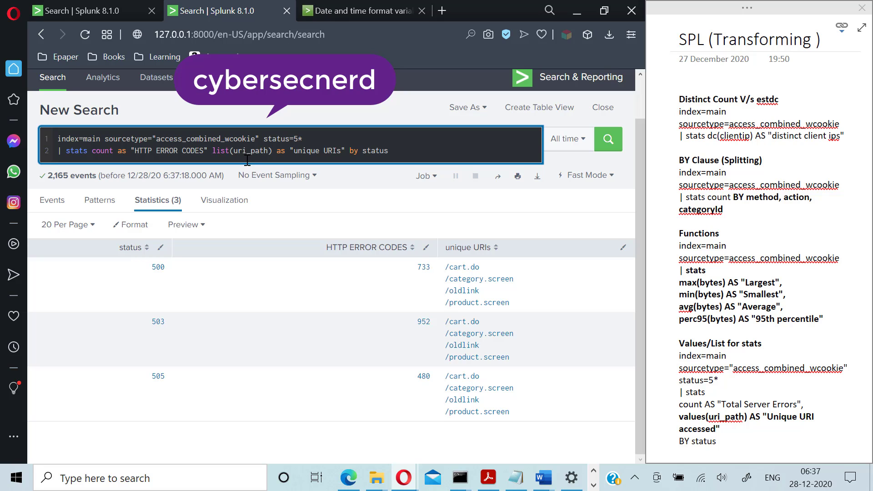
{"action": "key", "text": "Return"}
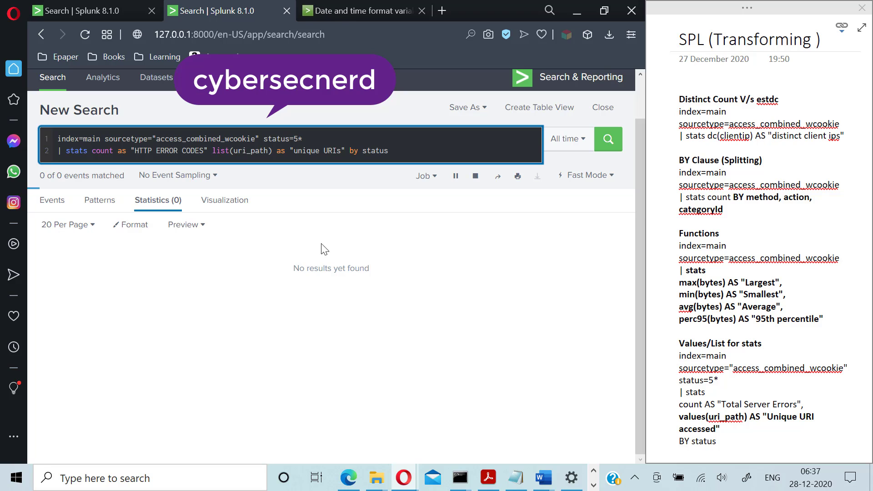
{"action": "scroll", "coordinate": [374, 271], "scroll_direction": "down", "scroll_amount": 3}
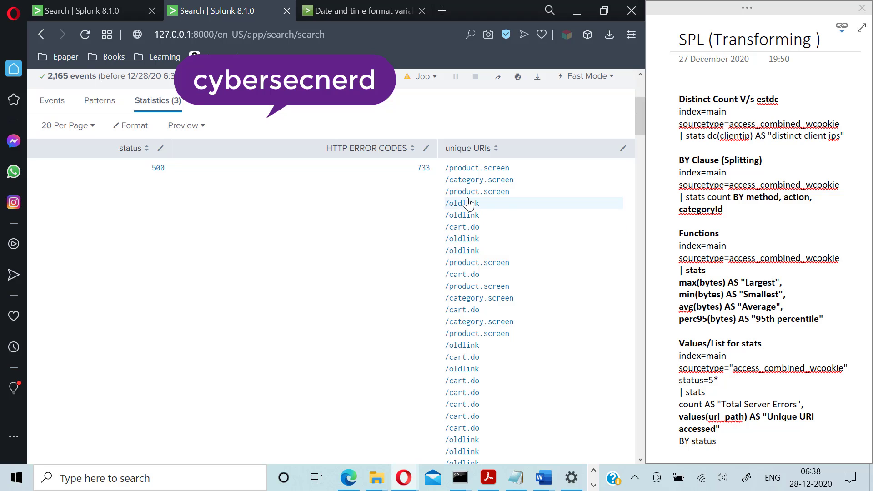
{"action": "scroll", "coordinate": [464, 441], "scroll_direction": "down", "scroll_amount": 10}
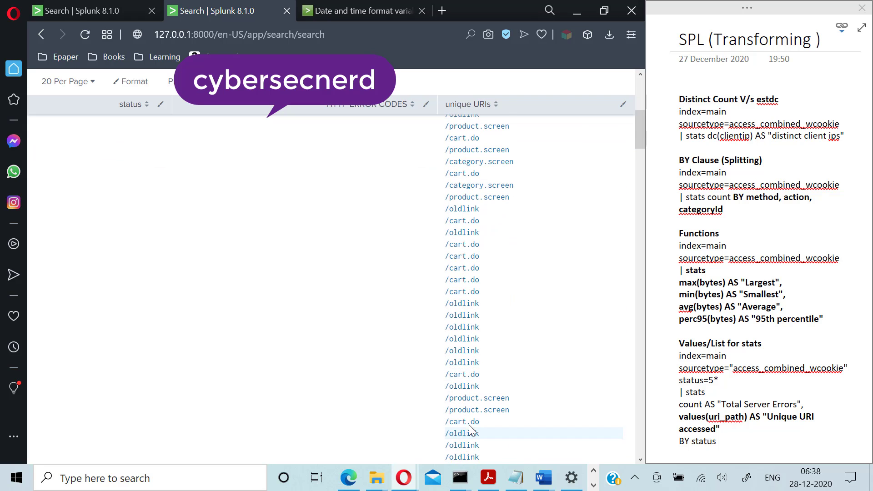
{"action": "scroll", "coordinate": [470, 431], "scroll_direction": "down", "scroll_amount": 5}
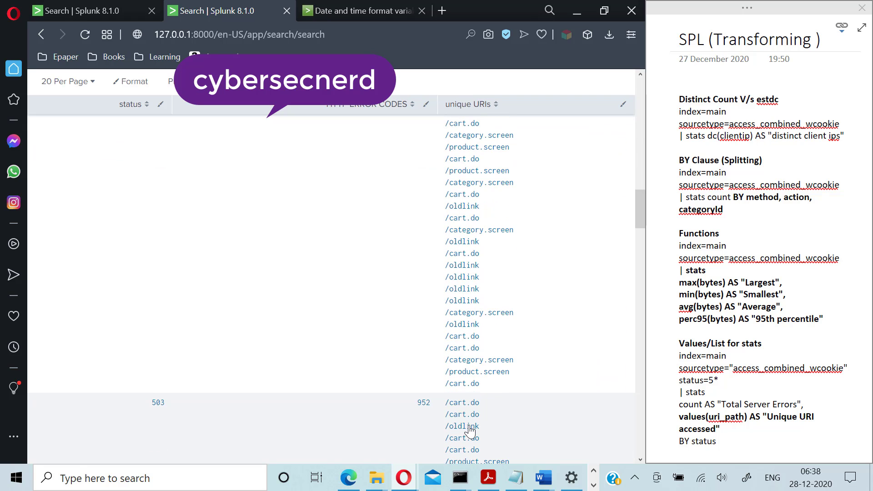
{"action": "scroll", "coordinate": [436, 370], "scroll_direction": "up", "scroll_amount": 5}
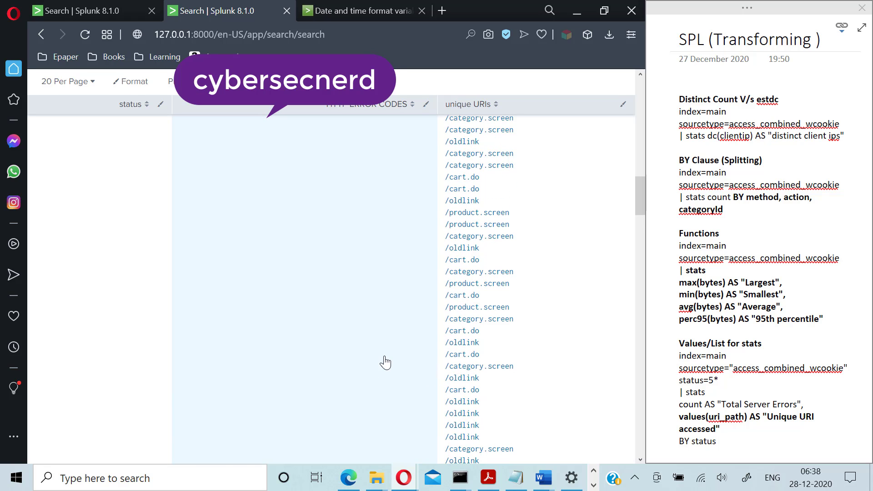
{"action": "scroll", "coordinate": [390, 362], "scroll_direction": "up", "scroll_amount": 10}
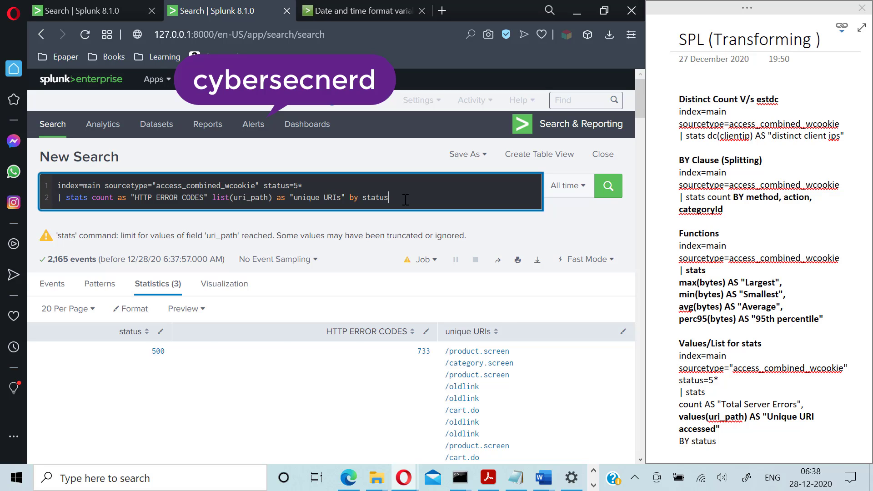
- Replace the old stats line and status filter with | stats count by categoryId
{"action": "key", "text": "BackSpace"}
{"action": "key", "text": "BackSpace"}
{"action": "key", "text": "BackSpace"}
{"action": "key", "text": "BackSpace"}
{"action": "key", "text": "BackSpace"}
{"action": "key", "text": "BackSpace"}
{"action": "key", "text": "BackSpace"}
{"action": "key", "text": "BackSpace"}
{"action": "key", "text": "BackSpace"}
{"action": "key", "text": "BackSpace"}
{"action": "key", "text": "BackSpace"}
{"action": "key", "text": "BackSpace"}
{"action": "key", "text": "BackSpace"}
{"action": "key", "text": "BackSpace"}
{"action": "key", "text": "BackSpace"}
{"action": "key", "text": "BackSpace"}
{"action": "key", "text": "BackSpace"}
{"action": "key", "text": "BackSpace"}
{"action": "key", "text": "BackSpace"}
{"action": "key", "text": "BackSpace"}
{"action": "key", "text": "BackSpace"}
{"action": "key", "text": "BackSpace"}
{"action": "key", "text": "BackSpace"}
{"action": "key", "text": "BackSpace"}
{"action": "key", "text": "BackSpace"}
{"action": "key", "text": "BackSpace"}
{"action": "key", "text": "BackSpace"}
{"action": "key", "text": "BackSpace"}
{"action": "key", "text": "BackSpace"}
{"action": "key", "text": "BackSpace"}
{"action": "key", "text": "BackSpace"}
{"action": "key", "text": "BackSpace"}
{"action": "key", "text": "BackSpace"}
{"action": "key", "text": "BackSpace"}
{"action": "key", "text": "BackSpace"}
{"action": "key", "text": "BackSpace"}
{"action": "key", "text": "BackSpace"}
{"action": "key", "text": "BackSpace"}
{"action": "key", "text": "BackSpace"}
{"action": "key", "text": "BackSpace"}
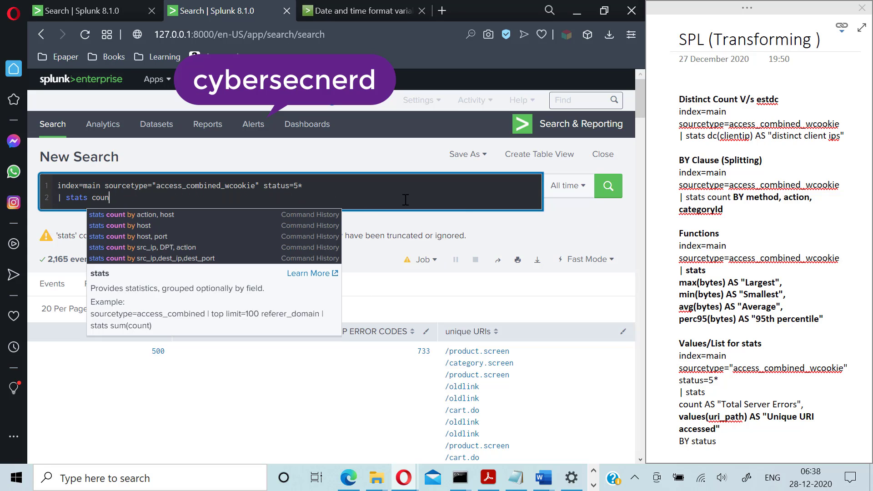
{"action": "key", "text": "BackSpace"}
{"action": "key", "text": "BackSpace"}
{"action": "key", "text": "BackSpace"}
{"action": "key", "text": "BackSpace"}
{"action": "key", "text": "BackSpace"}
{"action": "key", "text": "BackSpace"}
{"action": "key", "text": "BackSpace"}
{"action": "key", "text": "BackSpace"}
{"action": "key", "text": "BackSpace"}
{"action": "key", "text": "BackSpace"}
{"action": "key", "text": "BackSpace"}
{"action": "key", "text": "BackSpace"}
{"action": "key", "text": "BackSpace"}
{"action": "key", "text": "BackSpace"}
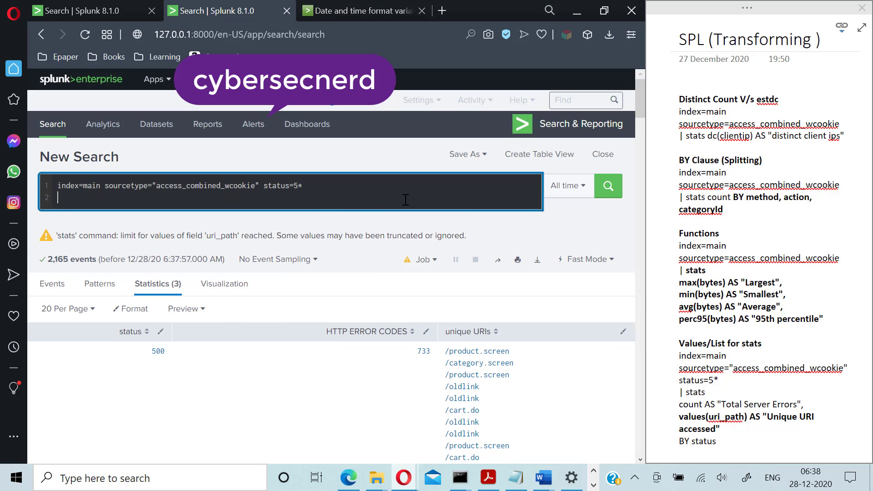
{"action": "key", "text": "BackSpace"}
{"action": "key", "text": "BackSpace"}
{"action": "key", "text": "BackSpace"}
{"action": "key", "text": "BackSpace"}
{"action": "key", "text": "BackSpace"}
{"action": "key", "text": "BackSpace"}
{"action": "key", "text": "BackSpace"}
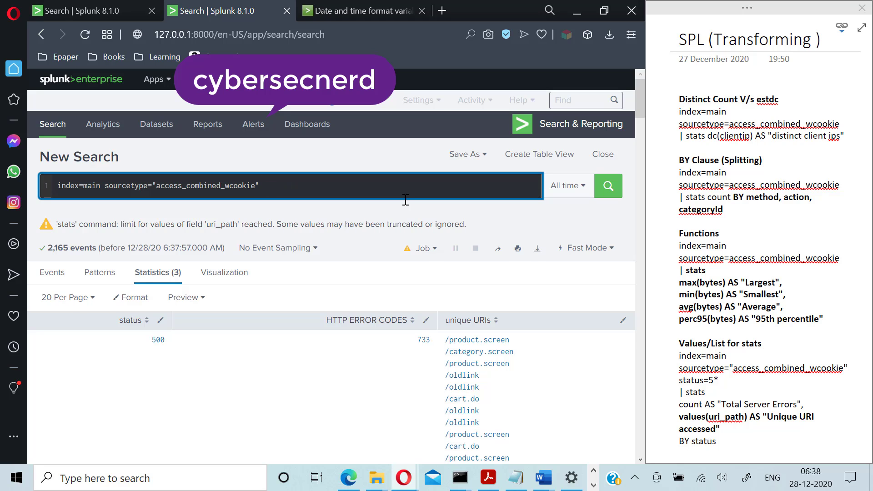
{"action": "key", "text": "shift+Return"}
{"action": "type", "text": "| s"}
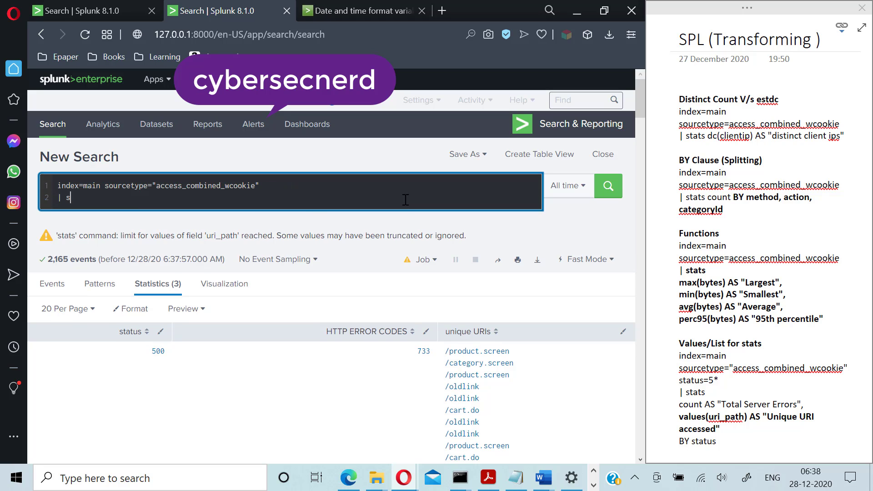
{"action": "type", "text": "tats count"}
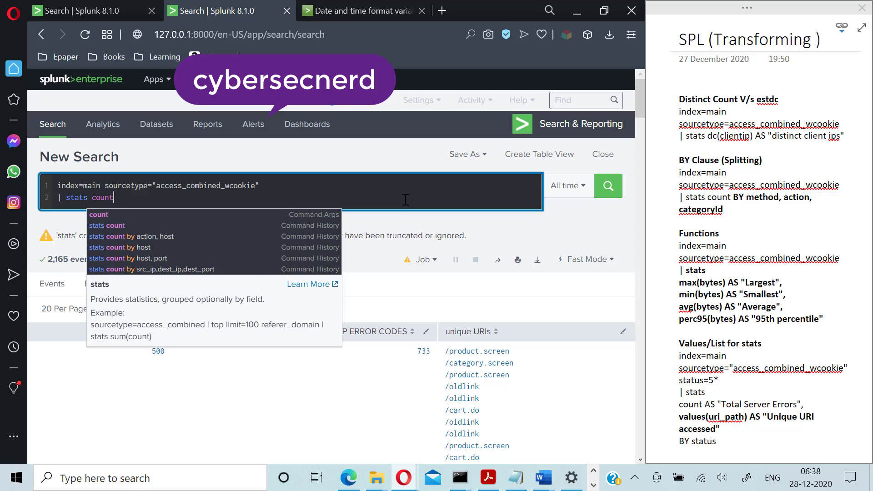
{"action": "type", "text": " by "}
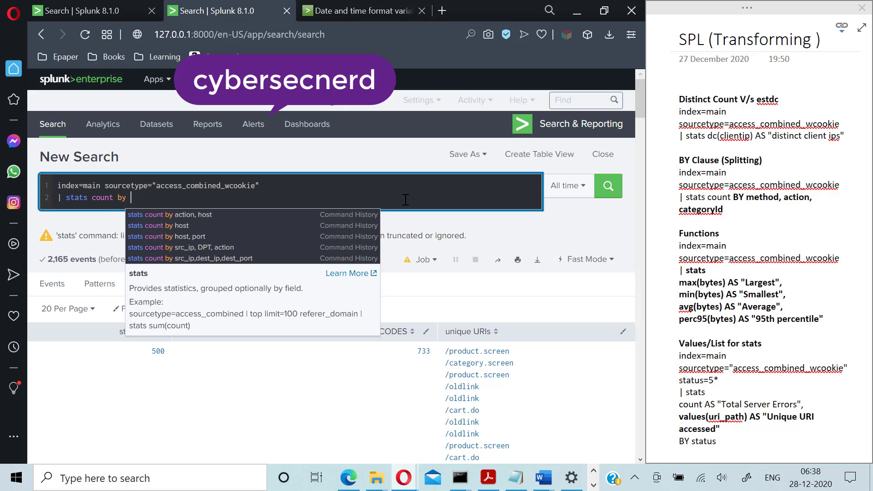
{"action": "type", "text": "cat"}
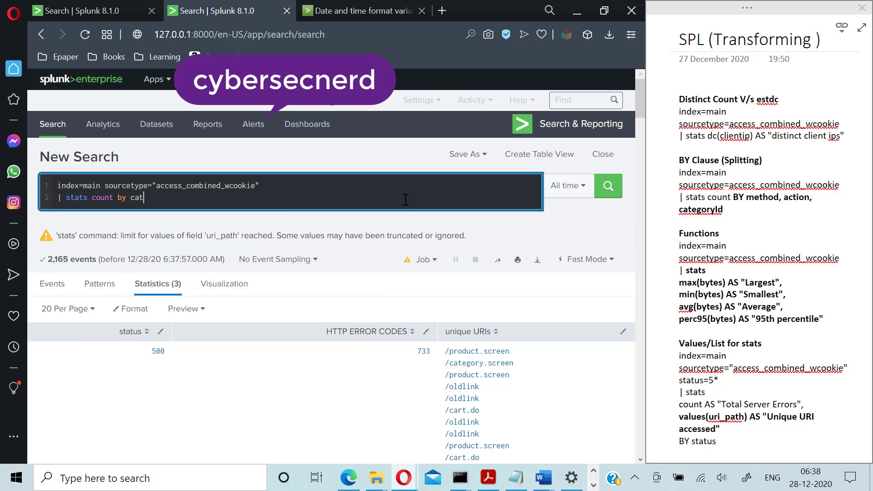
{"action": "type", "text": "egoryId"}
- Add values(productId) as products after count in the stats clause
{"action": "left_click", "coordinate": [114, 199]}
{"action": "type", "text": "values"}
{"action": "key", "text": "BackSpace"}
{"action": "key", "text": "BackSpace"}
{"action": "key", "text": "BackSpace"}
{"action": "key", "text": "BackSpace"}
{"action": "key", "text": "BackSpace"}
{"action": "key", "text": "BackSpace"}
{"action": "key", "text": "BackSpace"}
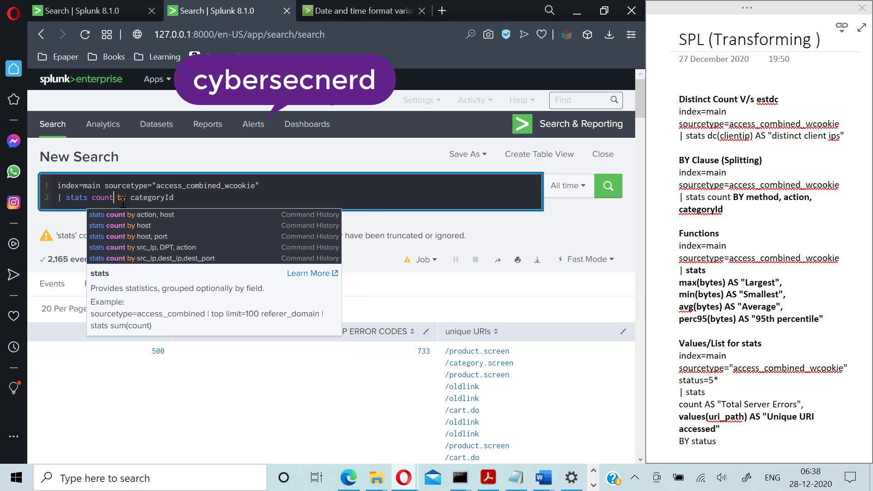
{"action": "type", "text": "values"}
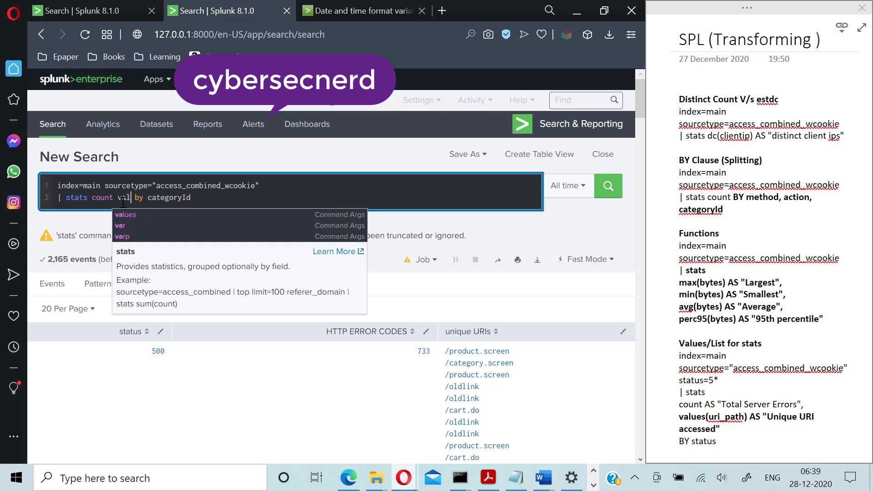
{"action": "type", "text": "("}
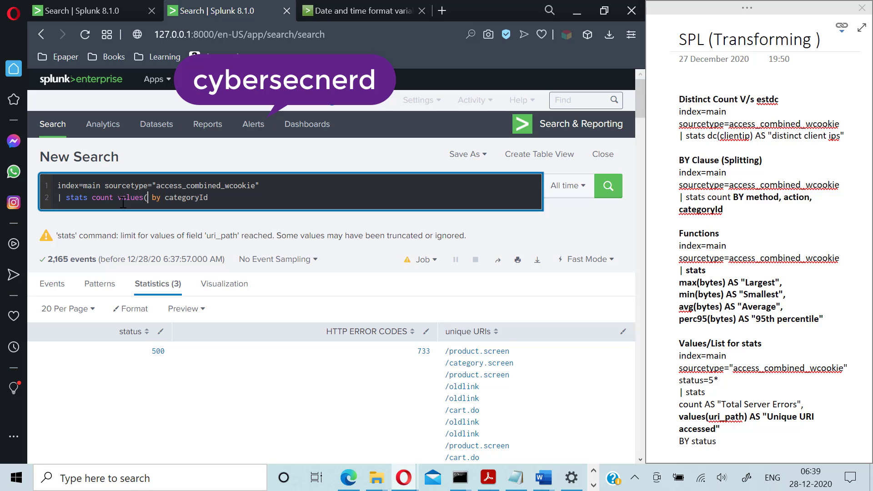
{"action": "type", "text": "pro"}
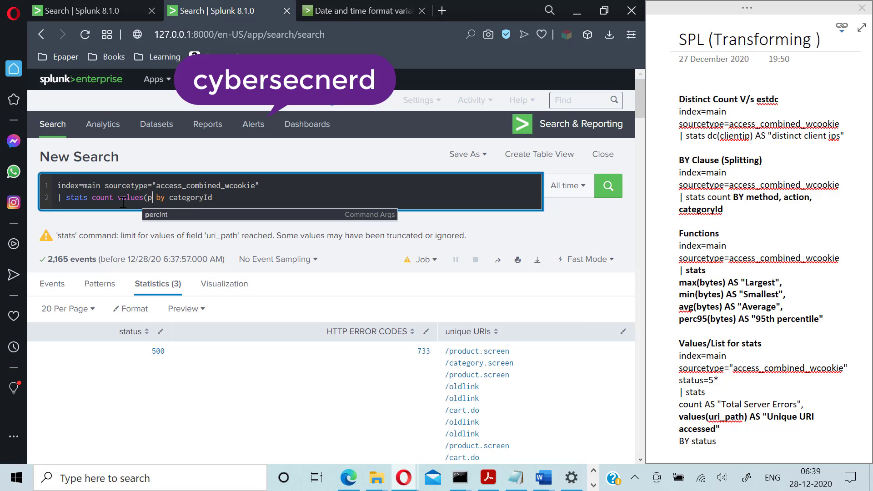
{"action": "type", "text": "cu"}
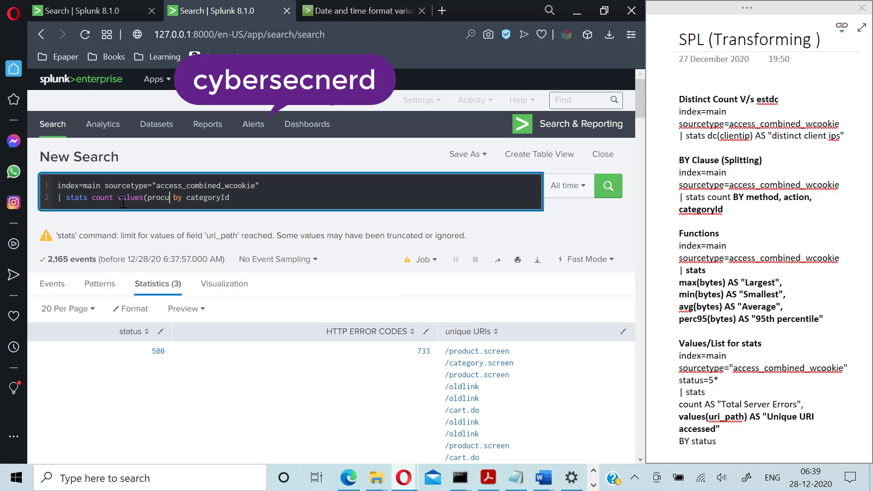
{"action": "key", "text": "BackSpace"}
{"action": "key", "text": "BackSpace"}
{"action": "type", "text": "duct"}
{"action": "type", "text": "Id"}
{"action": "type", "text": ") as pr"}
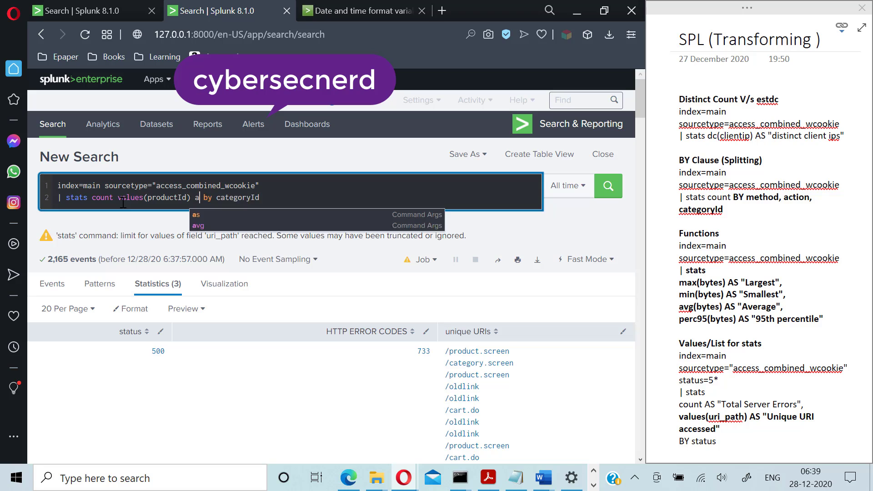
{"action": "type", "text": "oducts"}
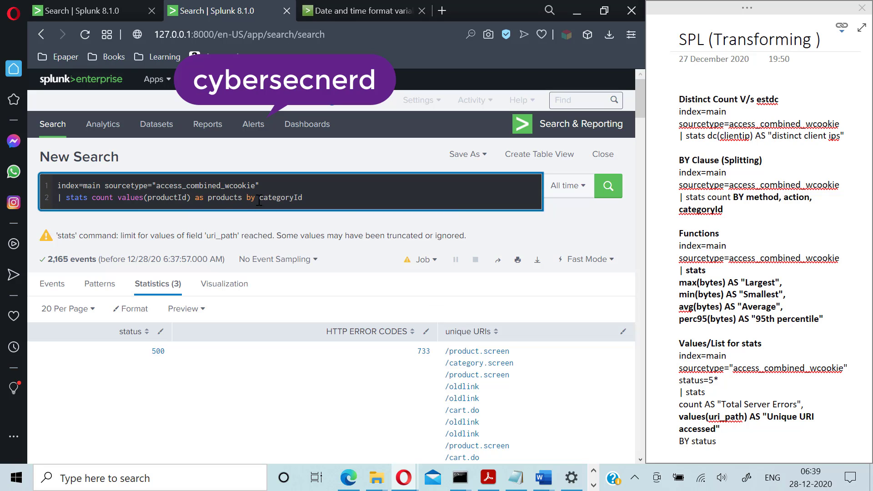
- Run the category search and review the eight categoryId rows of counts and products
{"action": "key", "text": "Return"}
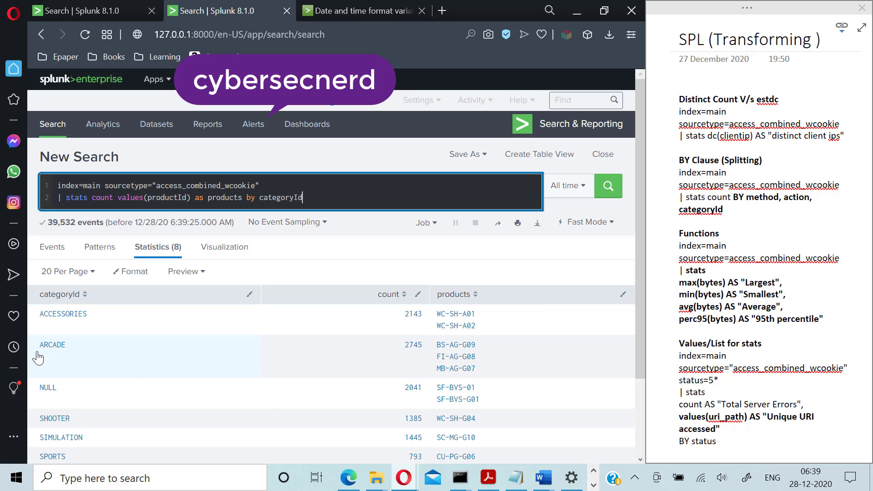
{"action": "scroll", "coordinate": [136, 377], "scroll_direction": "down", "scroll_amount": 2}
{"action": "scroll", "coordinate": [136, 389], "scroll_direction": "up", "scroll_amount": 2}
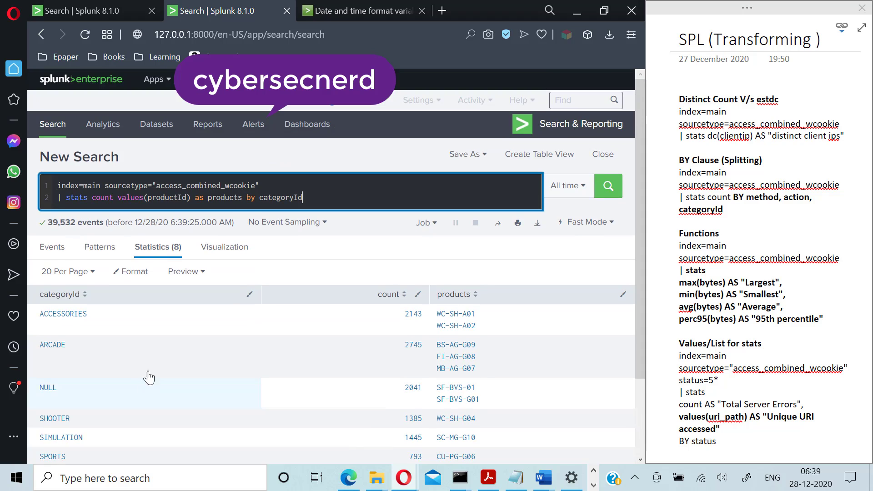
{"action": "scroll", "coordinate": [132, 422], "scroll_direction": "down", "scroll_amount": 2}
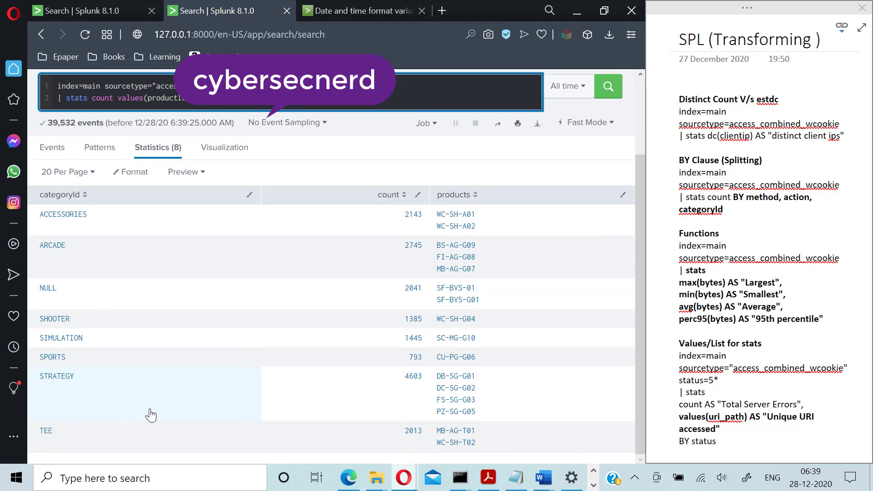
{"action": "scroll", "coordinate": [150, 412], "scroll_direction": "up", "scroll_amount": 2}
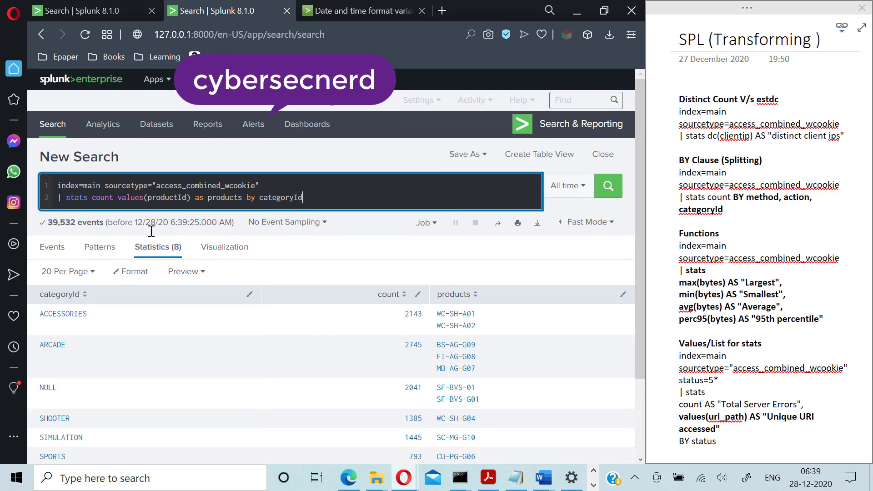
{"action": "scroll", "coordinate": [196, 389], "scroll_direction": "down", "scroll_amount": 2}
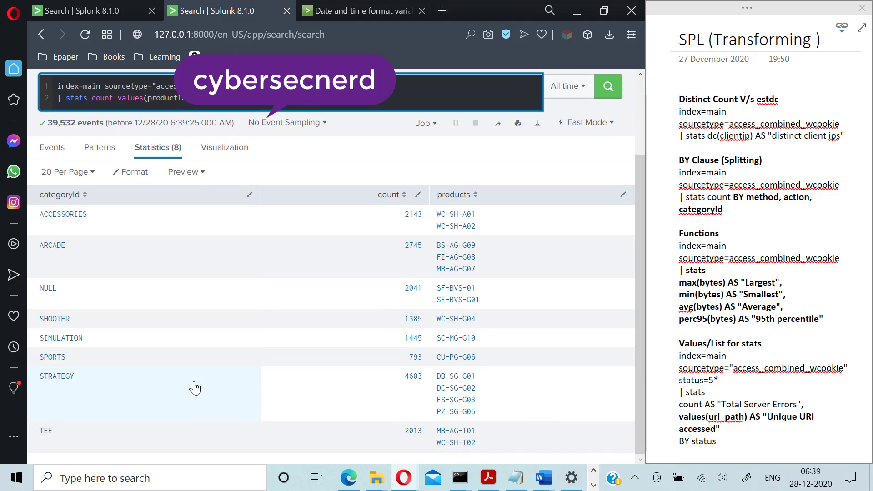
{"action": "scroll", "coordinate": [195, 388], "scroll_direction": "up", "scroll_amount": 3}
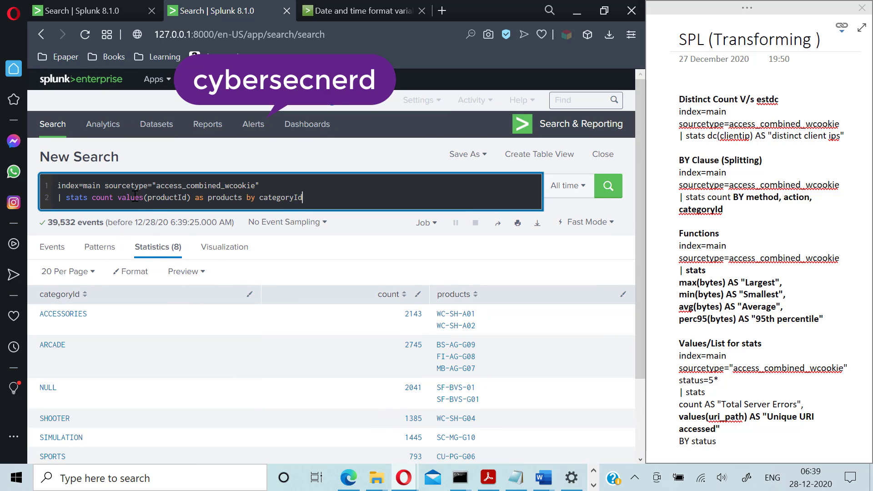
- Change values(productId) to list(productId), rerun, and review repeated product IDs per category
{"action": "left_click", "coordinate": [142, 197]}
{"action": "key", "text": "BackSpace"}
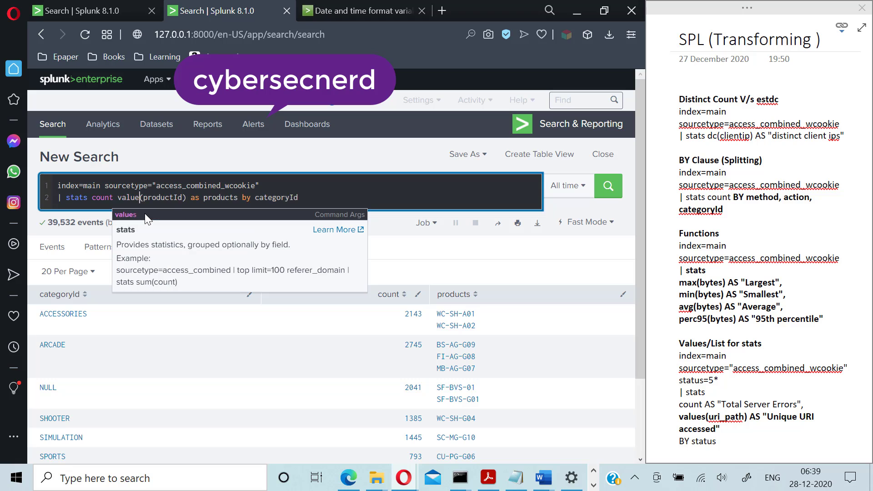
{"action": "key", "text": "BackSpace"}
{"action": "key", "text": "BackSpace"}
{"action": "key", "text": "BackSpace"}
{"action": "key", "text": "BackSpace"}
{"action": "key", "text": "BackSpace"}
{"action": "type", "text": "lis"}
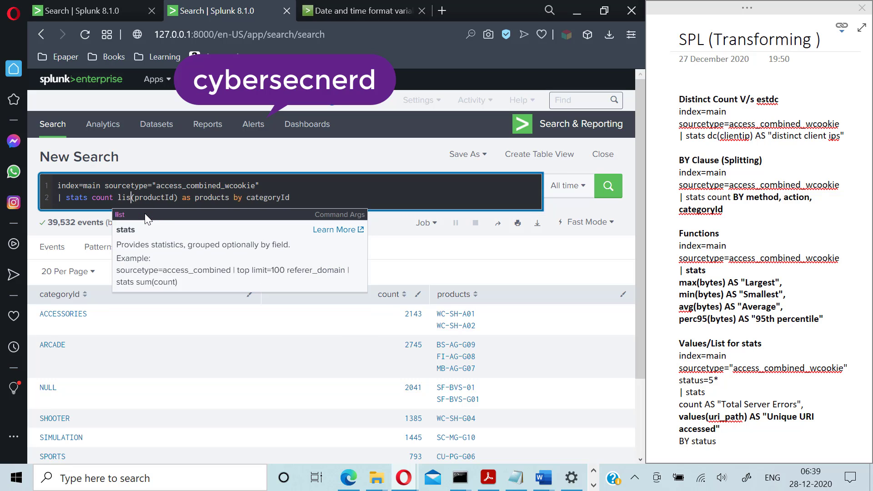
{"action": "type", "text": "t"}
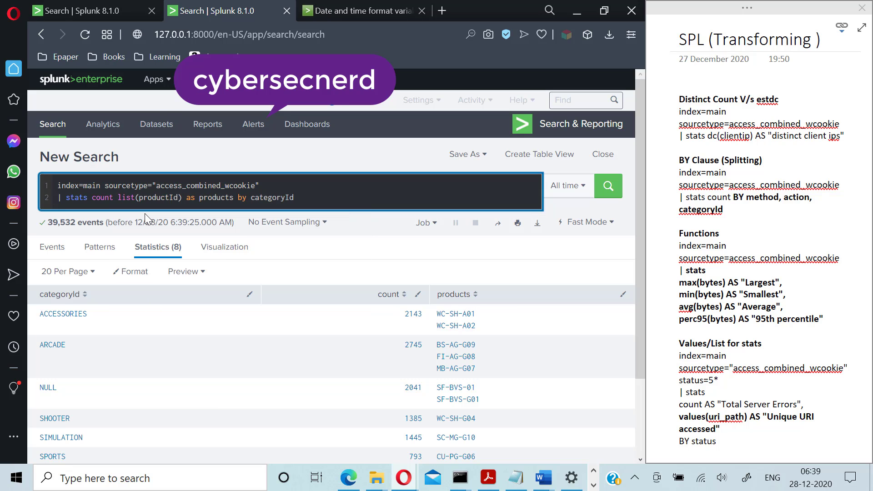
{"action": "left_click", "coordinate": [314, 200]}
{"action": "key", "text": "Return"}
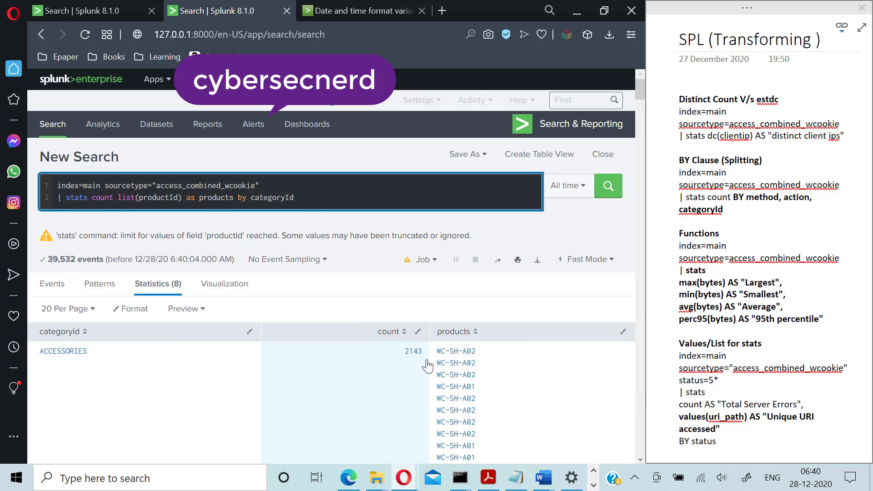
{"action": "scroll", "coordinate": [427, 366], "scroll_direction": "down", "scroll_amount": 5}
{"action": "scroll", "coordinate": [467, 245], "scroll_direction": "up", "scroll_amount": 1}
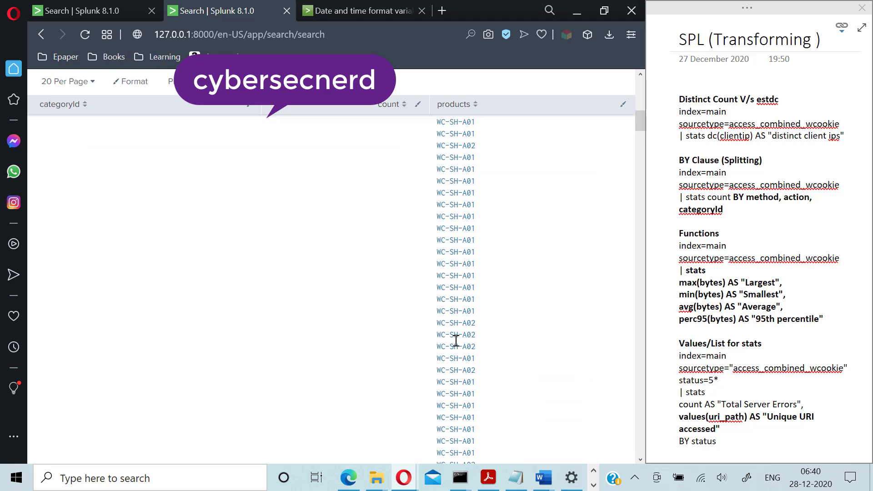
{"action": "scroll", "coordinate": [387, 339], "scroll_direction": "up", "scroll_amount": 5}
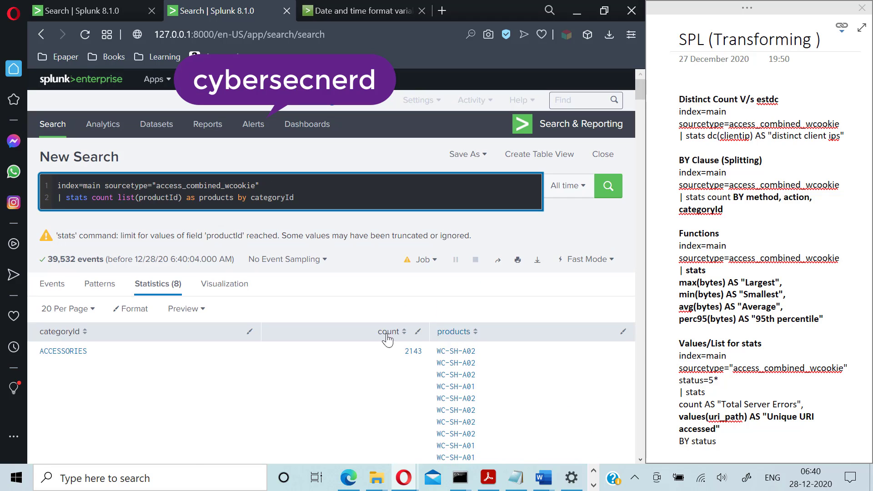
- Replace the stats line with | stats dc(clientip) as "no of ips" and run it, getting 182
{"action": "triple_click", "coordinate": [127, 196]}
{"action": "left_click", "coordinate": [128, 197]}
{"action": "key", "text": "BackSpace"}
{"action": "key", "text": "BackSpace"}
{"action": "key", "text": "BackSpace"}
{"action": "key", "text": "BackSpace"}
{"action": "key", "text": "BackSpace"}
{"action": "key", "text": "BackSpace"}
{"action": "key", "text": "BackSpace"}
{"action": "key", "text": "BackSpace"}
{"action": "key", "text": "BackSpace"}
{"action": "key", "text": "BackSpace"}
{"action": "key", "text": "BackSpace"}
{"action": "key", "text": "BackSpace"}
{"action": "key", "text": "BackSpace"}
{"action": "key", "text": "BackSpace"}
{"action": "key", "text": "BackSpace"}
{"action": "key", "text": "BackSpace"}
{"action": "key", "text": "BackSpace"}
{"action": "key", "text": "BackSpace"}
{"action": "key", "text": "BackSpace"}
{"action": "key", "text": "BackSpace"}
{"action": "key", "text": "BackSpace"}
{"action": "key", "text": "BackSpace"}
{"action": "key", "text": "BackSpace"}
{"action": "key", "text": "BackSpace"}
{"action": "key", "text": "BackSpace"}
{"action": "key", "text": "BackSpace"}
{"action": "key", "text": "BackSpace"}
{"action": "key", "text": "BackSpace"}
{"action": "key", "text": "BackSpace"}
{"action": "key", "text": "BackSpace"}
{"action": "key", "text": "BackSpace"}
{"action": "key", "text": "BackSpace"}
{"action": "key", "text": "BackSpace"}
{"action": "key", "text": "BackSpace"}
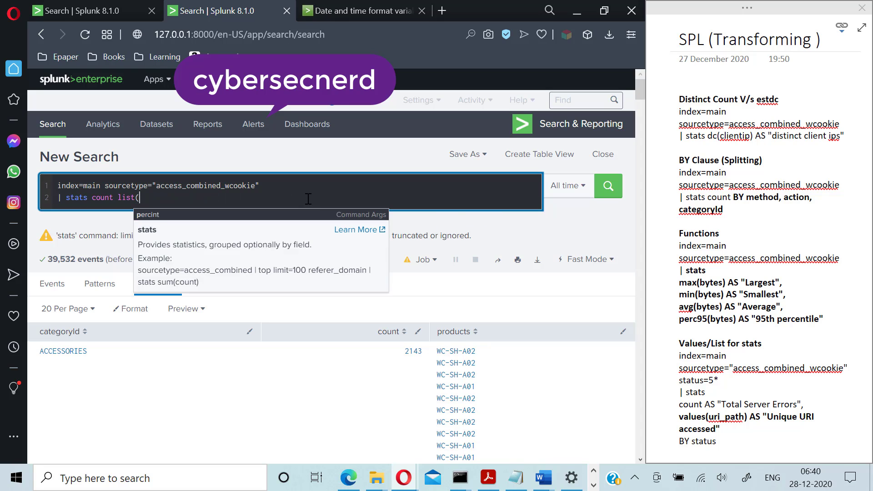
{"action": "key", "text": "BackSpace"}
{"action": "key", "text": "BackSpace"}
{"action": "key", "text": "BackSpace"}
{"action": "key", "text": "BackSpace"}
{"action": "key", "text": "BackSpace"}
{"action": "key", "text": "BackSpace"}
{"action": "key", "text": "BackSpace"}
{"action": "key", "text": "BackSpace"}
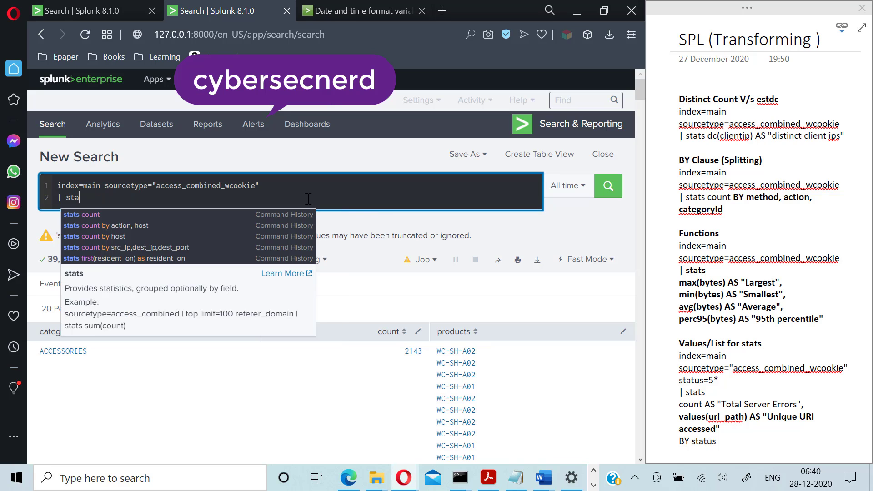
{"action": "type", "text": "| "}
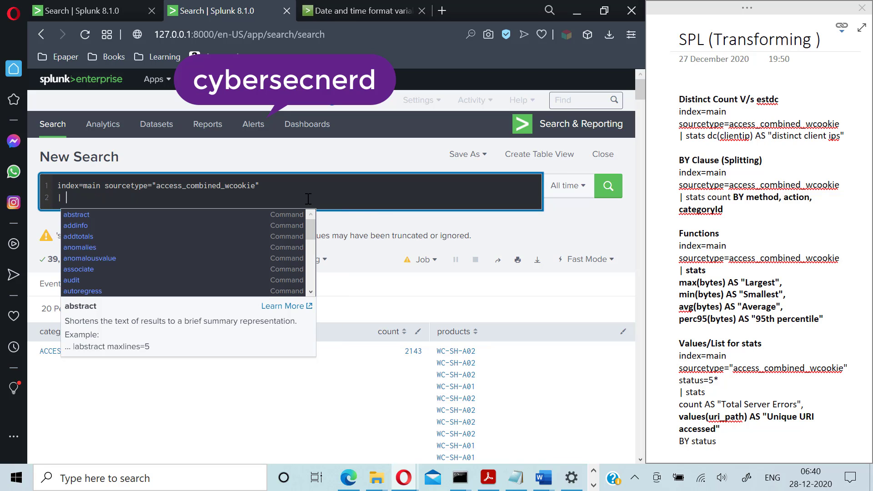
{"action": "type", "text": "stats "}
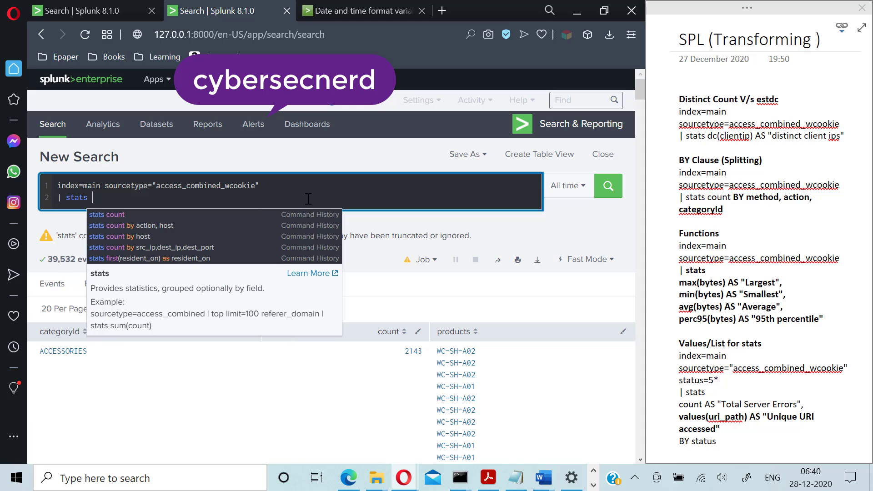
{"action": "type", "text": "dc(clinet"}
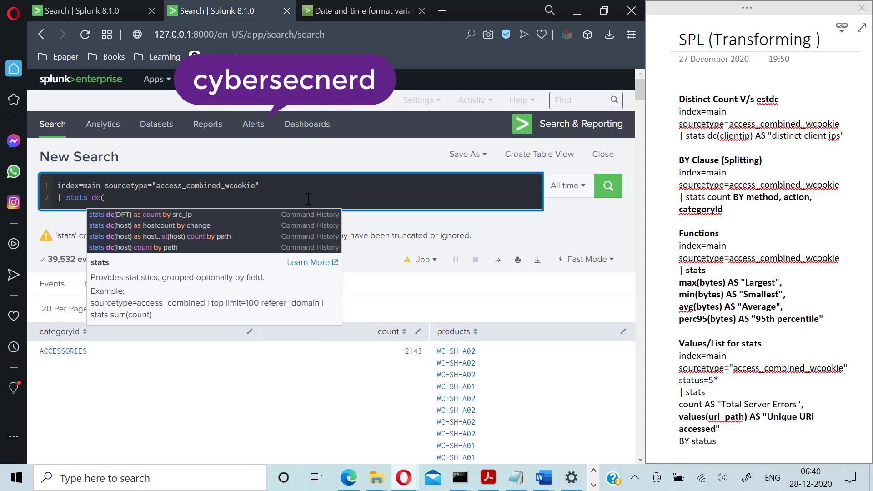
{"action": "key", "text": "BackSpace"}
{"action": "key", "text": "BackSpace"}
{"action": "key", "text": "BackSpace"}
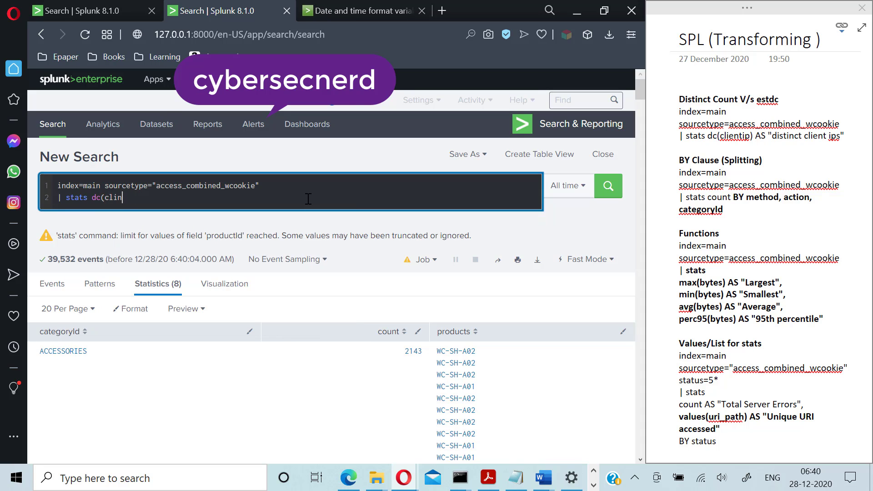
{"action": "type", "text": "e"}
{"action": "type", "text": "entip"}
{"action": "type", "text": ")"}
{"action": "type", "text": " as "}
{"action": "type", "text": ":"}
{"action": "type", "text": "\"no of"}
{"action": "type", "text": " ips"}
{"action": "type", "text": "\""}
{"action": "key", "text": "Return"}
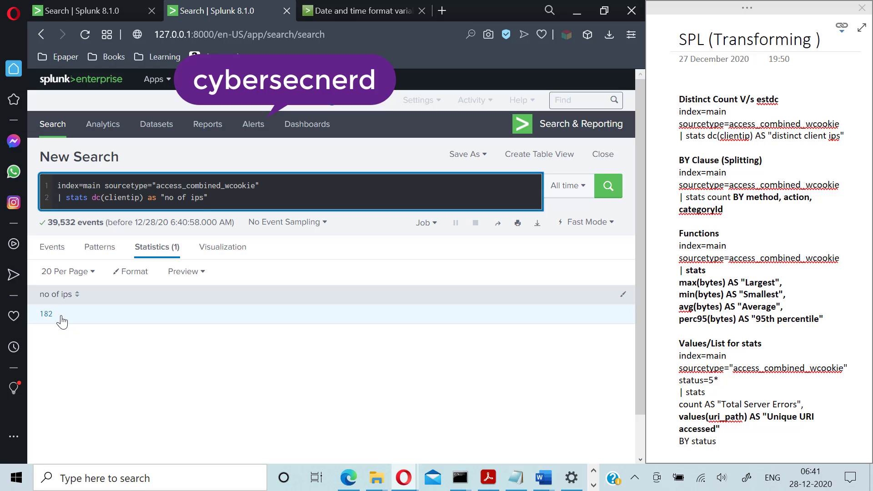
- Change dc to estdc(clientip) and run it, still 182, then start trimming the stats line
{"action": "left_click", "coordinate": [100, 198]}
{"action": "key", "text": "BackSpace"}
{"action": "key", "text": "BackSpace"}
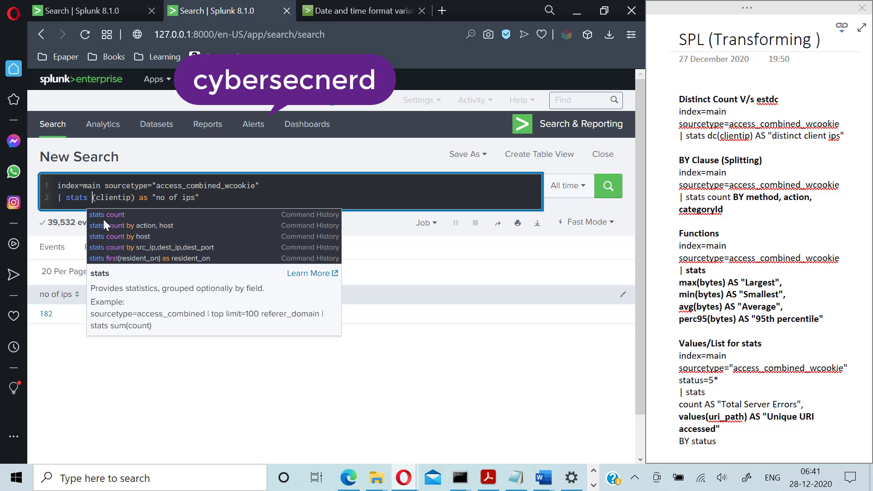
{"action": "type", "text": "estdc"}
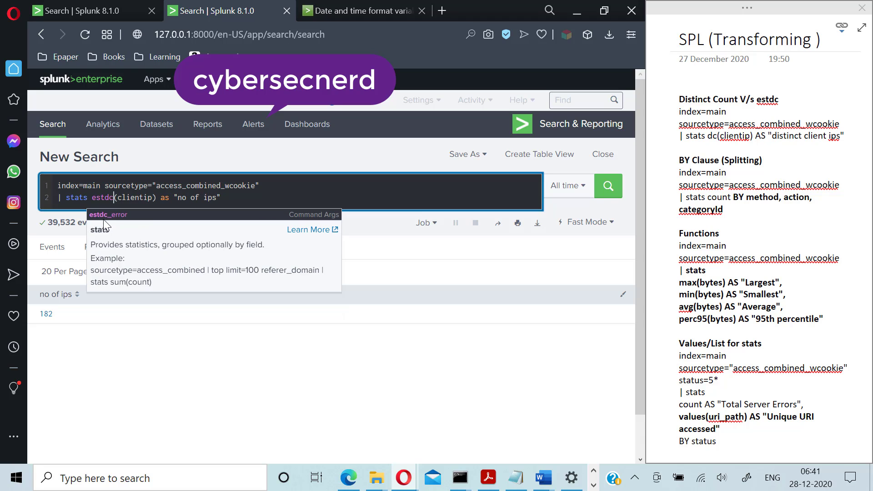
{"action": "key", "text": "Escape"}
{"action": "key", "text": "Return"}
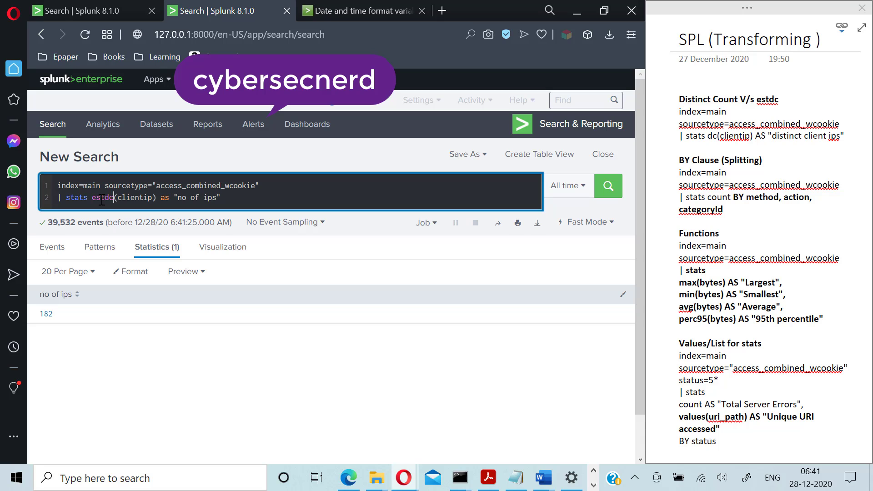
{"action": "left_click", "coordinate": [244, 204]}
{"action": "key", "text": "BackSpace"}
{"action": "key", "text": "BackSpace"}
{"action": "key", "text": "BackSpace"}
{"action": "key", "text": "BackSpace"}
{"action": "key", "text": "BackSpace"}
{"action": "key", "text": "BackSpace"}
{"action": "key", "text": "BackSpace"}
{"action": "key", "text": "BackSpace"}
{"action": "key", "text": "BackSpace"}
{"action": "key", "text": "BackSpace"}
{"action": "key", "text": "BackSpace"}
{"action": "key", "text": "BackSpace"}
{"action": "key", "text": "BackSpace"}
{"action": "key", "text": "BackSpace"}
{"action": "key", "text": "BackSpace"}
{"action": "key", "text": "BackSpace"}
{"action": "key", "text": "BackSpace"}
{"action": "key", "text": "BackSpace"}
{"action": "key", "text": "BackSpace"}
{"action": "key", "text": "BackSpace"}
{"action": "key", "text": "BackSpace"}
{"action": "key", "text": "BackSpace"}
{"action": "key", "text": "BackSpace"}
{"action": "key", "text": "BackSpace"}
{"action": "key", "text": "BackSpace"}
{"action": "key", "text": "BackSpace"}
{"action": "key", "text": "BackSpace"}
{"action": "key", "text": "BackSpace"}
{"action": "key", "text": "BackSpace"}
{"action": "key", "text": "BackSpace"}
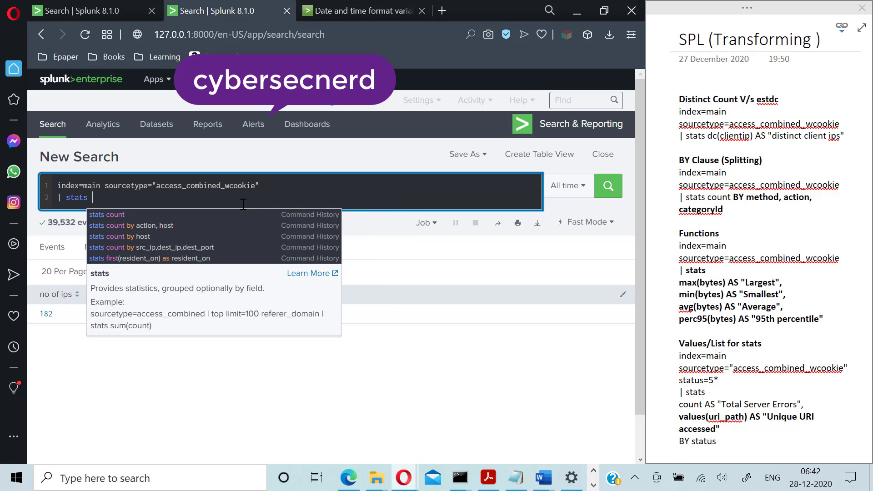
- Run stats max, min, sum and avg of bytes, returning 4000, 200, 82927431 and 2097.73
{"action": "type", "text": "max("}
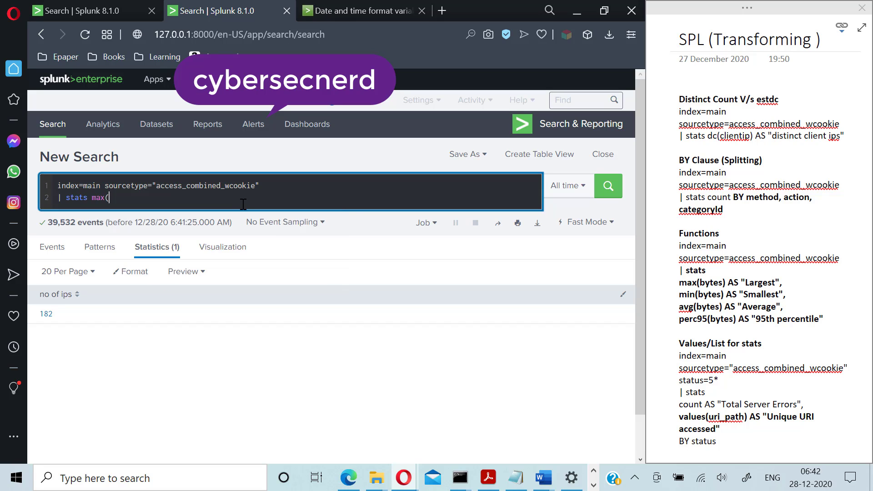
{"action": "type", "text": "bytes) min(bytes) sum(bytes"}
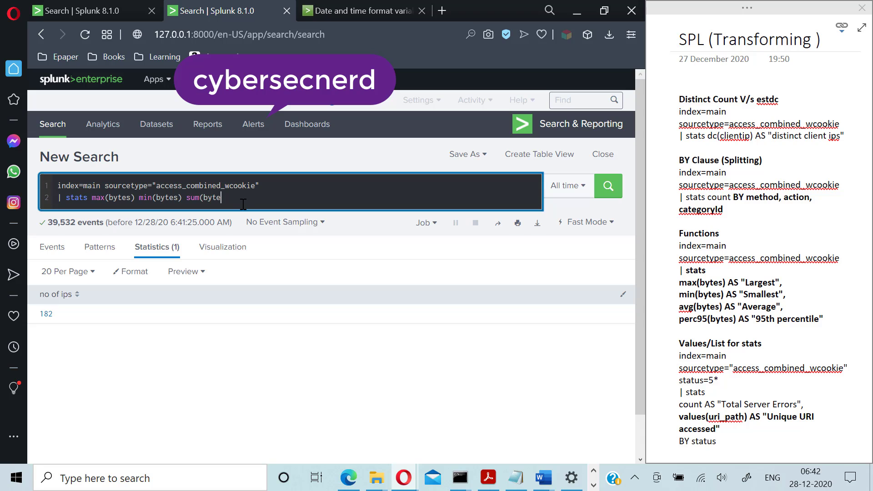
{"action": "type", "text": ")"}
{"action": "type", "text": " a"}
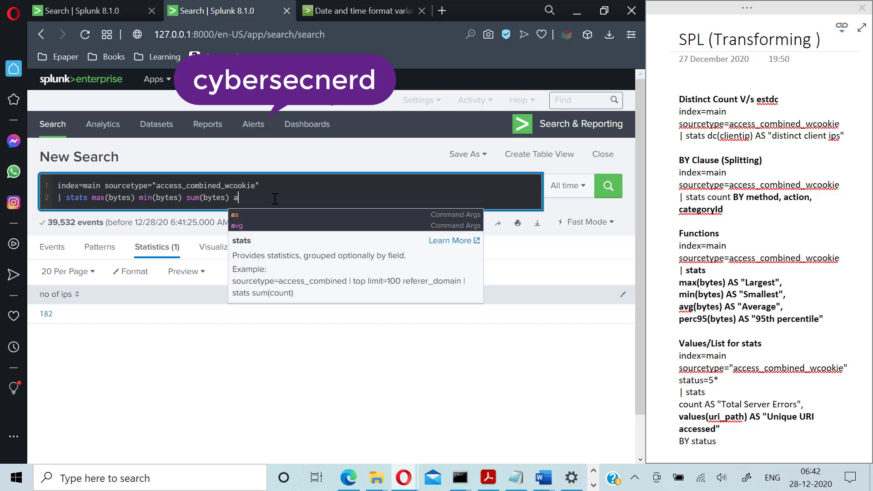
{"action": "type", "text": "vg(bhytes"}
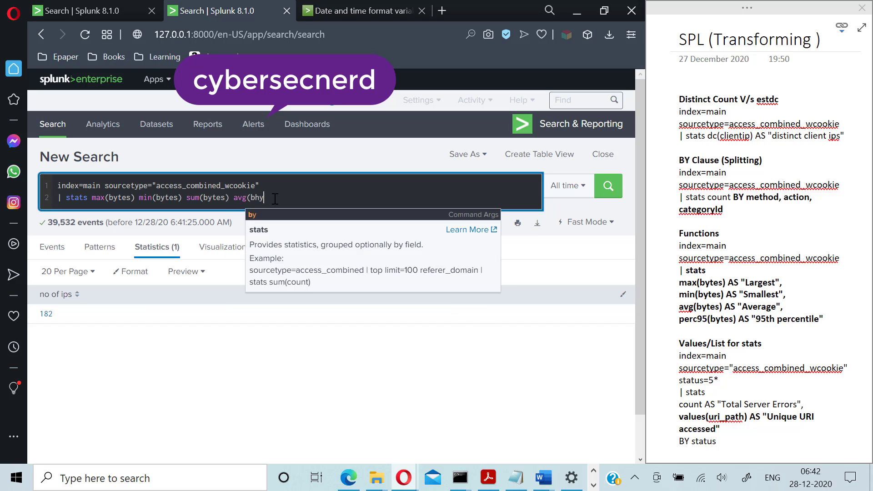
{"action": "key", "text": "BackSpace"}
{"action": "key", "text": "BackSpace"}
{"action": "key", "text": "BackSpace"}
{"action": "key", "text": "BackSpace"}
{"action": "key", "text": "BackSpace"}
{"action": "type", "text": "ytes"}
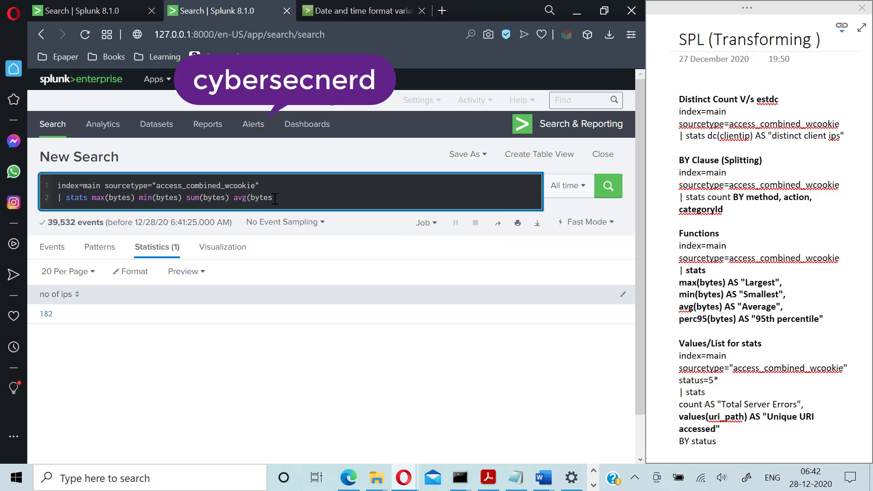
{"action": "type", "text": ")"}
{"action": "key", "text": "Return"}
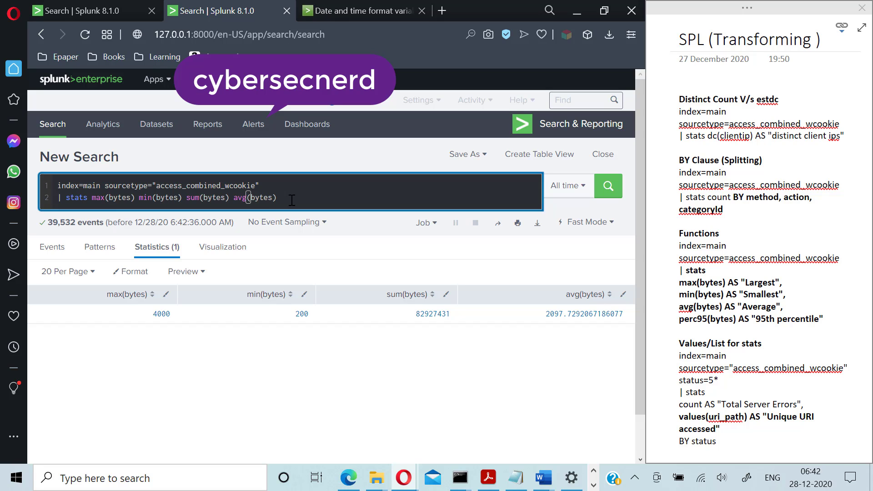
- Delete the bytes stats line, leaving only index=main sourcetype="access_combined_wcookie"
{"action": "left_click", "coordinate": [784, 340]}
{"action": "scroll", "coordinate": [783, 339], "scroll_direction": "down", "scroll_amount": 6}
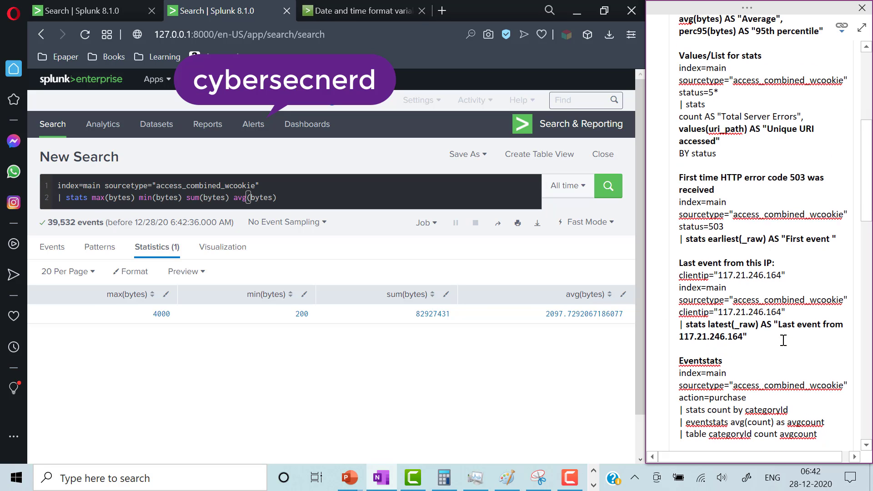
{"action": "scroll", "coordinate": [789, 331], "scroll_direction": "up", "scroll_amount": 1}
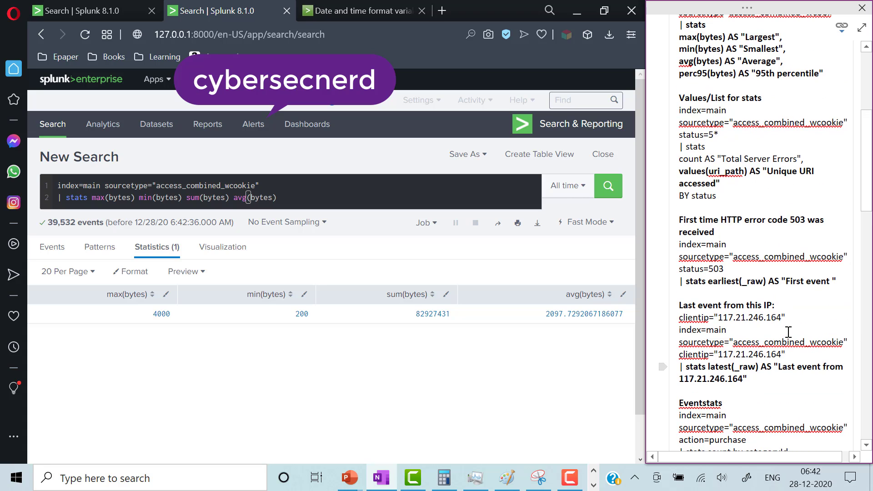
{"action": "scroll", "coordinate": [788, 332], "scroll_direction": "down", "scroll_amount": 1}
{"action": "scroll", "coordinate": [787, 333], "scroll_direction": "down", "scroll_amount": 1}
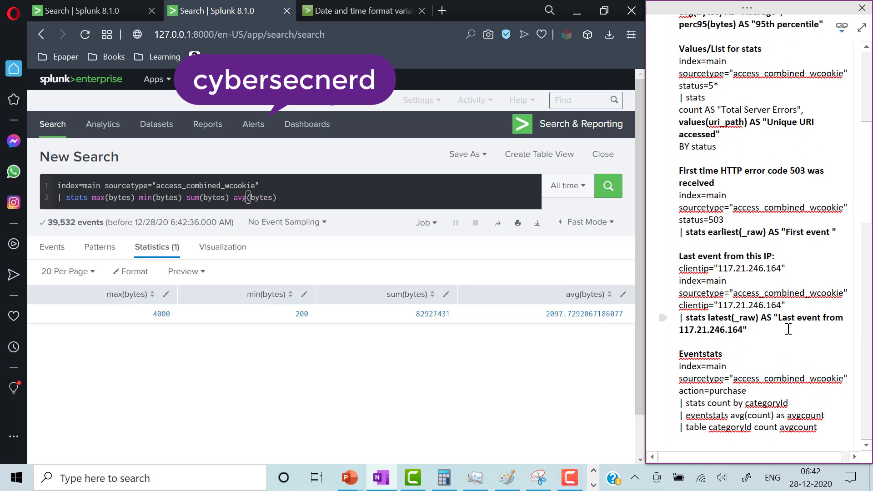
{"action": "left_click", "coordinate": [296, 201]}
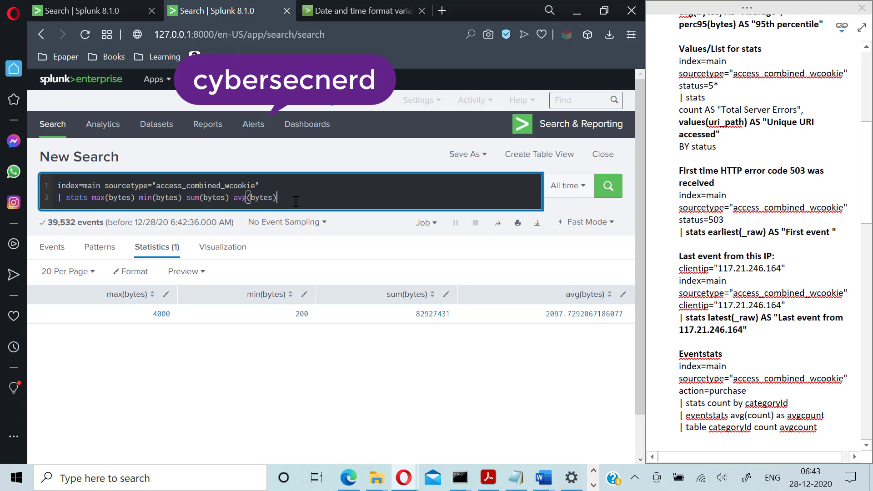
{"action": "key", "text": "shift+Home"}
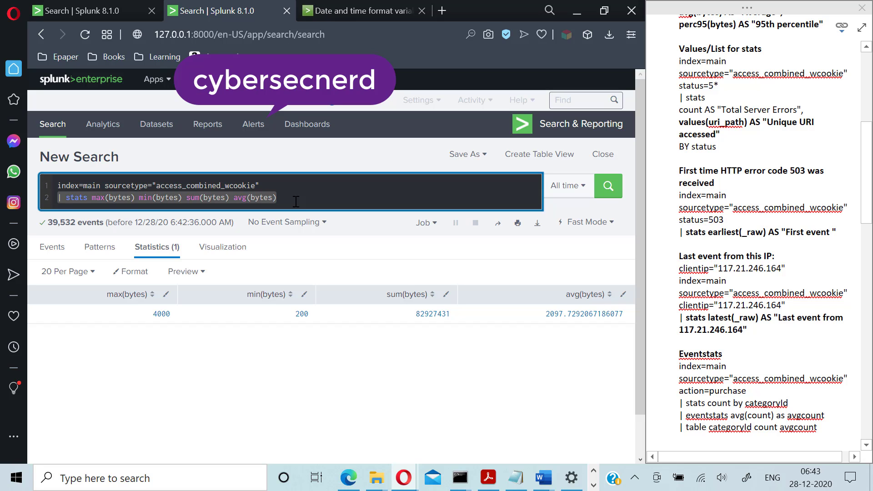
{"action": "key", "text": "BackSpace"}
{"action": "key", "text": "BackSpace"}
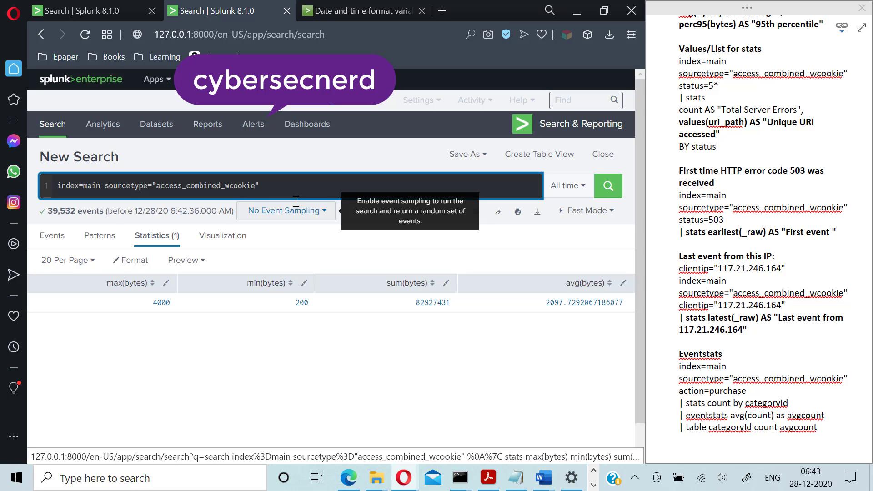
- Run clientip="117.21.246.164" | stats latest(_raw) to get that IP's most recent raw event
{"action": "type", "text": "cli"}
{"action": "type", "text": "ent"}
{"action": "type", "text": "ip"}
{"action": "type", "text": "="}
{"action": "type", "text": "\""}
{"action": "type", "text": "117"}
{"action": "type", "text": ".21.2"}
{"action": "type", "text": "46"}
{"action": "type", "text": ".164\""}
{"action": "type", "text": " | "}
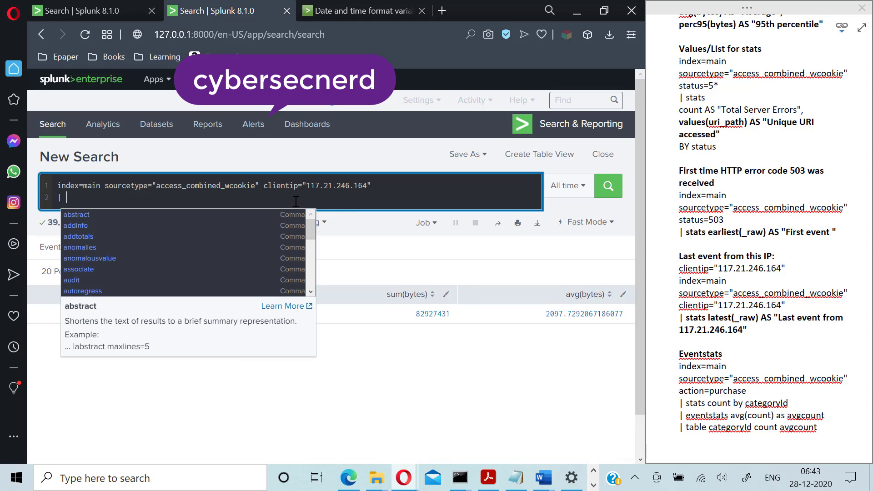
{"action": "type", "text": "stats"}
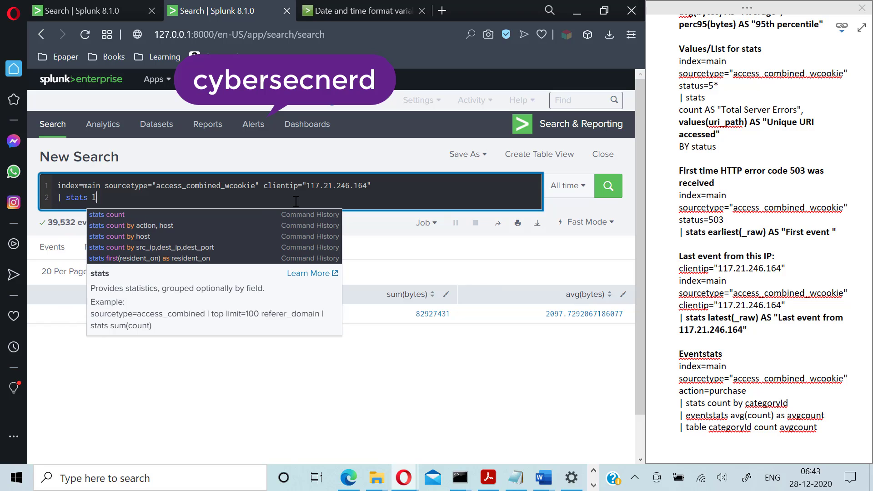
{"action": "type", "text": " latest"}
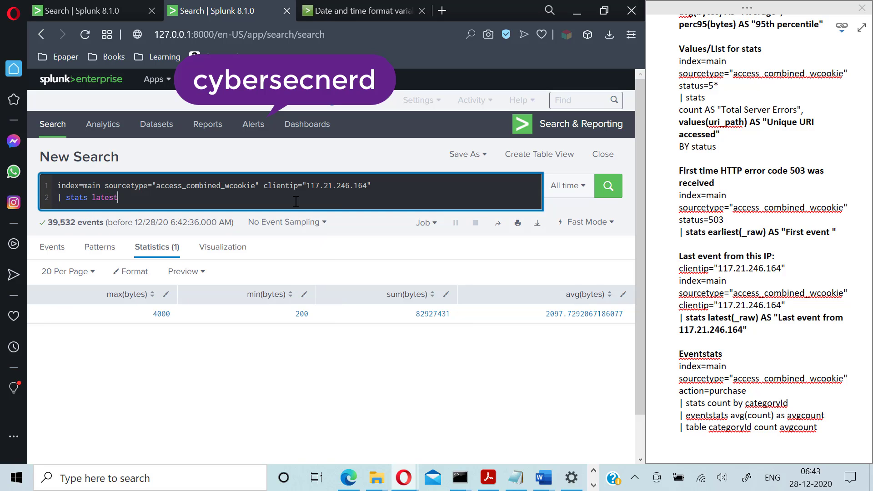
{"action": "type", "text": "(_raw)"}
{"action": "key", "text": "Return"}
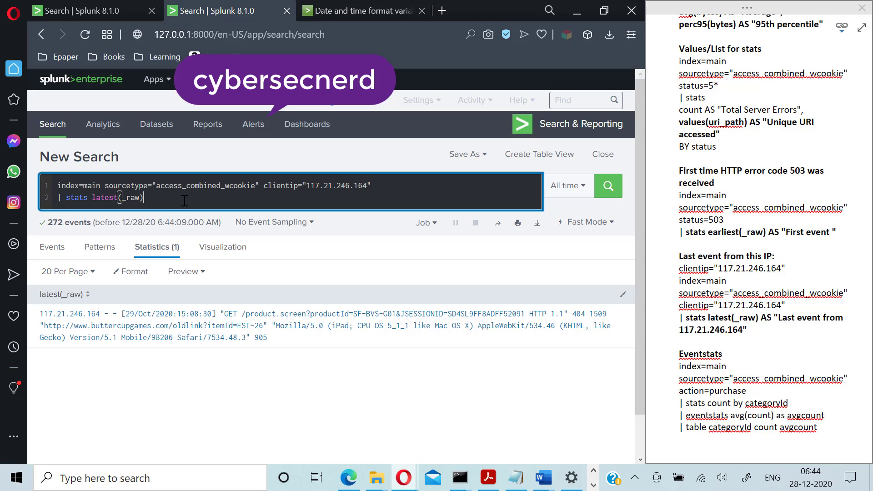
- Run stats latest(_raw) by _time with | sort -_time for 172 rows, then delete the sort line
{"action": "type", "text": "by +time"}
{"action": "key", "text": "BackSpace"}
{"action": "key", "text": "BackSpace"}
{"action": "key", "text": "BackSpace"}
{"action": "key", "text": "BackSpace"}
{"action": "key", "text": "BackSpace"}
{"action": "type", "text": "_time"}
{"action": "key", "text": "Return"}
{"action": "type", "text": "| sort "}
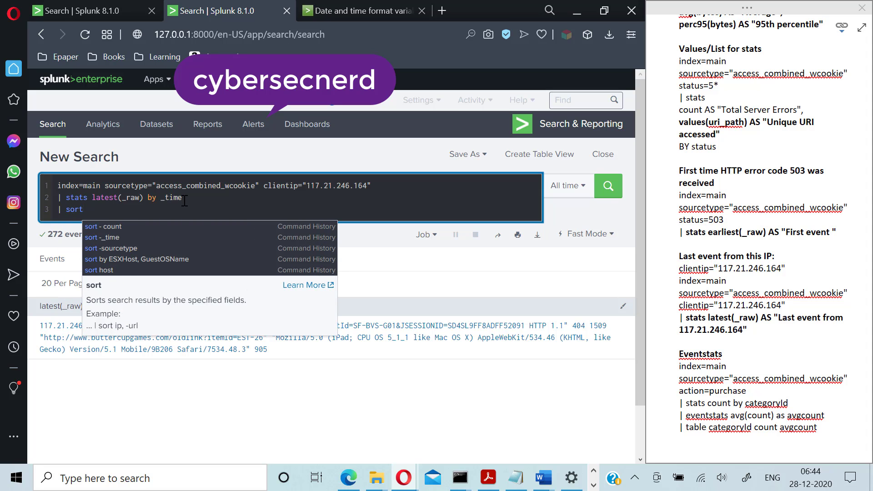
{"action": "type", "text": "-_time"}
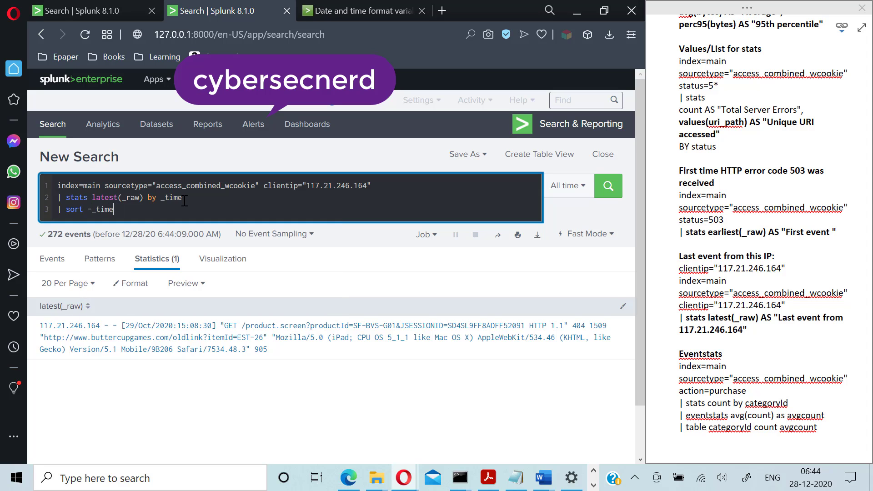
{"action": "key", "text": "Return"}
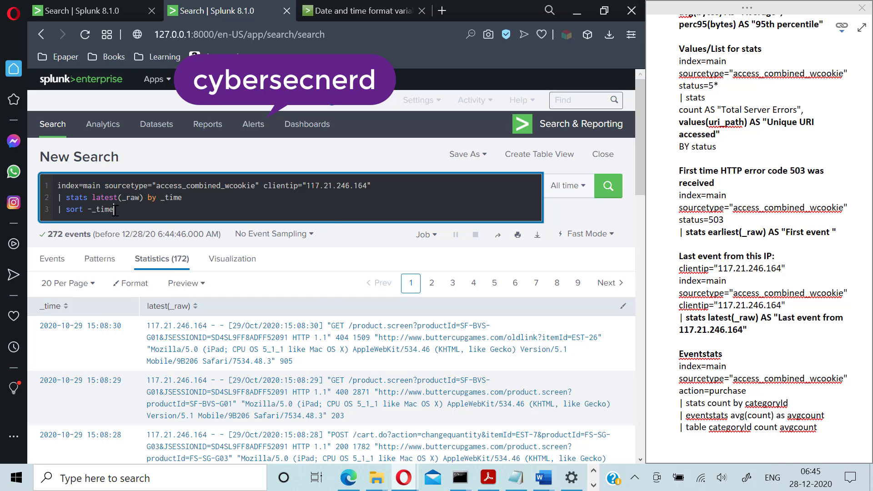
{"action": "key", "text": "BackSpace"}
{"action": "key", "text": "BackSpace"}
{"action": "key", "text": "BackSpace"}
{"action": "key", "text": "BackSpace"}
{"action": "key", "text": "BackSpace"}
{"action": "key", "text": "BackSpace"}
{"action": "key", "text": "BackSpace"}
{"action": "key", "text": "BackSpace"}
{"action": "key", "text": "BackSpace"}
{"action": "key", "text": "BackSpace"}
{"action": "key", "text": "BackSpace"}
{"action": "key", "text": "BackSpace"}
{"action": "key", "text": "BackSpace"}
{"action": "key", "text": "BackSpace"}
{"action": "key", "text": "BackSpace"}
{"action": "key", "text": "BackSpace"}
{"action": "key", "text": "BackSpace"}
{"action": "key", "text": "BackSpace"}
{"action": "key", "text": "BackSpace"}
{"action": "key", "text": "BackSpace"}
{"action": "key", "text": "BackSpace"}
{"action": "key", "text": "BackSpace"}
{"action": "key", "text": "BackSpace"}
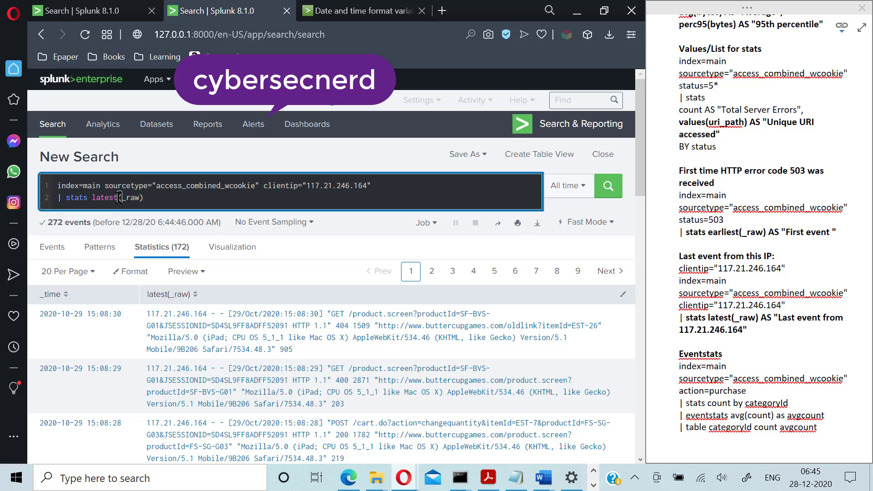
- Change latest to first and run stats first(_raw), returning the 28/Oct/2020:22:42:18 event
{"action": "left_click", "coordinate": [118, 197]}
{"action": "key", "text": "BackSpace"}
{"action": "key", "text": "BackSpace"}
{"action": "key", "text": "BackSpace"}
{"action": "key", "text": "BackSpace"}
{"action": "key", "text": "BackSpace"}
{"action": "key", "text": "BackSpace"}
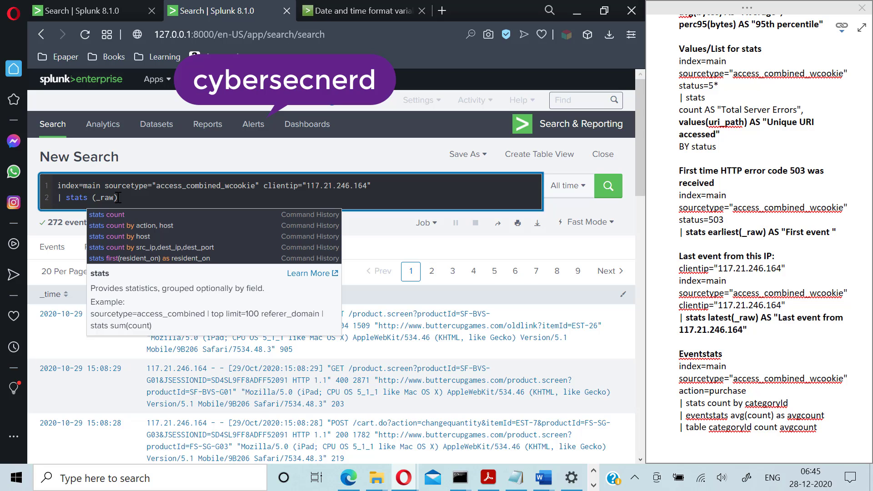
{"action": "type", "text": "first"}
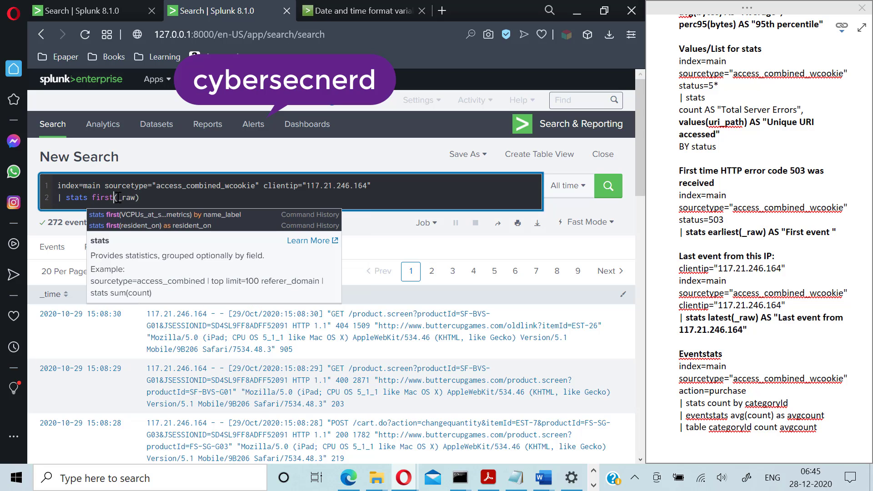
{"action": "left_click", "coordinate": [164, 196]}
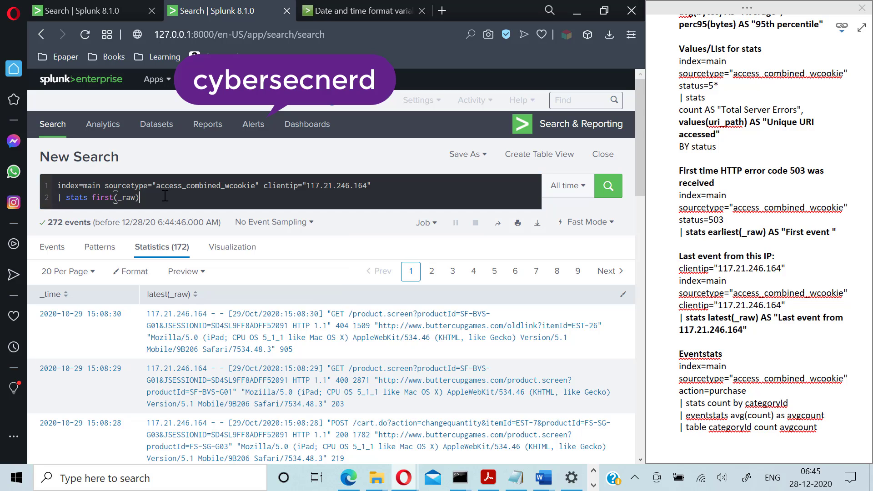
{"action": "key", "text": "Return"}
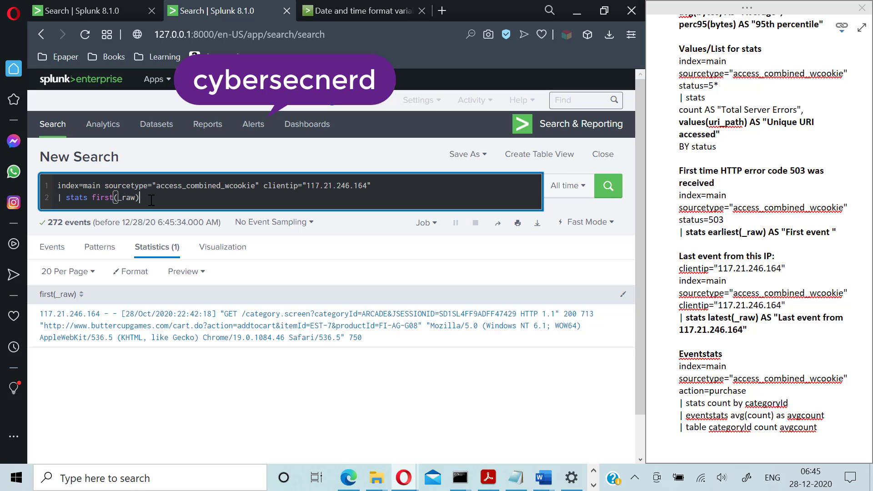
- Delete the stats first(_raw) line, leaving only the clientip base search
{"action": "key", "text": "BackSpace"}
{"action": "key", "text": "BackSpace"}
{"action": "key", "text": "BackSpace"}
{"action": "key", "text": "BackSpace"}
{"action": "key", "text": "BackSpace"}
{"action": "key", "text": "BackSpace"}
{"action": "key", "text": "BackSpace"}
{"action": "key", "text": "BackSpace"}
{"action": "key", "text": "BackSpace"}
{"action": "key", "text": "BackSpace"}
{"action": "key", "text": "BackSpace"}
{"action": "key", "text": "BackSpace"}
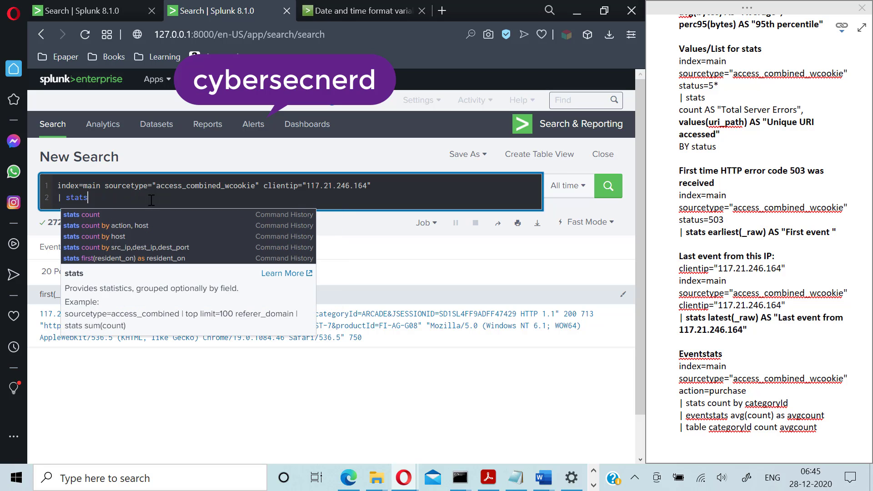
{"action": "key", "text": "BackSpace"}
{"action": "key", "text": "BackSpace"}
{"action": "key", "text": "BackSpace"}
{"action": "key", "text": "BackSpace"}
{"action": "key", "text": "BackSpace"}
{"action": "key", "text": "BackSpace"}
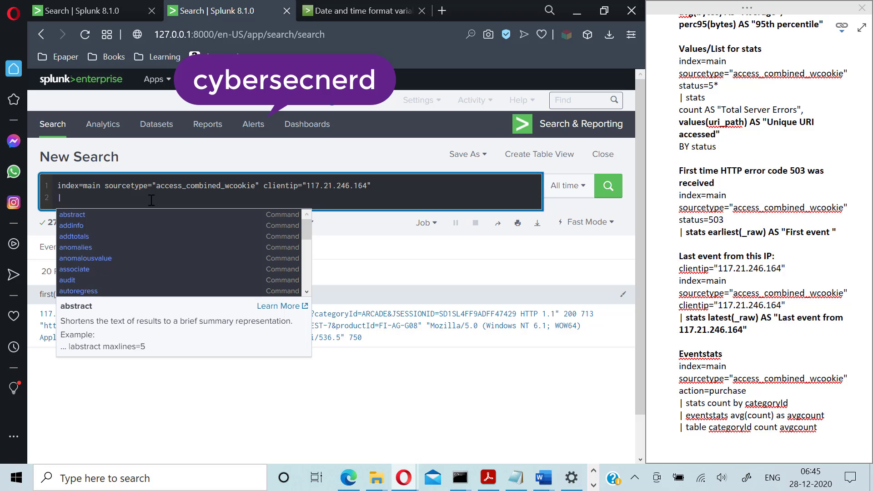
{"action": "key", "text": "BackSpace"}
{"action": "key", "text": "BackSpace"}
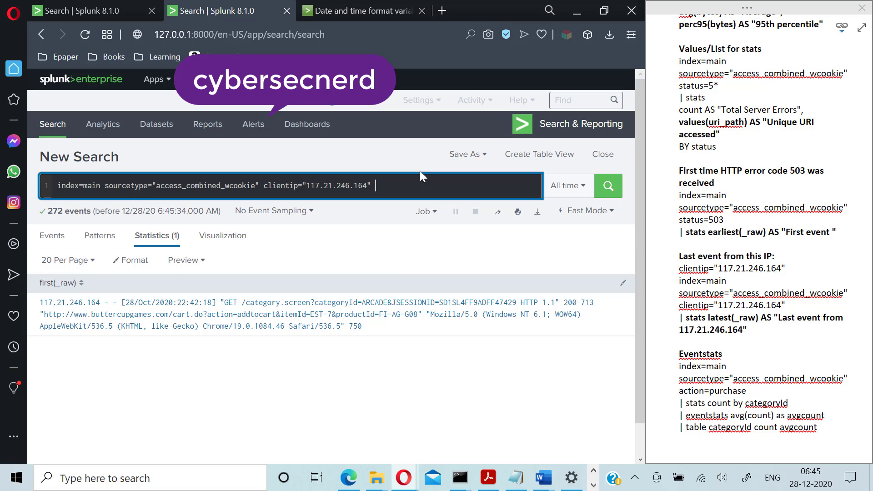
- Delete the clientip="117.21.246.164" term from the search
{"action": "key", "text": "BackSpace"}
{"action": "key", "text": "BackSpace"}
{"action": "key", "text": "BackSpace"}
{"action": "key", "text": "BackSpace"}
{"action": "key", "text": "BackSpace"}
{"action": "key", "text": "BackSpace"}
{"action": "key", "text": "BackSpace"}
{"action": "key", "text": "BackSpace"}
{"action": "key", "text": "BackSpace"}
{"action": "key", "text": "BackSpace"}
{"action": "key", "text": "BackSpace"}
{"action": "key", "text": "BackSpace"}
{"action": "key", "text": "BackSpace"}
{"action": "key", "text": "BackSpace"}
{"action": "key", "text": "BackSpace"}
{"action": "key", "text": "BackSpace"}
{"action": "key", "text": "BackSpace"}
{"action": "key", "text": "BackSpace"}
{"action": "key", "text": "BackSpace"}
{"action": "key", "text": "BackSpace"}
{"action": "key", "text": "BackSpace"}
{"action": "key", "text": "BackSpace"}
{"action": "key", "text": "BackSpace"}
{"action": "key", "text": "BackSpace"}
{"action": "key", "text": "BackSpace"}
{"action": "key", "text": "BackSpace"}
- Run action=purchase | stats count by categoryId, listing 8 categories such as STRATEGY 885 and ARCADE 537
{"action": "type", "text": "action=purchase"}
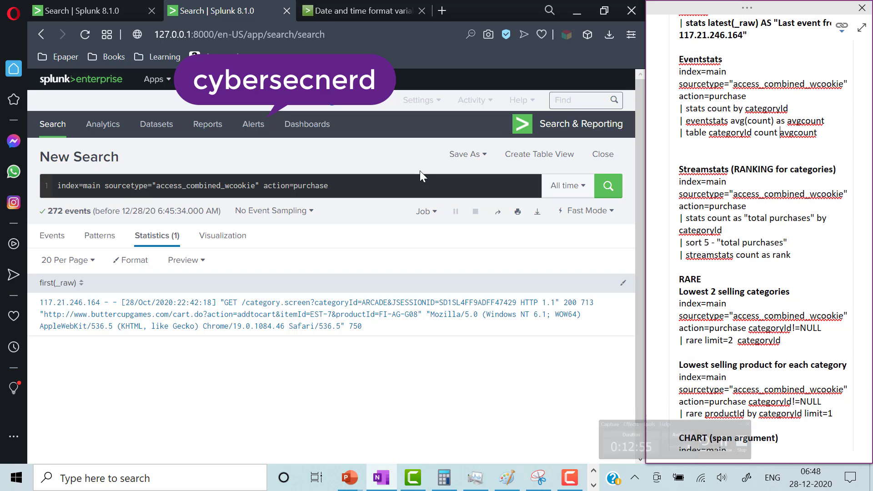
{"action": "left_click", "coordinate": [378, 187]}
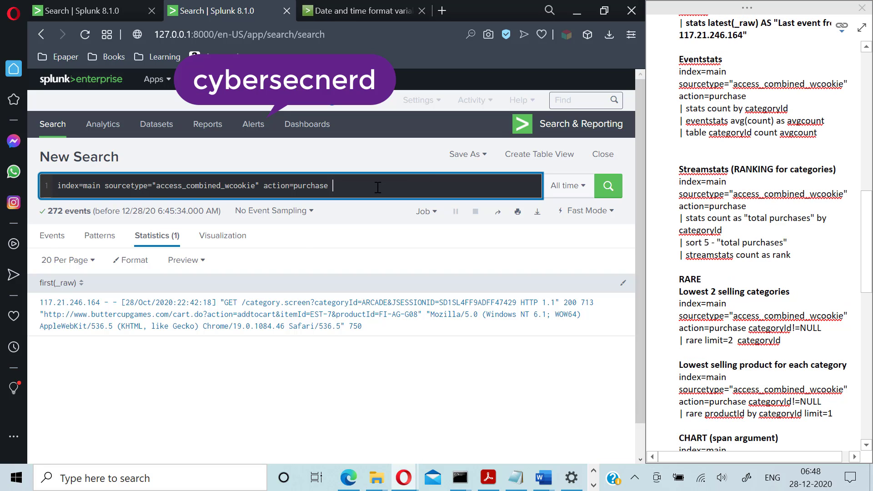
{"action": "key", "text": "shift+Return"}
{"action": "type", "text": "| "}
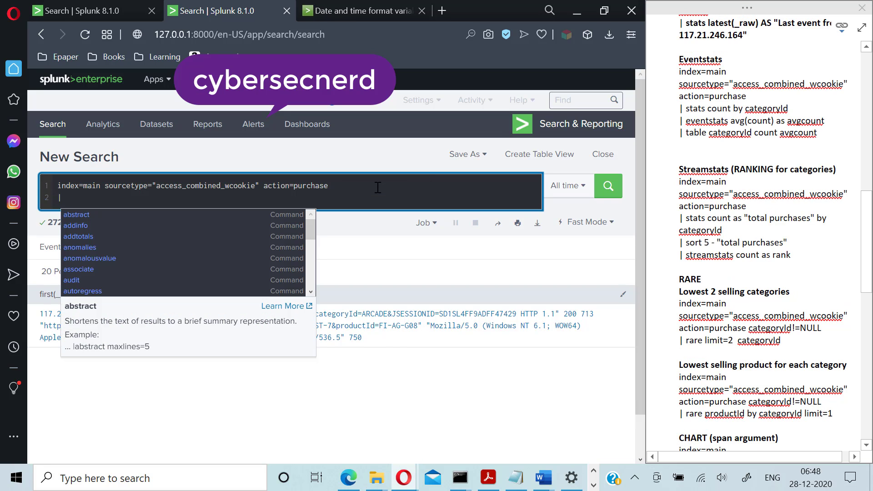
{"action": "type", "text": "stats"}
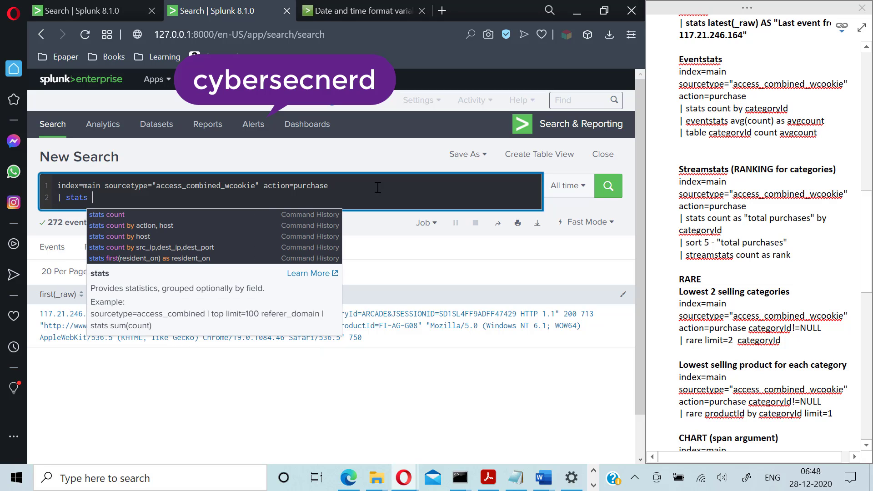
{"action": "type", "text": " count "}
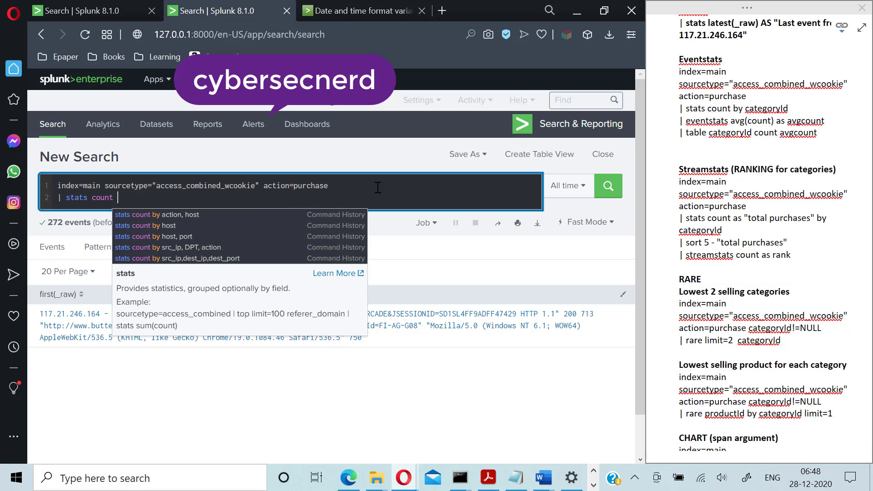
{"action": "type", "text": "by category"}
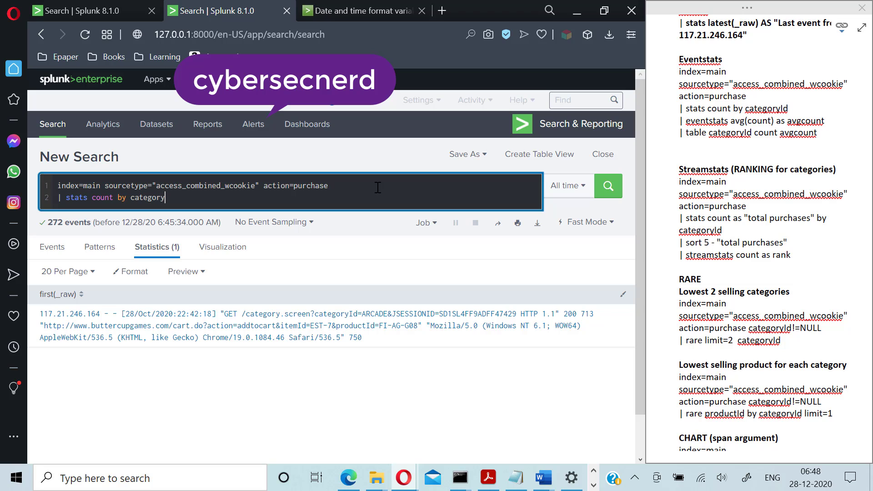
{"action": "type", "text": "ID"}
{"action": "key", "text": "BackSpace"}
{"action": "type", "text": "d"}
{"action": "key", "text": "Return"}
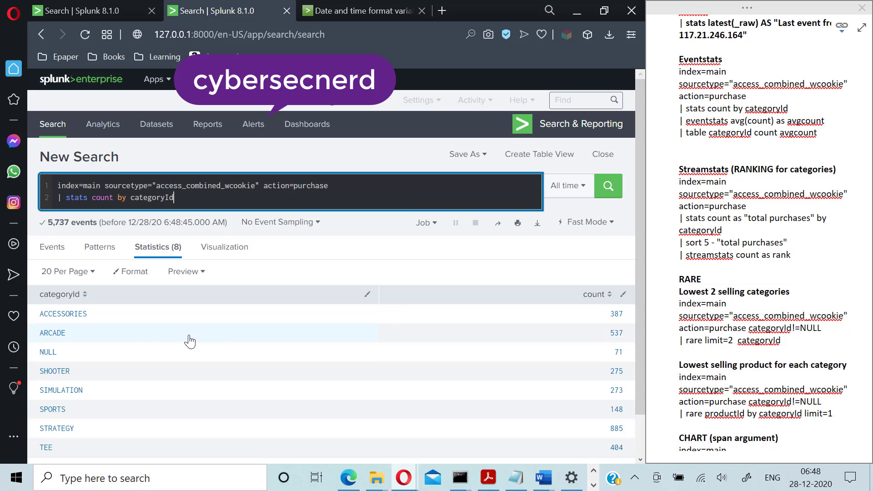
{"action": "left_click", "coordinate": [192, 198]}
- Add a '| eventstats avg(count) as average' line, correcting typos, and begin a '| table' line
{"action": "type", "text": "| "}
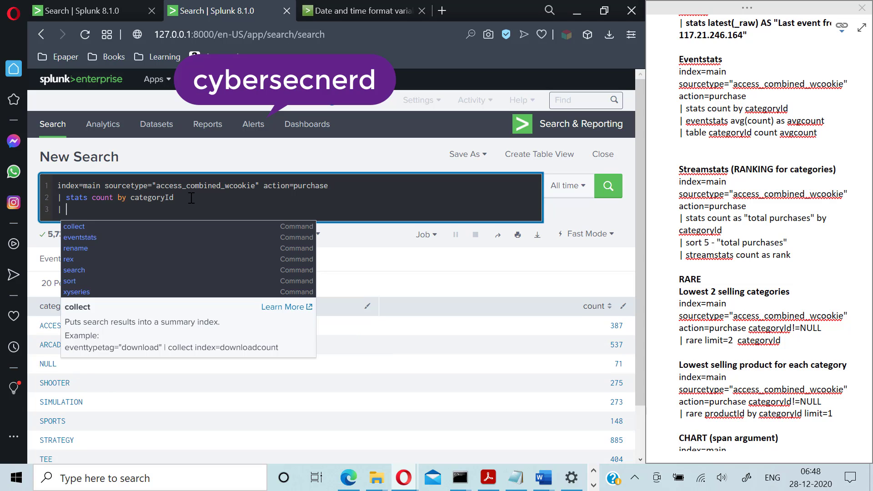
{"action": "type", "text": "eve"}
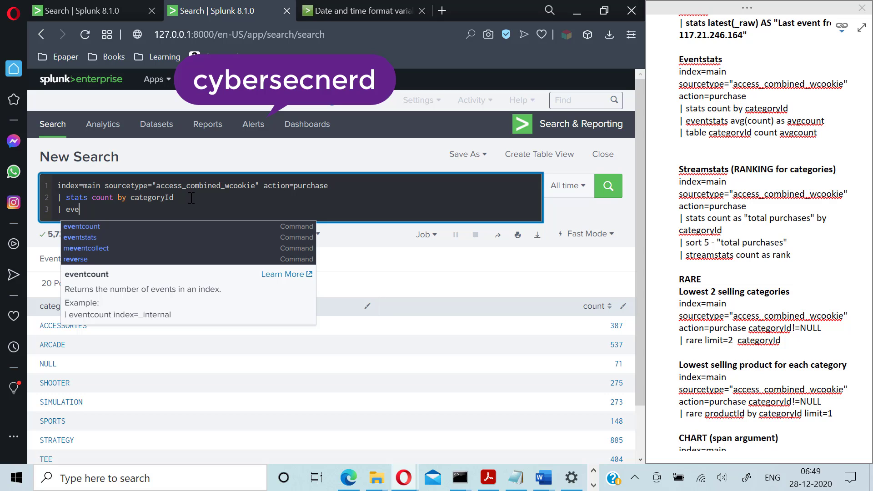
{"action": "type", "text": "n"}
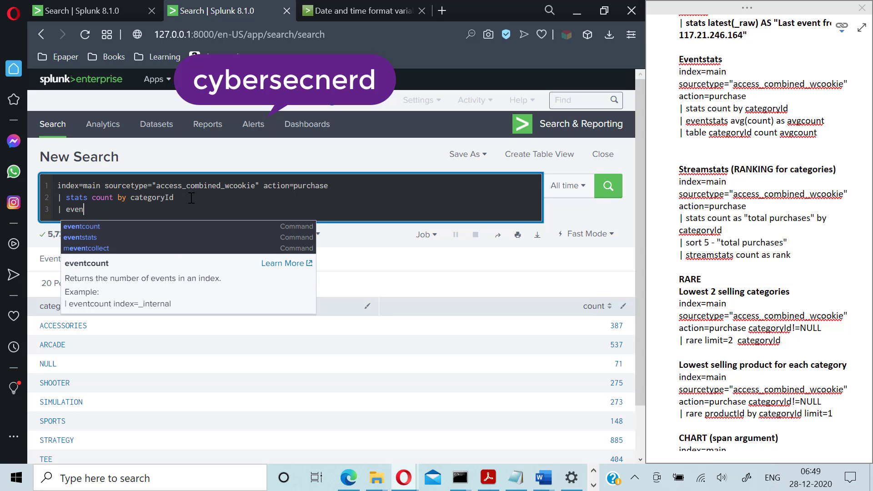
{"action": "type", "text": "tcount "}
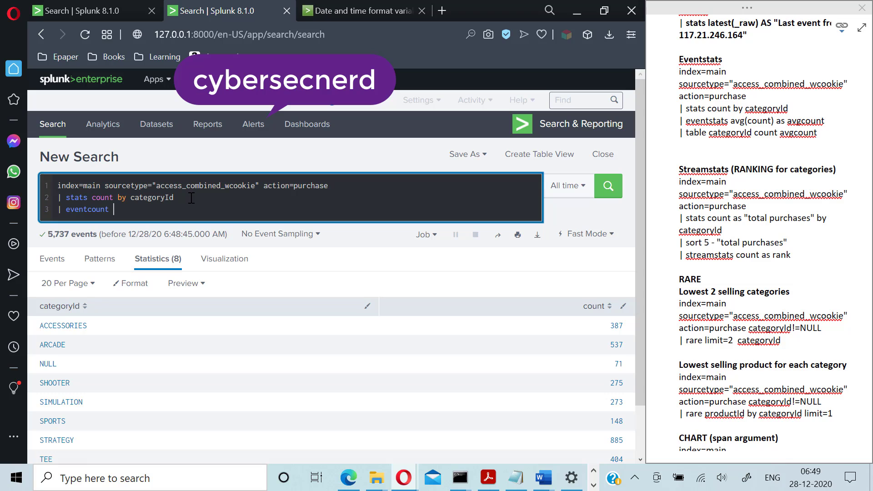
{"action": "type", "text": "avg(count)"}
{"action": "left_click", "coordinate": [108, 210]}
{"action": "key", "text": "BackSpace"}
{"action": "key", "text": "BackSpace"}
{"action": "key", "text": "BackSpace"}
{"action": "key", "text": "BackSpace"}
{"action": "key", "text": "BackSpace"}
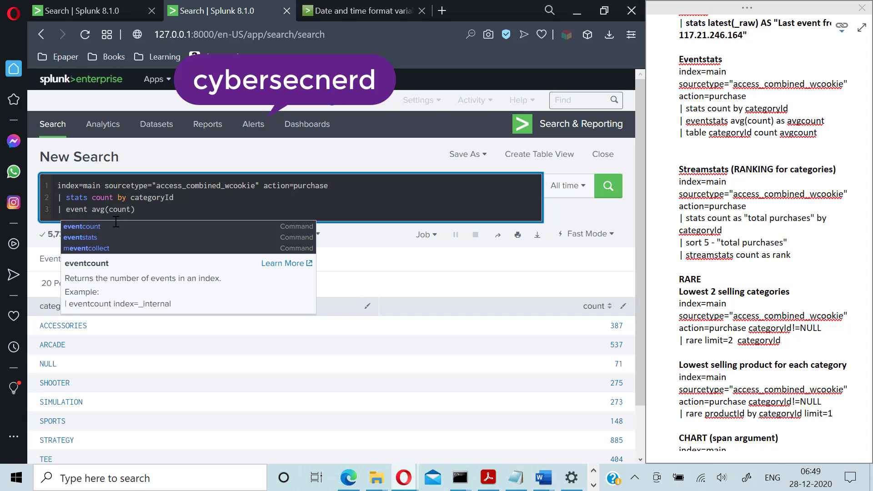
{"action": "type", "text": "stats"}
{"action": "left_click", "coordinate": [168, 213]}
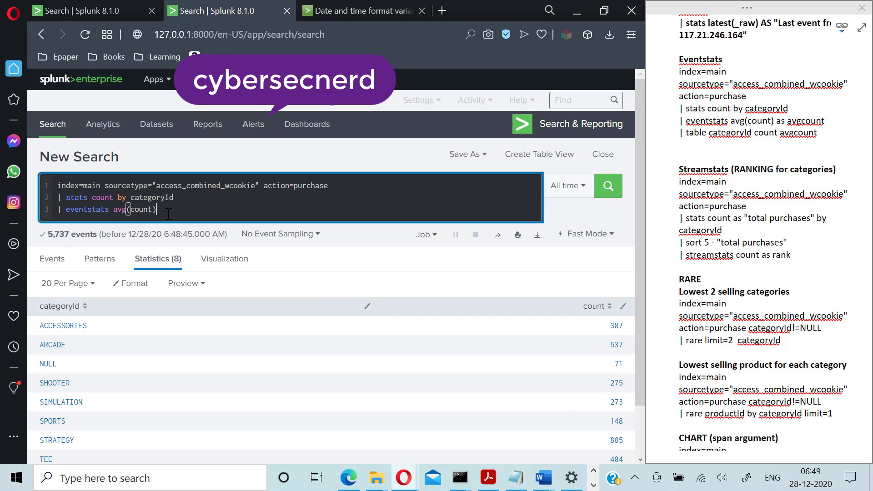
{"action": "type", "text": "as averga"}
{"action": "key", "text": "BackSpace"}
{"action": "key", "text": "BackSpace"}
{"action": "type", "text": "age"}
{"action": "type", "text": " | "}
{"action": "type", "text": "table"}
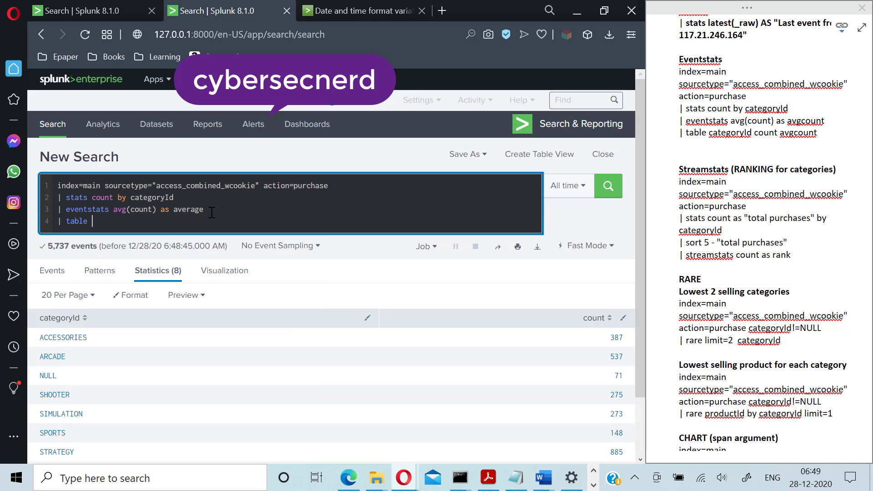
- Run '| table categoryId count average', showing each category count beside the 372.5 average
{"action": "type", "text": "egoryId cou"}
{"action": "key", "text": "BackSpace"}
{"action": "key", "text": "BackSpace"}
{"action": "key", "text": "BackSpace"}
{"action": "type", "text": "count average"}
{"action": "key", "text": "Return"}
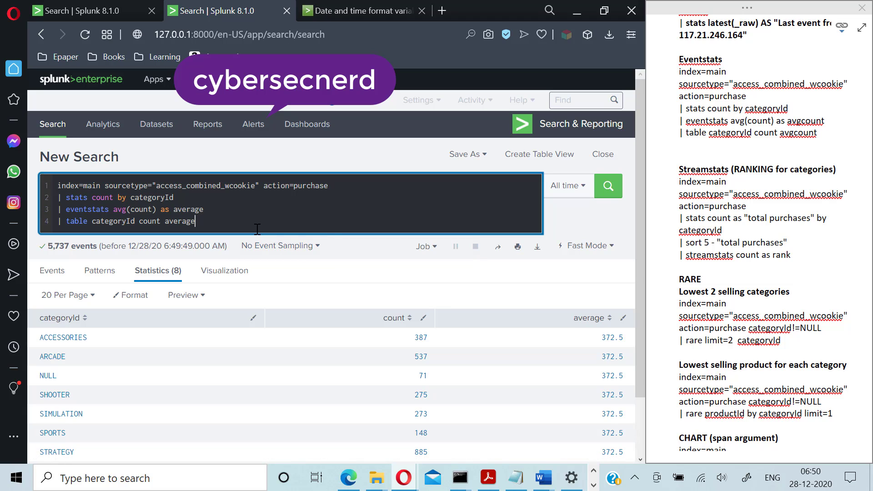
- Insert a new empty '|' pipeline line after the eventstats line, before the table
{"action": "left_click", "coordinate": [253, 213]}
{"action": "key", "text": "shift+Return"}
{"action": "type", "text": "|"}
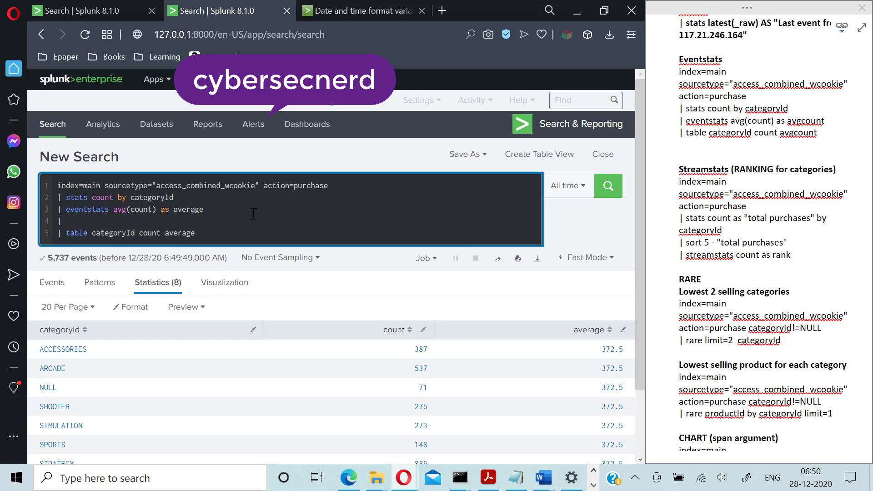
- Run 'where count > average' to keep ACCESSORIES, ARCADE, STRATEGY and TEE, then select query lines 2–5
{"action": "type", "text": "where "}
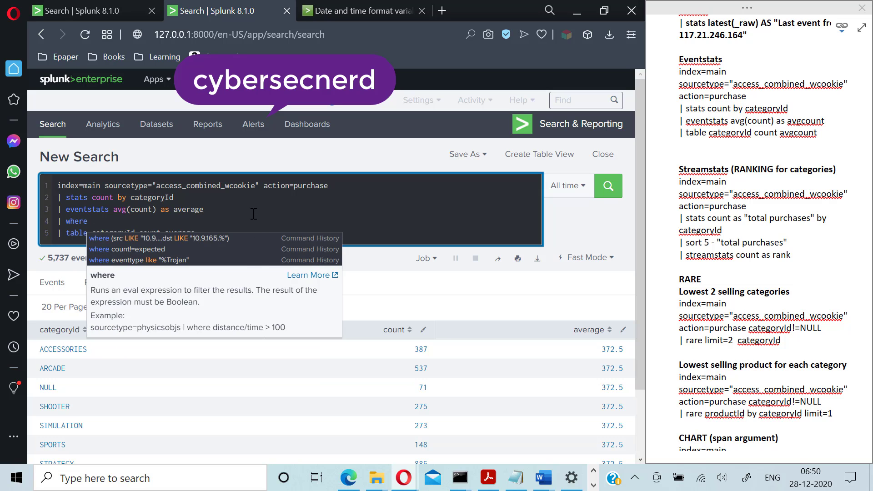
{"action": "type", "text": "coun"}
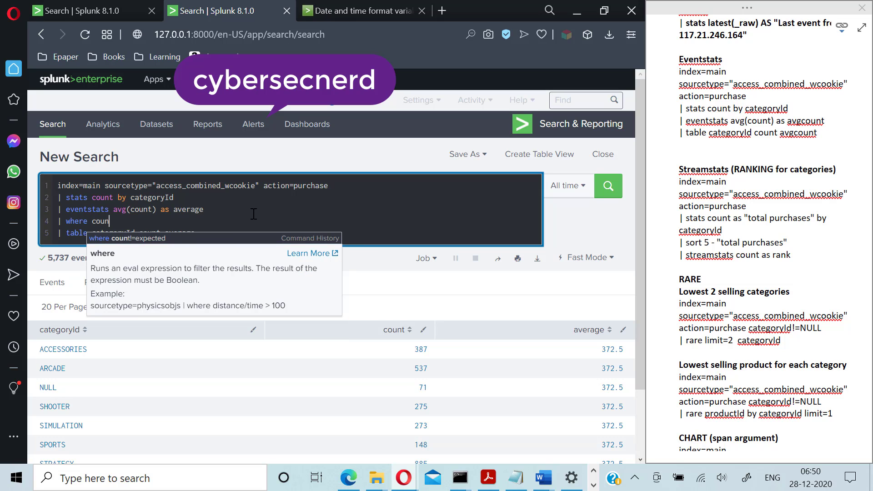
{"action": "type", "text": "t > "}
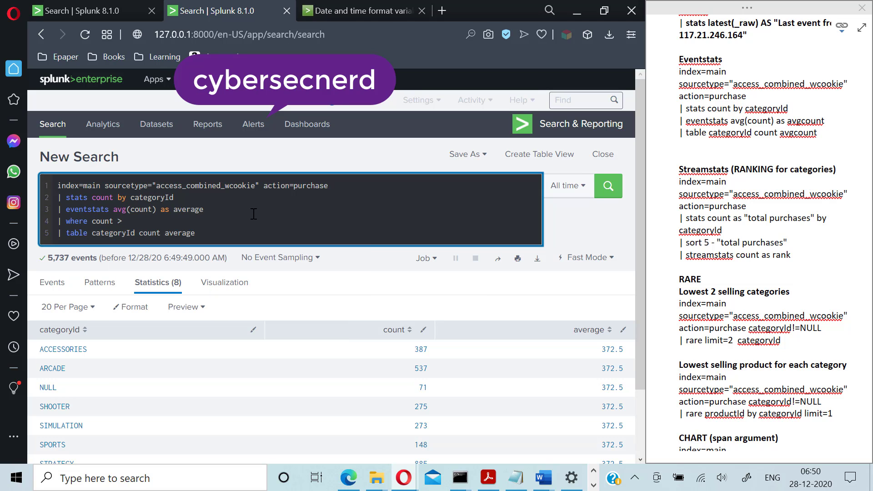
{"action": "type", "text": "average"}
{"action": "key", "text": "Return"}
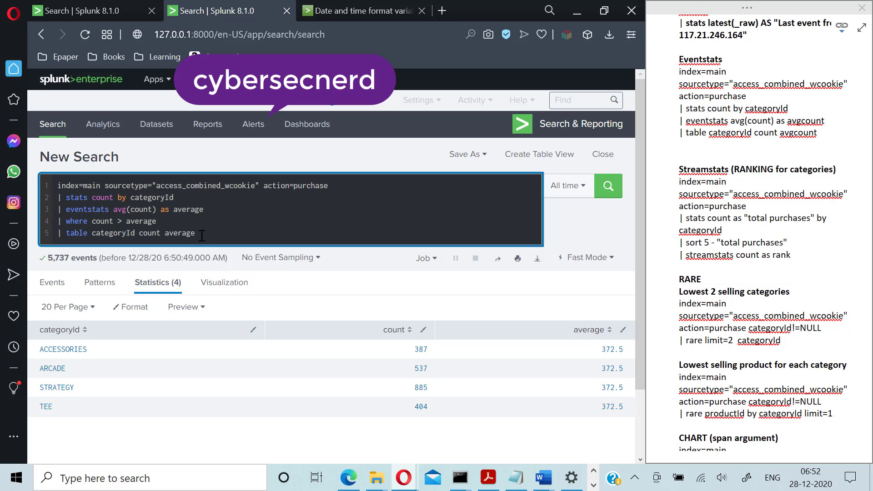
{"action": "left_click", "coordinate": [195, 232]}
{"action": "left_click_drag", "start_coordinate": [59, 200], "coordinate": [198, 234]}
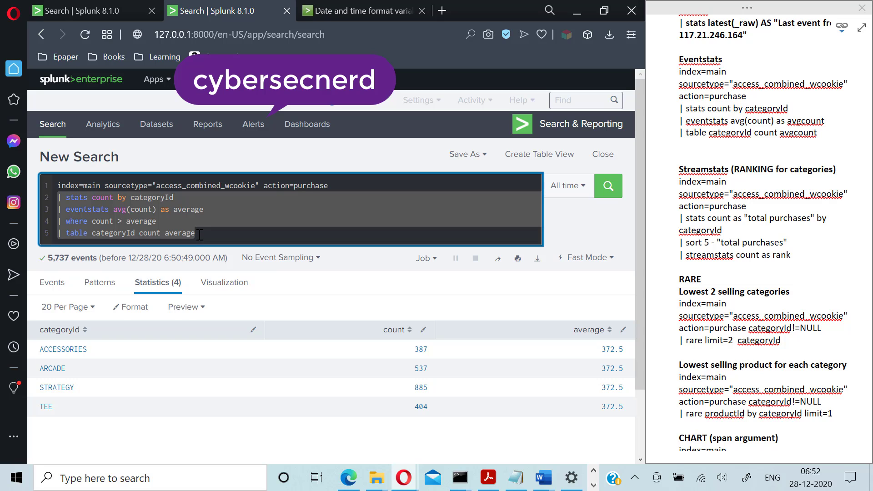
- Delete query lines 2–5, keeping only the base action=purchase search, after checking the OneNote notes
{"action": "key", "text": "BackSpace"}
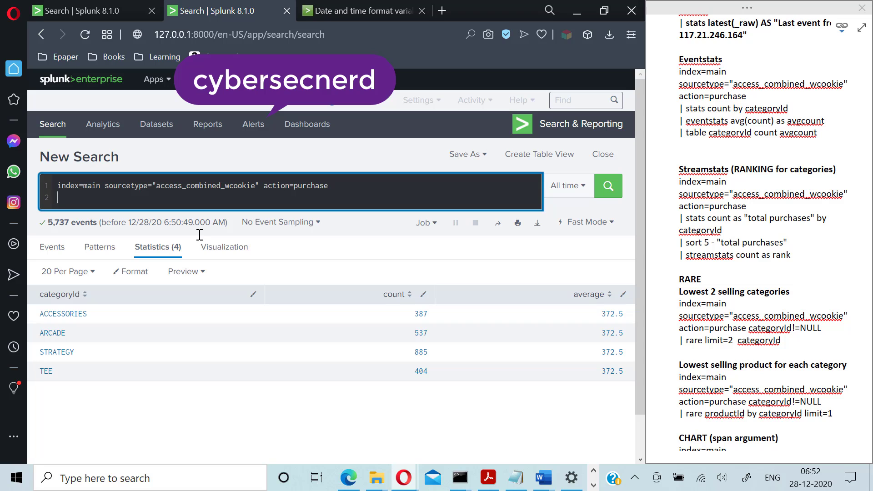
{"action": "left_click", "coordinate": [714, 315]}
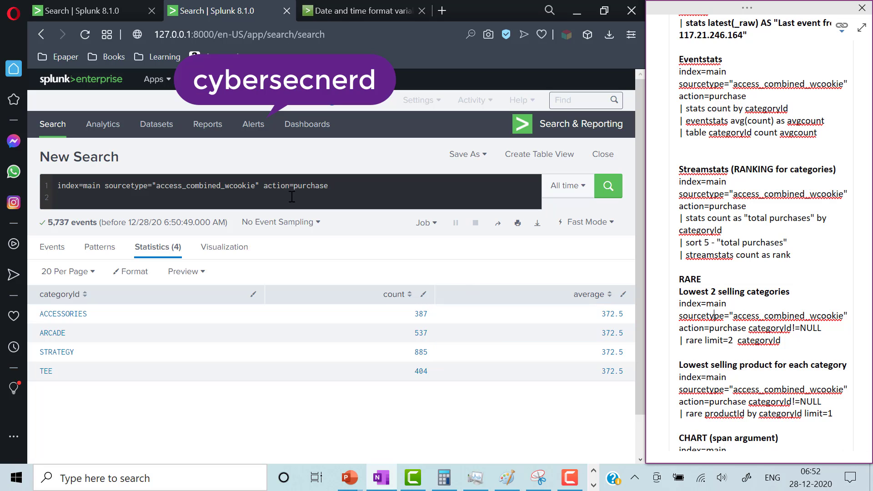
{"action": "left_click", "coordinate": [357, 187]}
- Add '| stats count as "Total purchase" by categoryId' and start a '| sort' line beneath it
{"action": "left_click", "coordinate": [353, 185]}
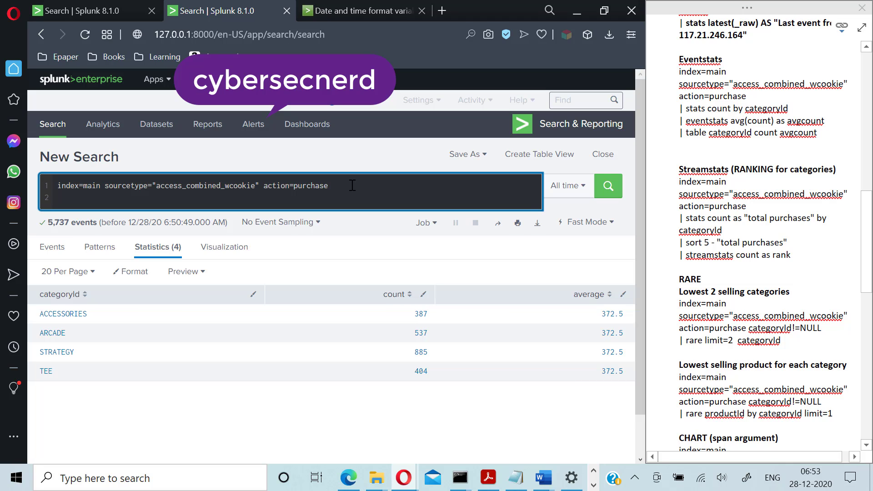
{"action": "type", "text": "| "}
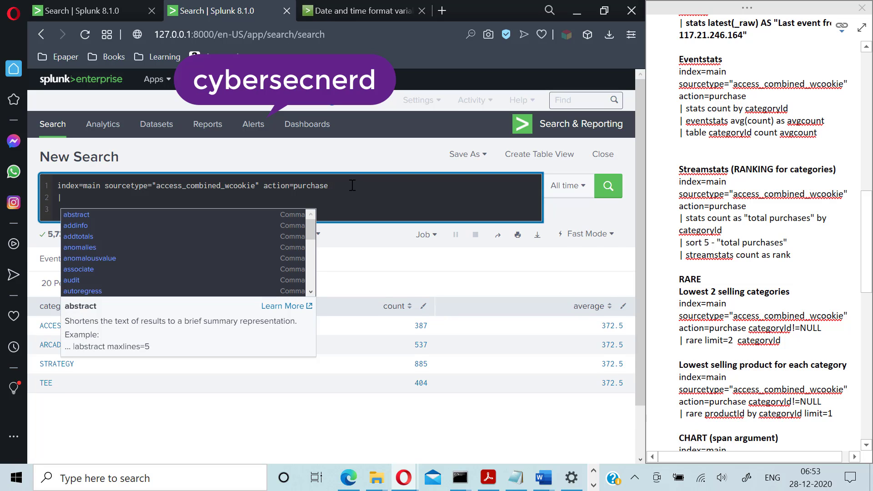
{"action": "type", "text": "stream"}
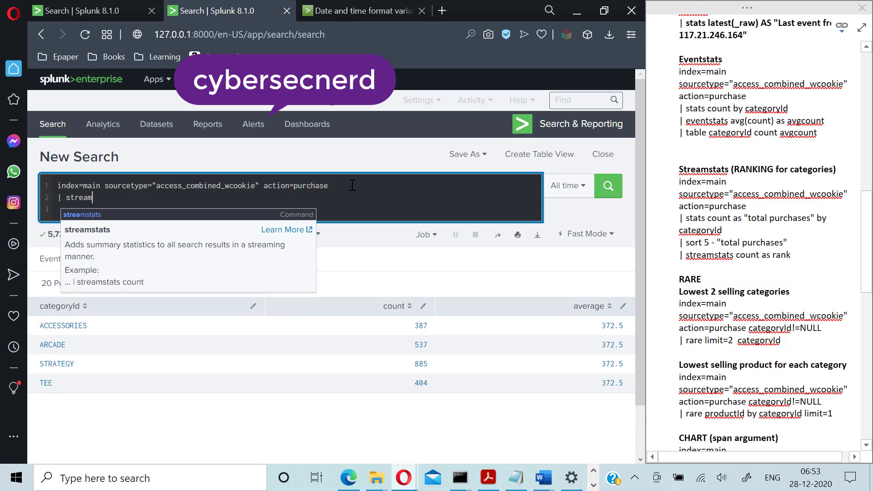
{"action": "type", "text": "stats"}
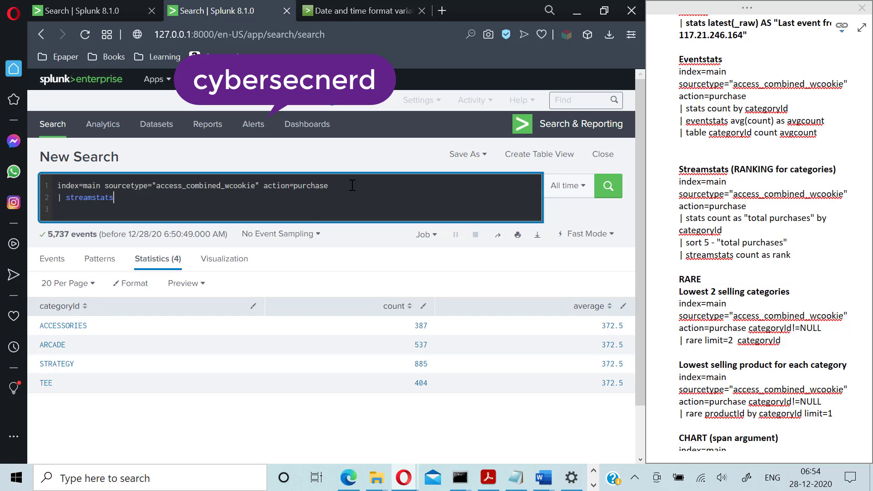
{"action": "key", "text": "BackSpace"}
{"action": "key", "text": "BackSpace"}
{"action": "key", "text": "BackSpace"}
{"action": "key", "text": "BackSpace"}
{"action": "key", "text": "BackSpace"}
{"action": "key", "text": "BackSpace"}
{"action": "key", "text": "BackSpace"}
{"action": "key", "text": "BackSpace"}
{"action": "key", "text": "BackSpace"}
{"action": "key", "text": "BackSpace"}
{"action": "key", "text": "BackSpace"}
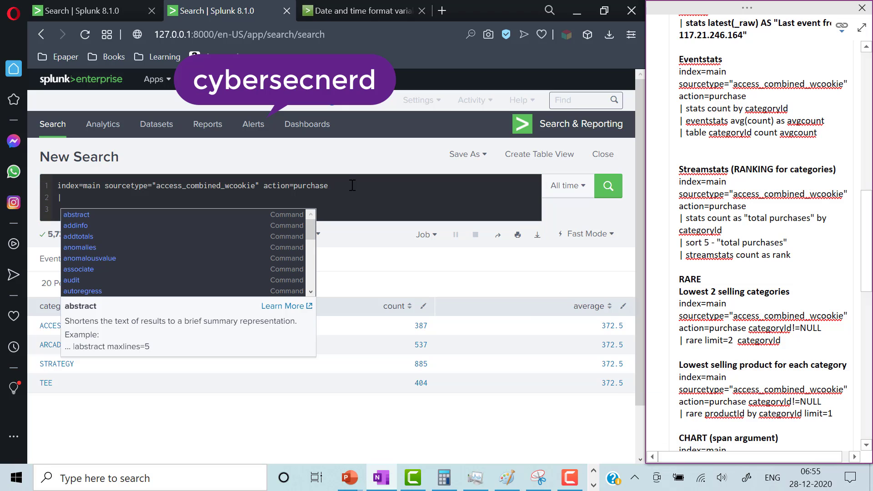
{"action": "left_click", "coordinate": [124, 200]}
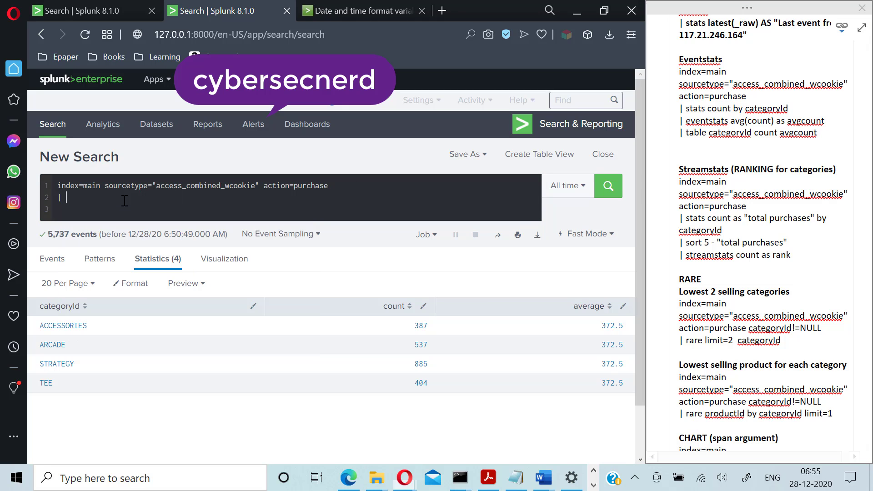
{"action": "type", "text": "stats "}
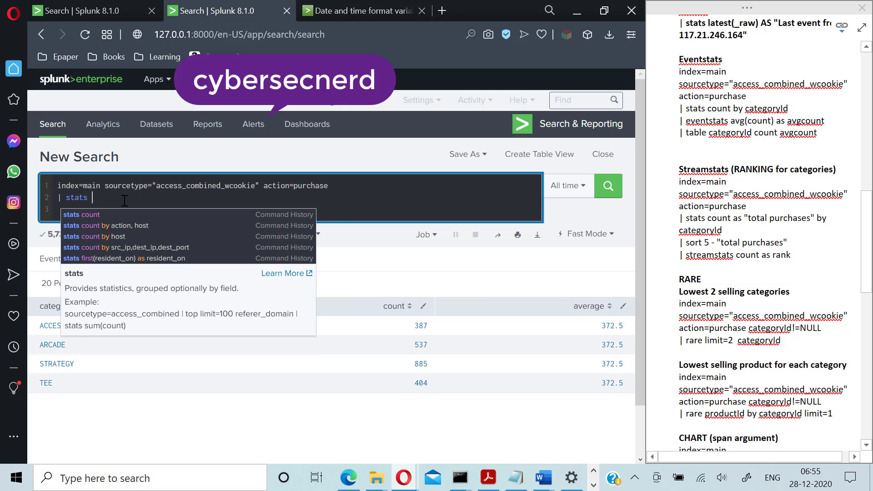
{"action": "type", "text": "count by"}
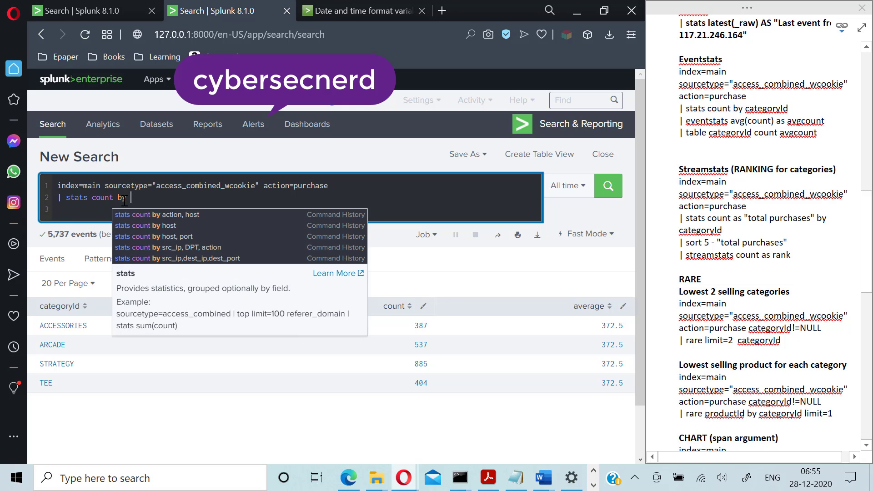
{"action": "key", "text": "BackSpace"}
{"action": "key", "text": "BackSpace"}
{"action": "key", "text": "BackSpace"}
{"action": "key", "text": "BackSpace"}
{"action": "type", "text": "a"}
{"action": "key", "text": "BackSpace"}
{"action": "type", "text": "as "}
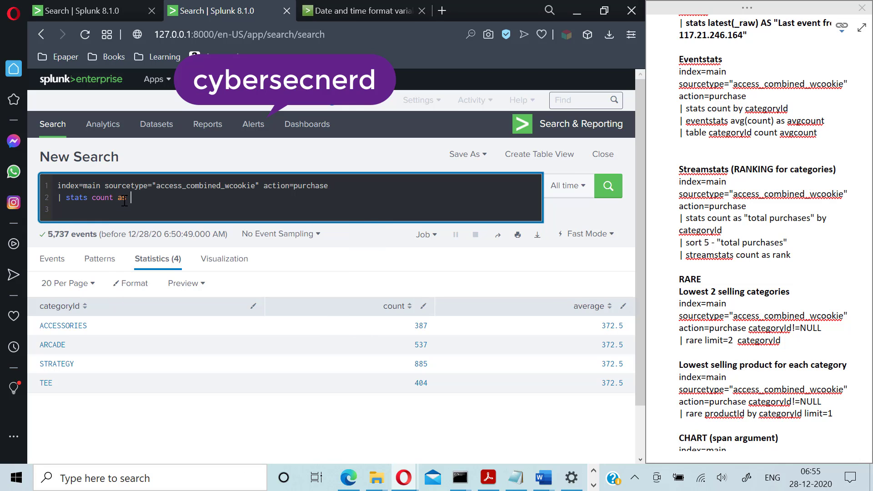
{"action": "type", "text": "\"Total purchase\" by category"}
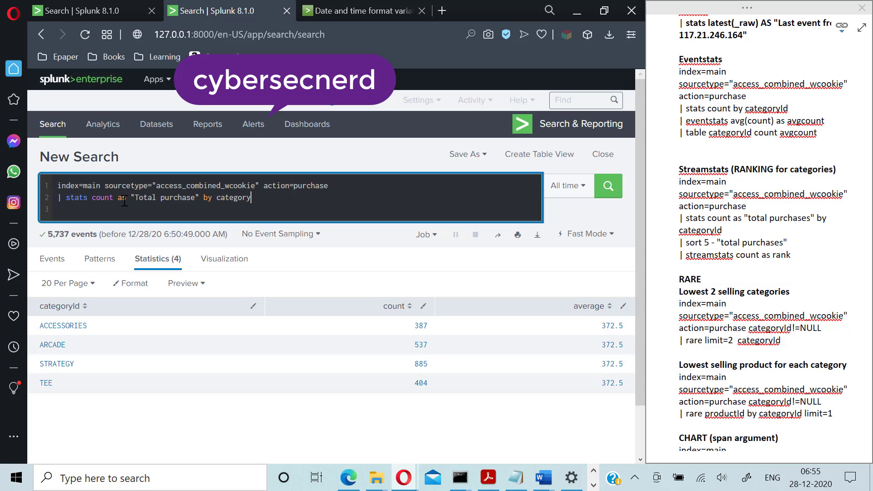
{"action": "type", "text": "Id"}
{"action": "key", "text": "shift+Return"}
{"action": "type", "text": "| sort"}
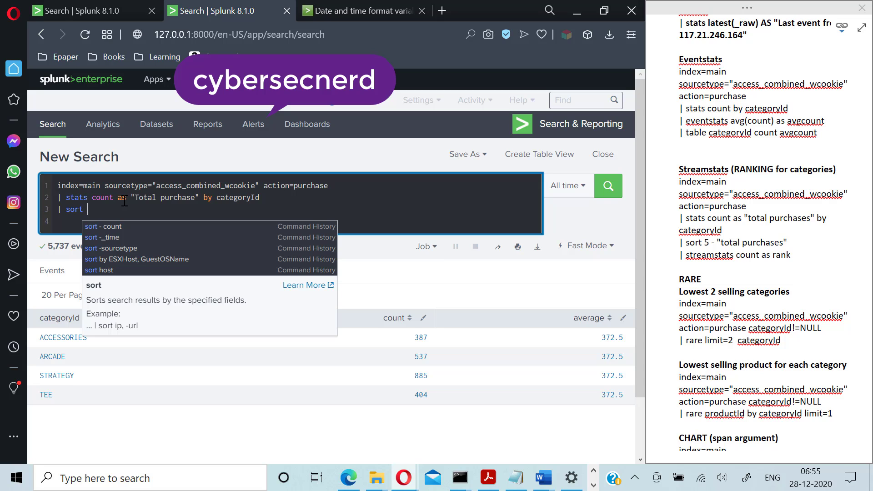
- Sort to the top 3 categories by descending "Total purchase", fixing the 'Totakl' typo
{"action": "type", "text": "3 "}
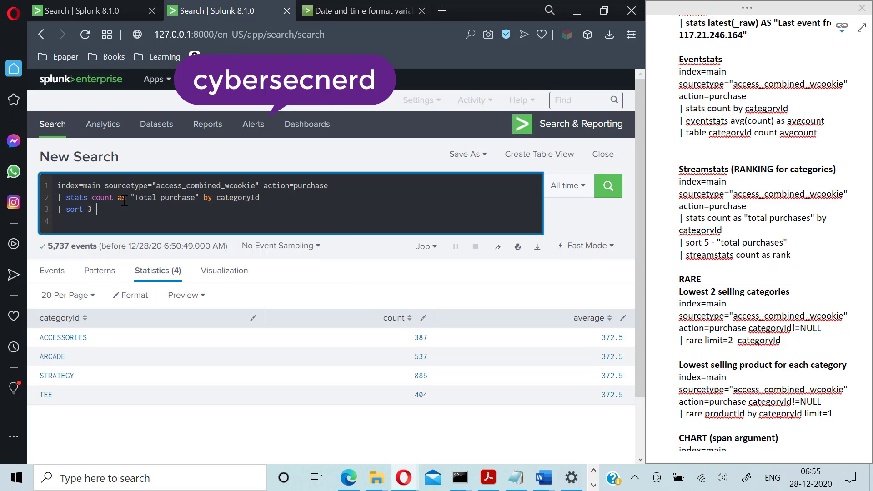
{"action": "type", "text": "-\"Totakl purchase\""}
{"action": "key", "text": "Return"}
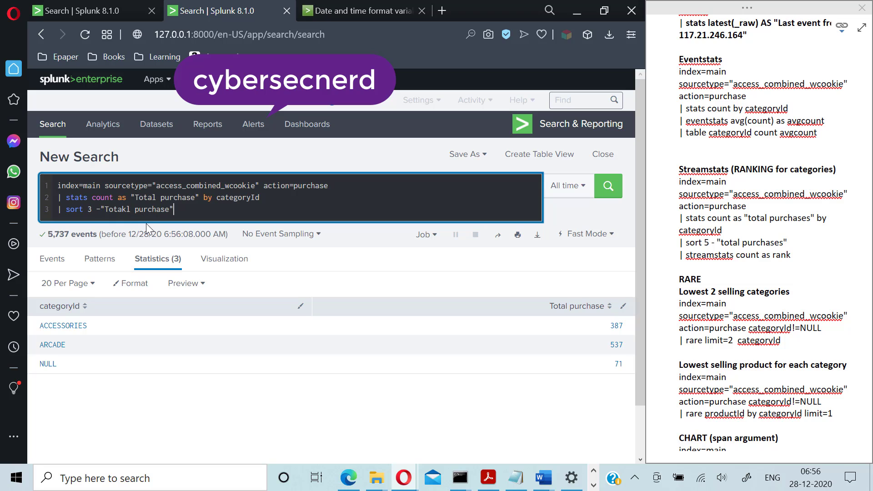
{"action": "left_click", "coordinate": [128, 210]}
{"action": "key", "text": "BackSpace"}
{"action": "key", "text": "Return"}
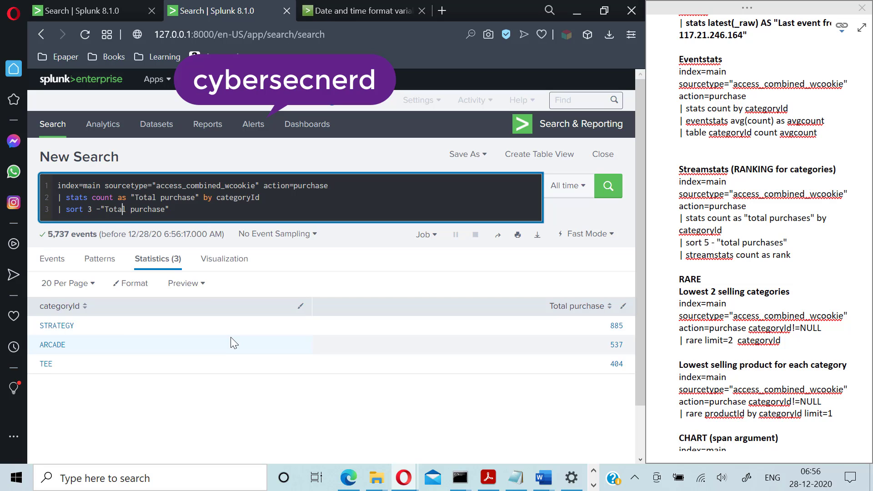
{"action": "left_click", "coordinate": [185, 209]}
- Append '| streamstats count as rank', change the sort limit from 3 to 5, and run the search
{"action": "type", "text": "| streamst"}
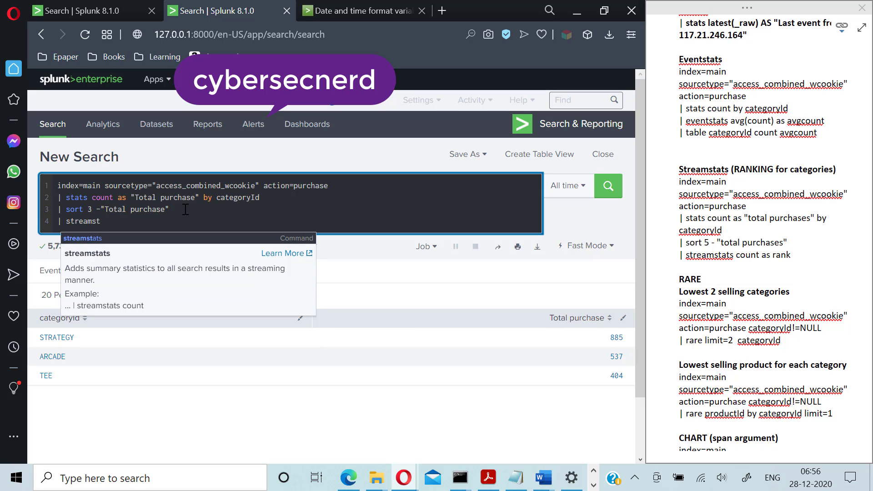
{"action": "type", "text": "ats "}
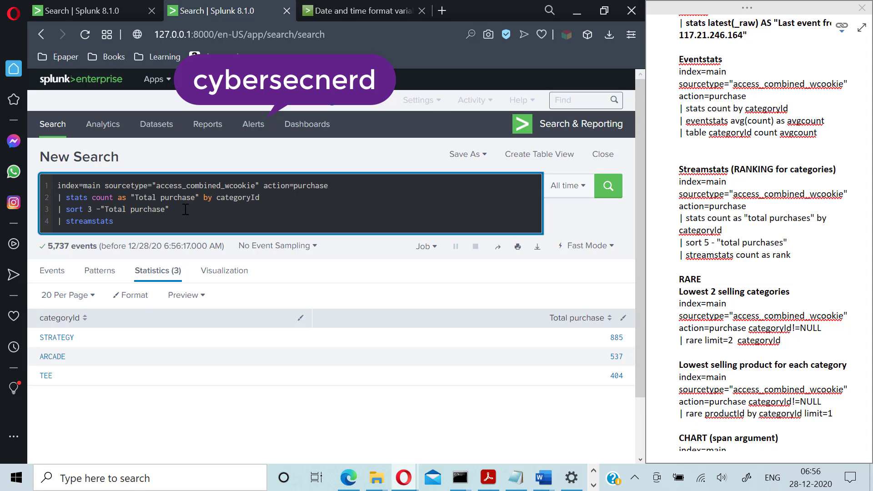
{"action": "type", "text": "count as rank"}
{"action": "left_click", "coordinate": [93, 210]}
{"action": "key", "text": "BackSpace"}
{"action": "type", "text": "5"}
{"action": "left_click", "coordinate": [208, 227]}
{"action": "key", "text": "Return"}
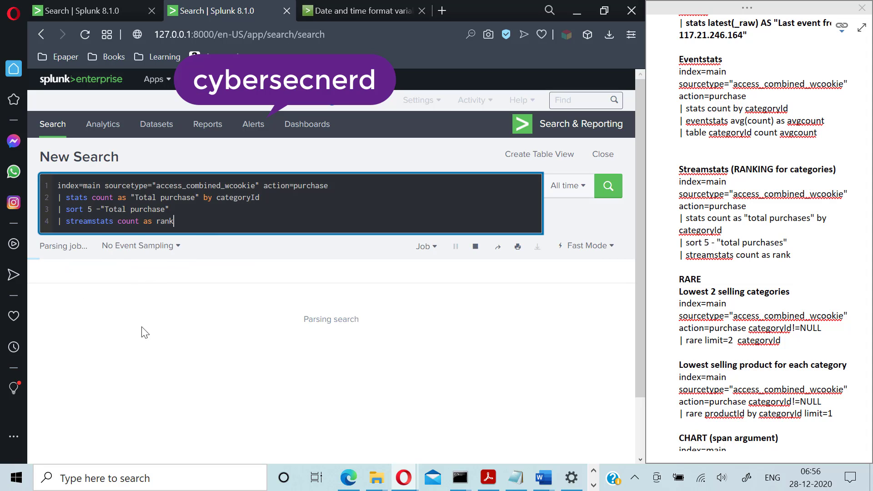
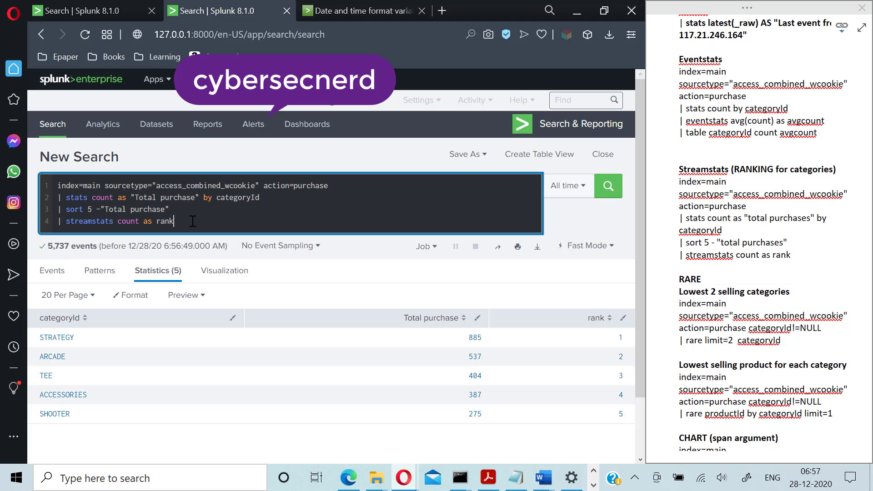
- Delete the streamstats, sort and stats lines, keeping only the index/sourcetype/action=purchase line
{"action": "key", "text": "BackSpace"}
{"action": "key", "text": "BackSpace"}
{"action": "key", "text": "BackSpace"}
{"action": "key", "text": "BackSpace"}
{"action": "key", "text": "BackSpace"}
{"action": "key", "text": "BackSpace"}
{"action": "key", "text": "BackSpace"}
{"action": "key", "text": "BackSpace"}
{"action": "key", "text": "BackSpace"}
{"action": "key", "text": "BackSpace"}
{"action": "key", "text": "BackSpace"}
{"action": "key", "text": "BackSpace"}
{"action": "key", "text": "BackSpace"}
{"action": "key", "text": "BackSpace"}
{"action": "key", "text": "BackSpace"}
{"action": "key", "text": "BackSpace"}
{"action": "key", "text": "BackSpace"}
{"action": "key", "text": "BackSpace"}
{"action": "key", "text": "BackSpace"}
{"action": "key", "text": "BackSpace"}
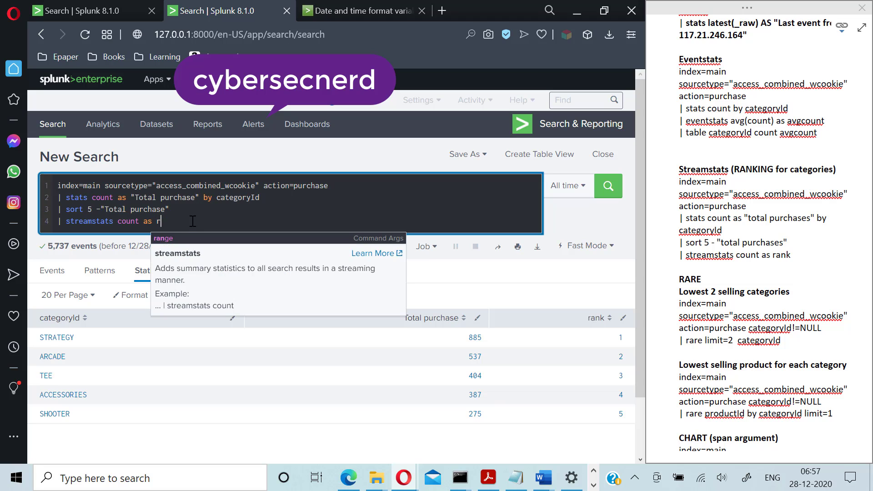
{"action": "key", "text": "BackSpace"}
{"action": "key", "text": "BackSpace"}
{"action": "key", "text": "BackSpace"}
{"action": "key", "text": "BackSpace"}
{"action": "key", "text": "BackSpace"}
{"action": "key", "text": "BackSpace"}
{"action": "key", "text": "BackSpace"}
{"action": "key", "text": "BackSpace"}
{"action": "key", "text": "BackSpace"}
{"action": "key", "text": "BackSpace"}
{"action": "key", "text": "BackSpace"}
{"action": "key", "text": "BackSpace"}
{"action": "key", "text": "BackSpace"}
{"action": "key", "text": "BackSpace"}
{"action": "key", "text": "BackSpace"}
{"action": "key", "text": "BackSpace"}
{"action": "key", "text": "BackSpace"}
{"action": "key", "text": "BackSpace"}
{"action": "key", "text": "BackSpace"}
{"action": "key", "text": "BackSpace"}
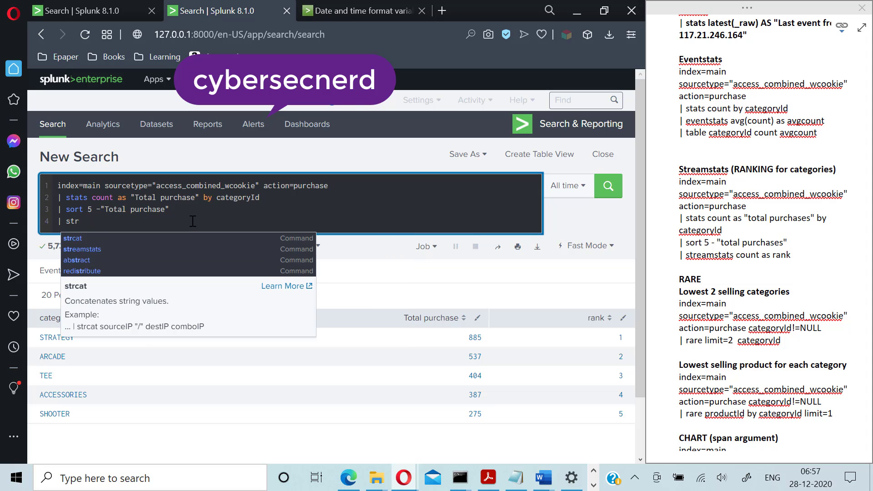
{"action": "key", "text": "BackSpace"}
{"action": "key", "text": "BackSpace"}
{"action": "key", "text": "BackSpace"}
{"action": "key", "text": "BackSpace"}
{"action": "key", "text": "BackSpace"}
{"action": "key", "text": "BackSpace"}
{"action": "key", "text": "BackSpace"}
{"action": "key", "text": "BackSpace"}
{"action": "key", "text": "BackSpace"}
{"action": "key", "text": "BackSpace"}
{"action": "key", "text": "BackSpace"}
{"action": "key", "text": "BackSpace"}
{"action": "key", "text": "BackSpace"}
{"action": "key", "text": "BackSpace"}
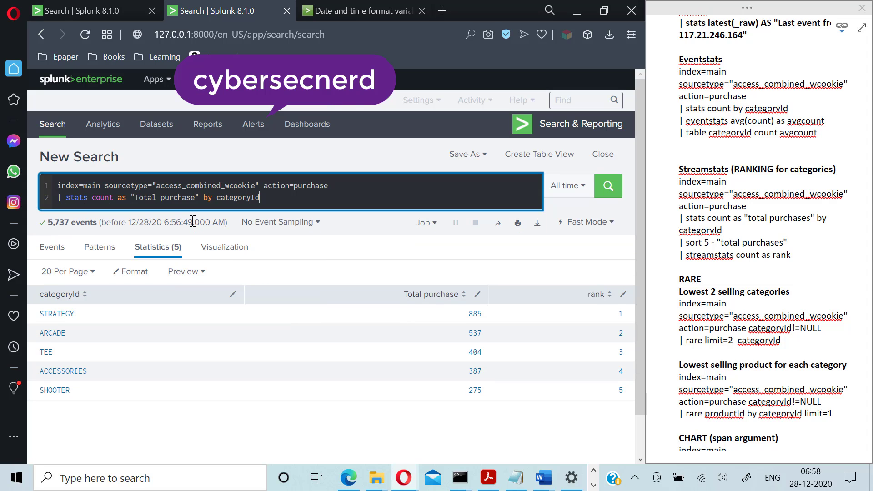
{"action": "key", "text": "shift+Home"}
{"action": "key", "text": "BackSpace"}
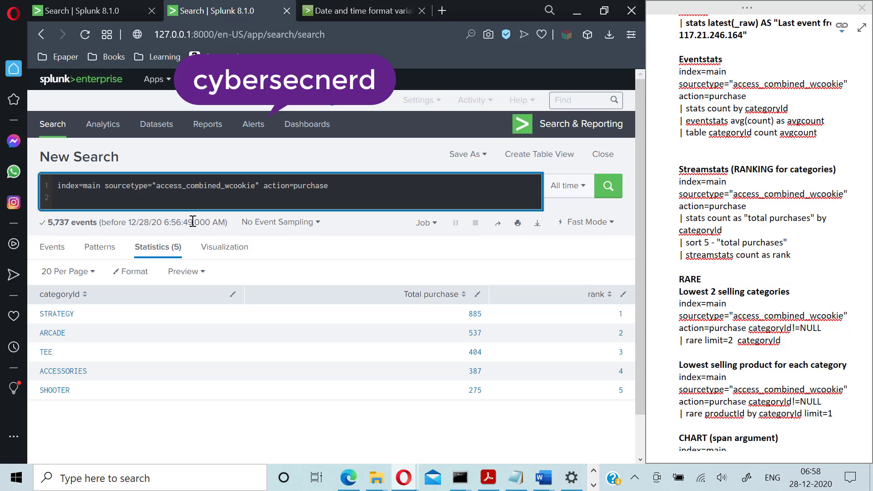
- Run '| rare limit=2 categoryId' to list the two rarest categories, NULL (71) and SPORTS (148)
{"action": "type", "text": "| "}
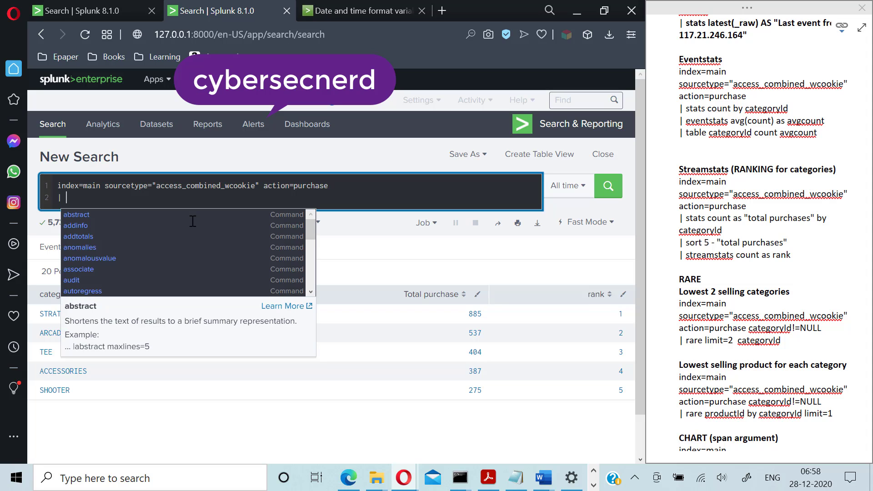
{"action": "type", "text": "rare"}
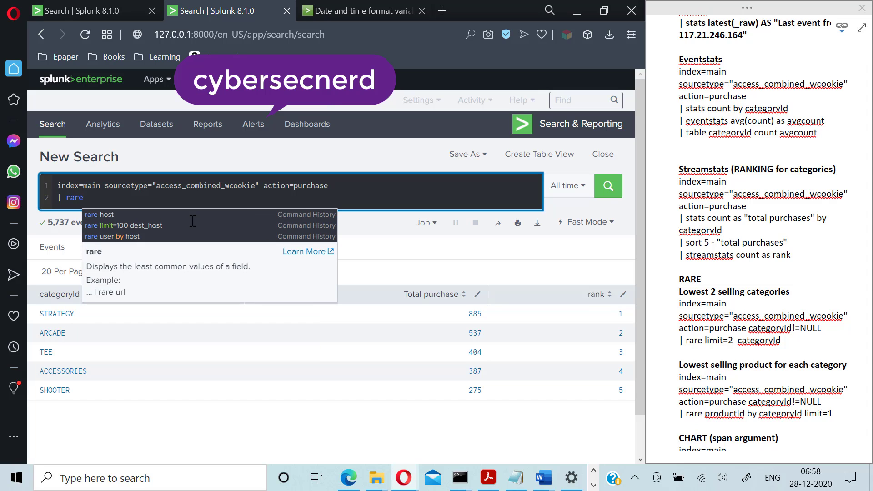
{"action": "type", "text": " limit=2 "}
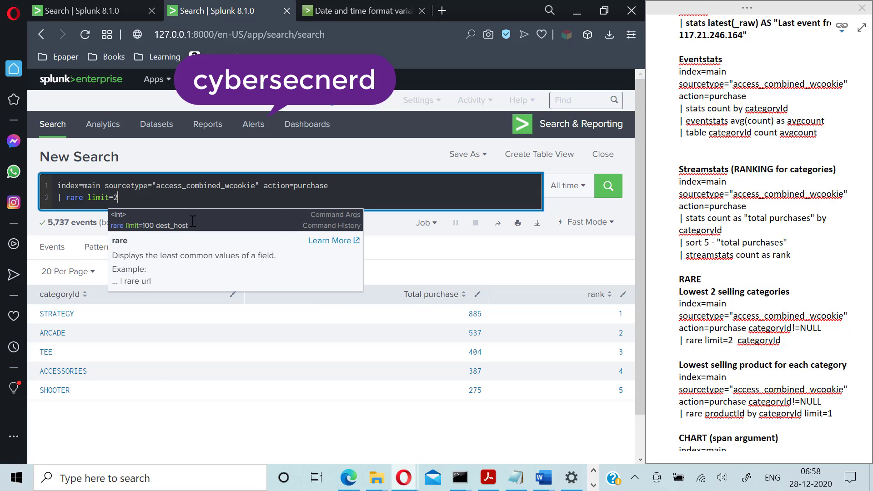
{"action": "type", "text": "categoryId"}
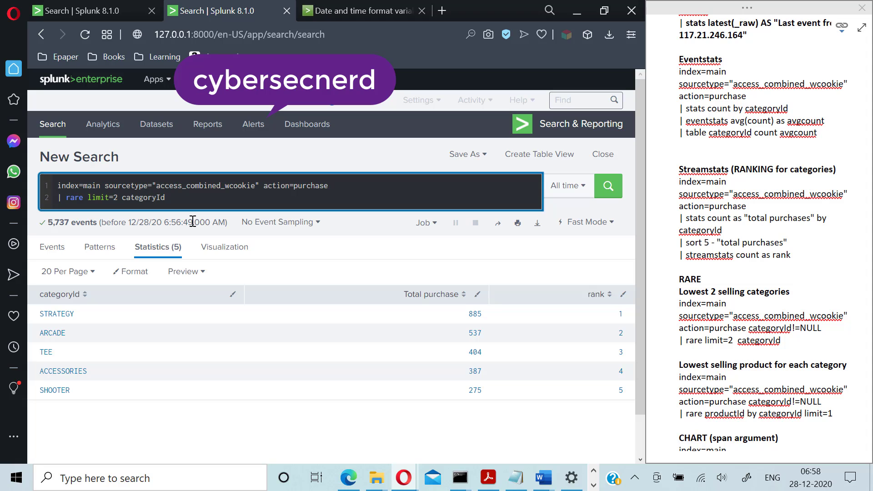
{"action": "key", "text": "Return"}
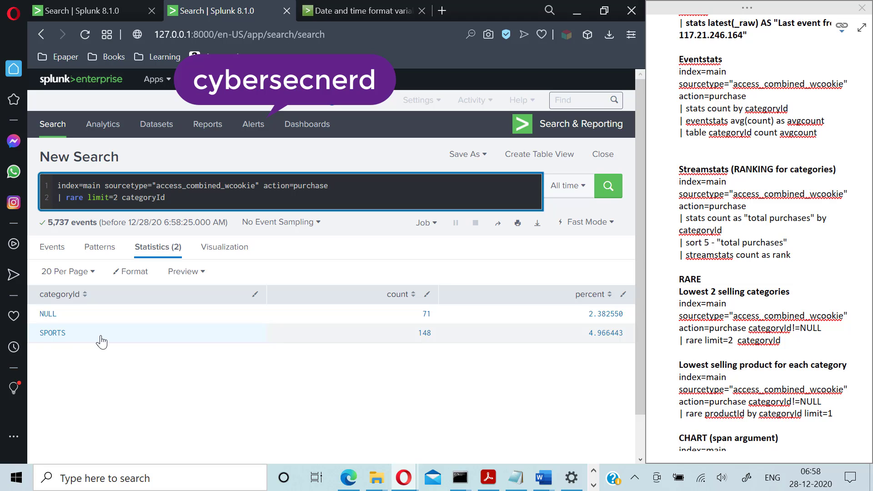
- Add a NOT NULL filter to the base search line and run it
{"action": "left_click", "coordinate": [344, 186]}
{"action": "type", "text": "NOT NULL"}
{"action": "key", "text": "Return"}
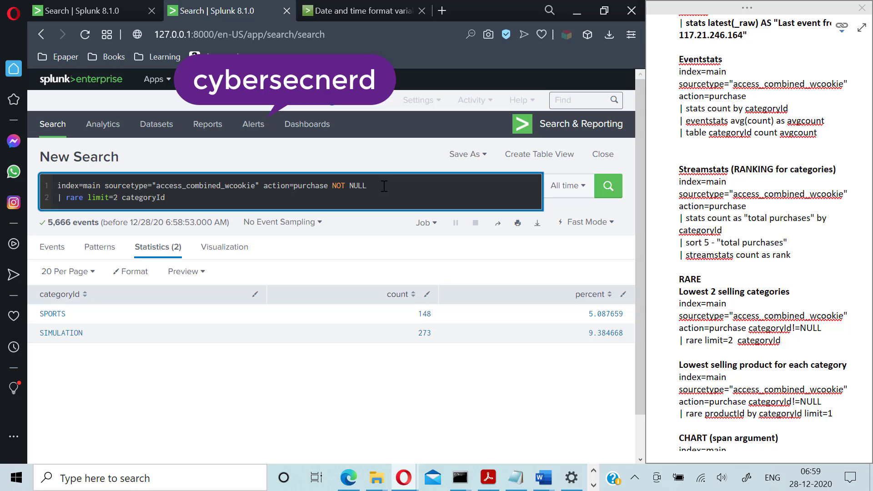
- Replace NOT NULL with categoryId!=NULL and rerun, making SPORTS and SIMULATION the rarest
{"action": "key", "text": "BackSpace"}
{"action": "key", "text": "BackSpace"}
{"action": "key", "text": "BackSpace"}
{"action": "key", "text": "BackSpace"}
{"action": "key", "text": "BackSpace"}
{"action": "key", "text": "BackSpace"}
{"action": "key", "text": "BackSpace"}
{"action": "key", "text": "BackSpace"}
{"action": "type", "text": "categoryId!=NULL"}
{"action": "key", "text": "Return"}
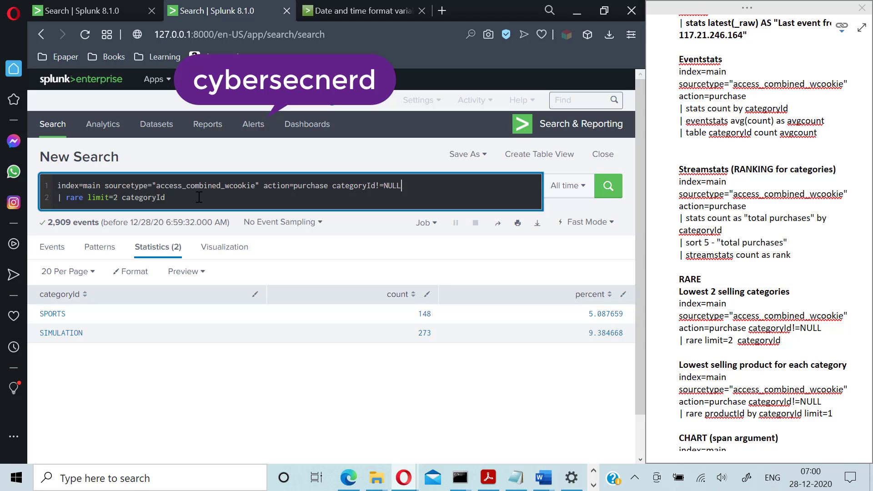
- Rewrite line 2 as '| rare productId by categoryId limit=1' and run it
{"action": "key", "text": "BackSpace"}
{"action": "key", "text": "BackSpace"}
{"action": "key", "text": "BackSpace"}
{"action": "key", "text": "BackSpace"}
{"action": "key", "text": "BackSpace"}
{"action": "key", "text": "BackSpace"}
{"action": "key", "text": "BackSpace"}
{"action": "key", "text": "BackSpace"}
{"action": "key", "text": "BackSpace"}
{"action": "key", "text": "BackSpace"}
{"action": "key", "text": "BackSpace"}
{"action": "key", "text": "BackSpace"}
{"action": "key", "text": "BackSpace"}
{"action": "key", "text": "BackSpace"}
{"action": "key", "text": "BackSpace"}
{"action": "key", "text": "BackSpace"}
{"action": "key", "text": "BackSpace"}
{"action": "key", "text": "BackSpace"}
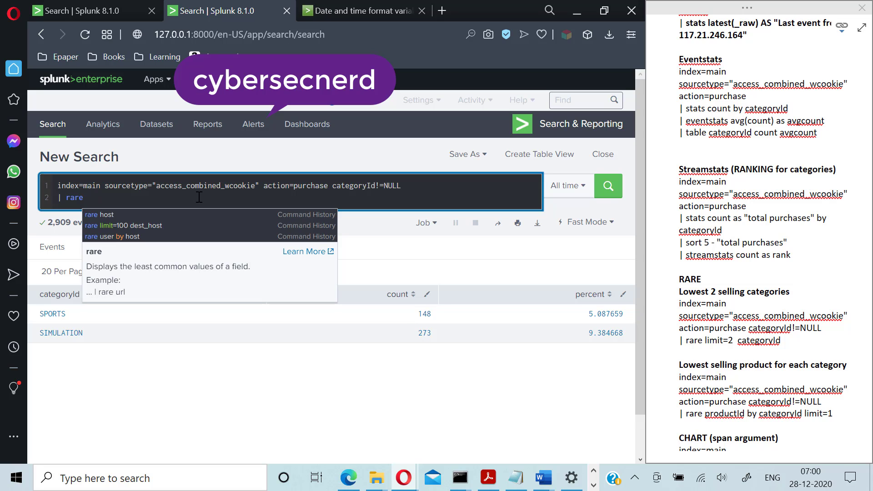
{"action": "type", "text": "pro"}
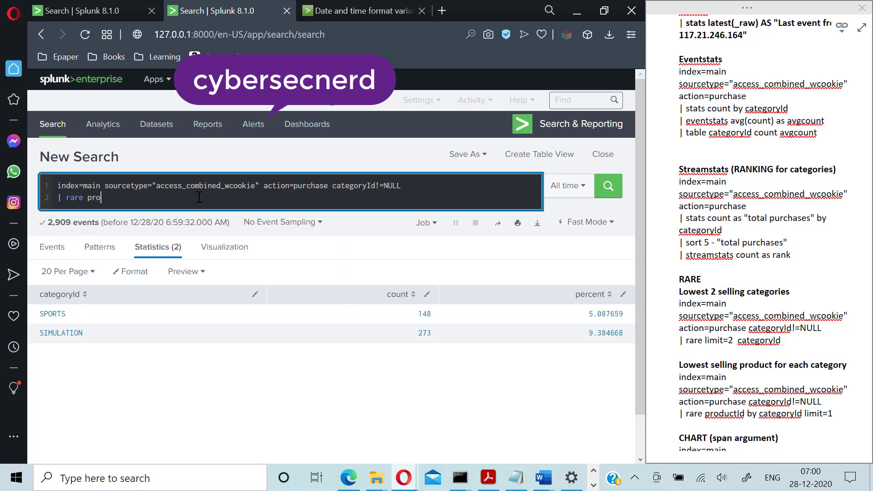
{"action": "type", "text": "ductI"}
{"action": "type", "text": "d"}
{"action": "type", "text": "vy"}
{"action": "key", "text": "BackSpace"}
{"action": "key", "text": "BackSpace"}
{"action": "key", "text": "BackSpace"}
{"action": "type", "text": "by categoryId limit"}
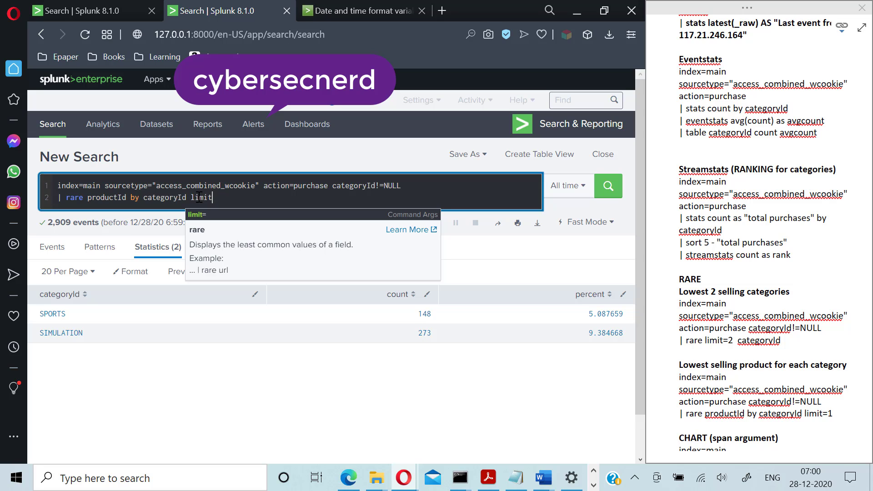
{"action": "type", "text": "=2"}
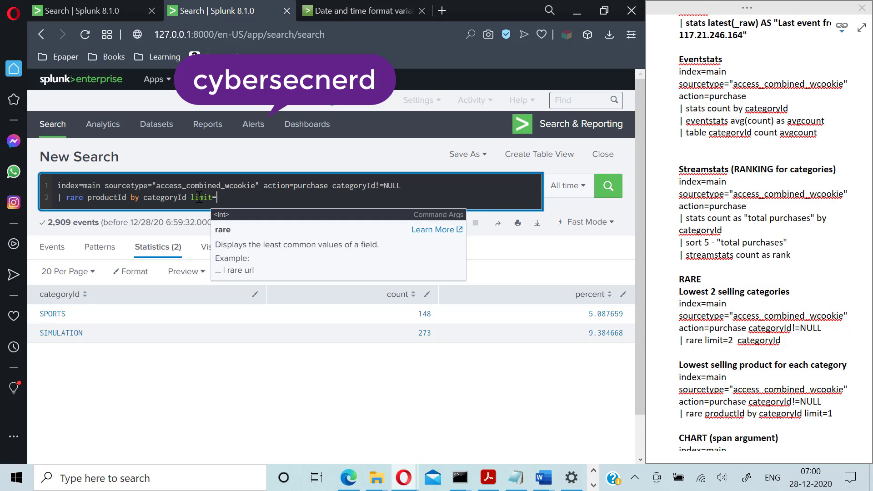
{"action": "key", "text": "BackSpace"}
{"action": "type", "text": "1"}
{"action": "key", "text": "Return"}
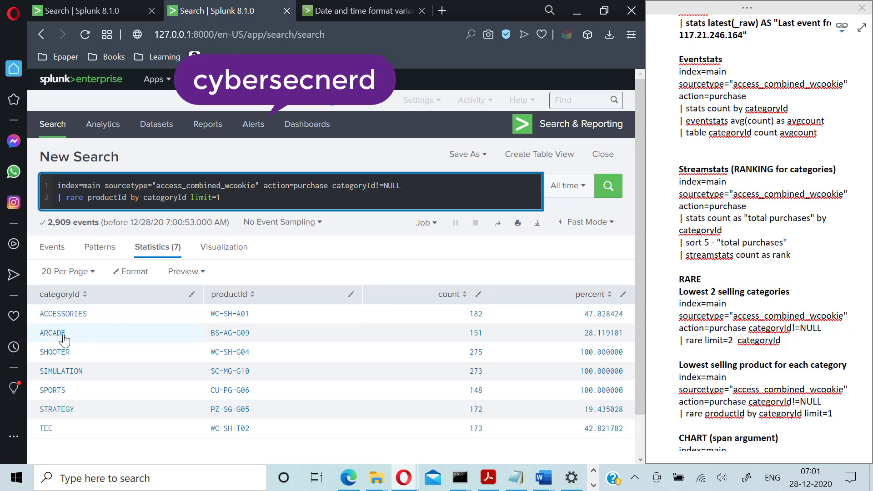
- Change the rare limit to 2 and rerun, listing two rarest products per category
{"action": "key", "text": "BackSpace"}
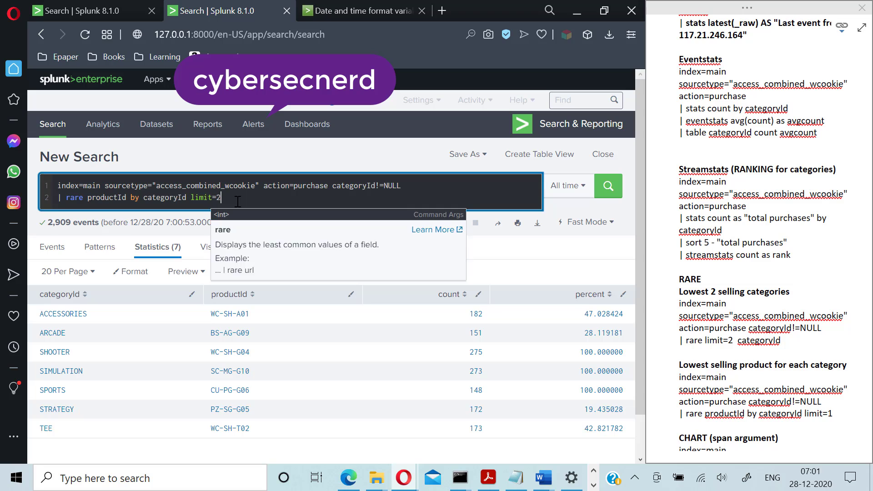
{"action": "type", "text": "2"}
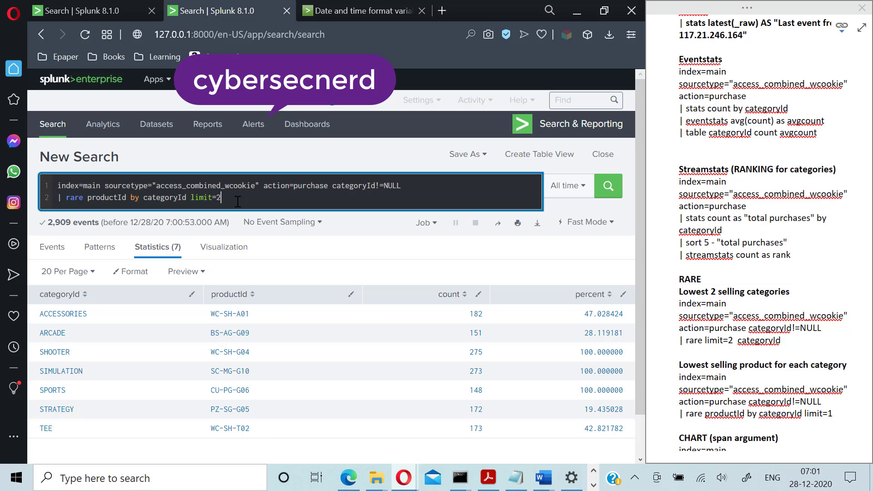
{"action": "key", "text": "Return"}
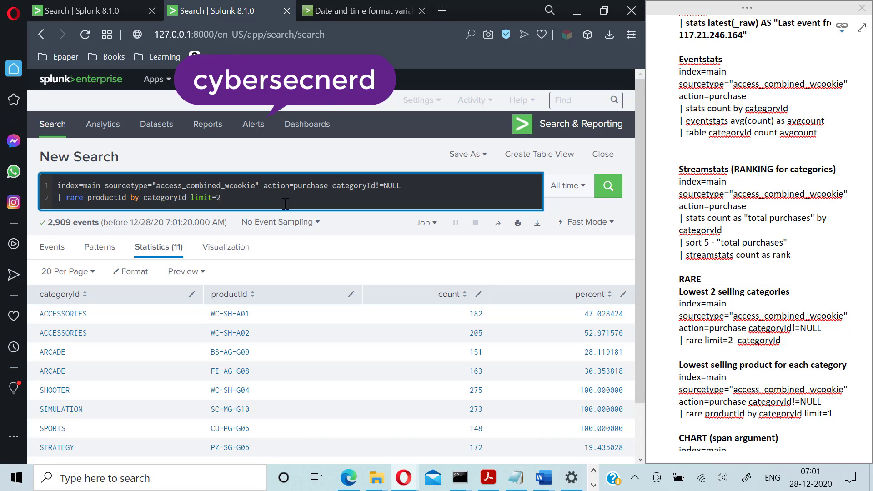
- Delete the rare command line and review the chart example in the notes
{"action": "key", "text": "shift+Home"}
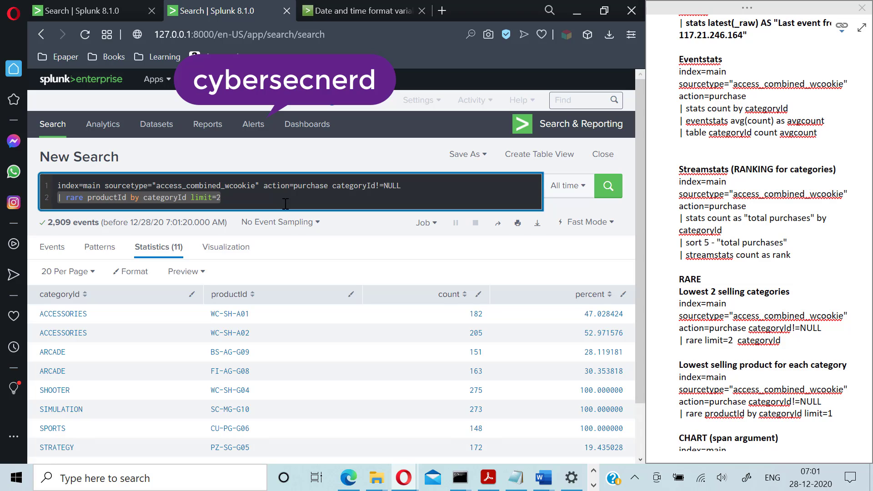
{"action": "key", "text": "BackSpace"}
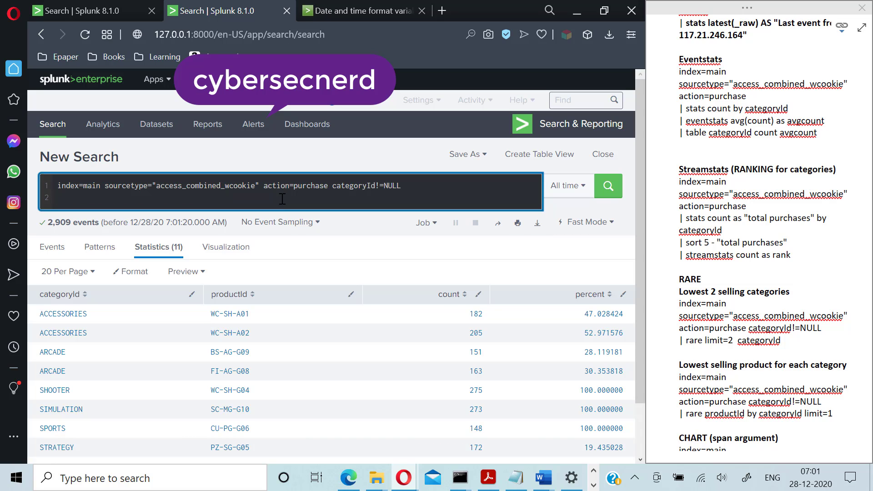
{"action": "left_click", "coordinate": [745, 300]}
{"action": "scroll", "coordinate": [750, 318], "scroll_direction": "down", "scroll_amount": 3}
{"action": "scroll", "coordinate": [753, 327], "scroll_direction": "down", "scroll_amount": 1}
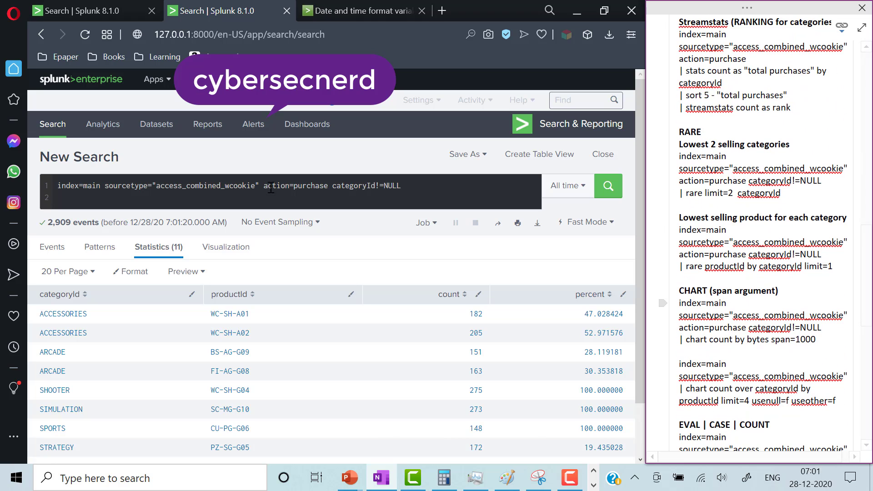
{"action": "left_click", "coordinate": [383, 194]}
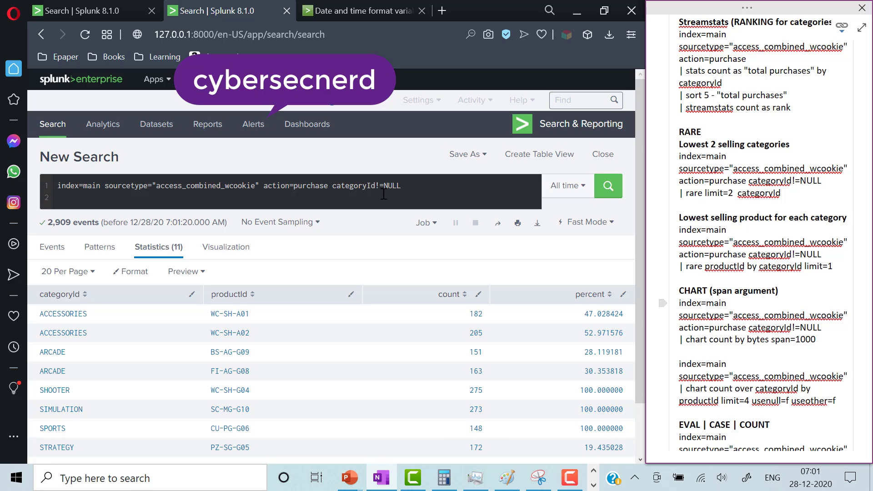
{"action": "left_click", "coordinate": [412, 187]}
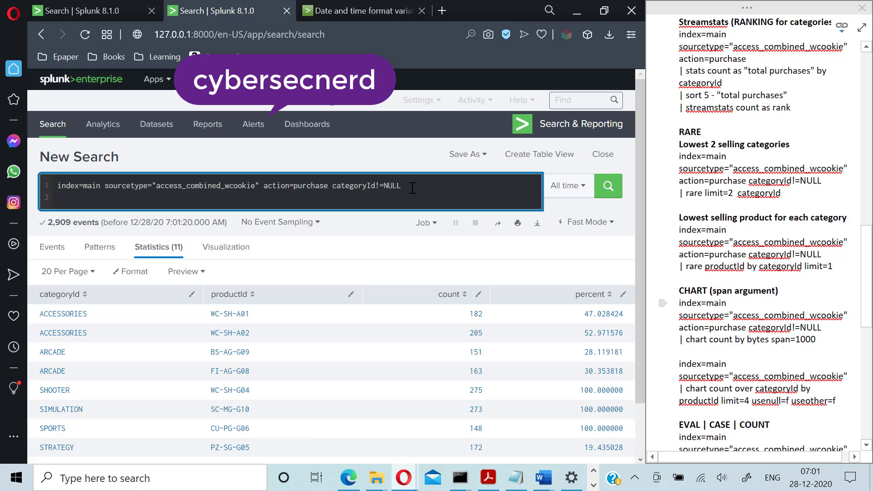
- Add '| chart count by bytes span=1000' on a new line and run it
{"action": "key", "text": "shift+Return"}
{"action": "type", "text": "| "}
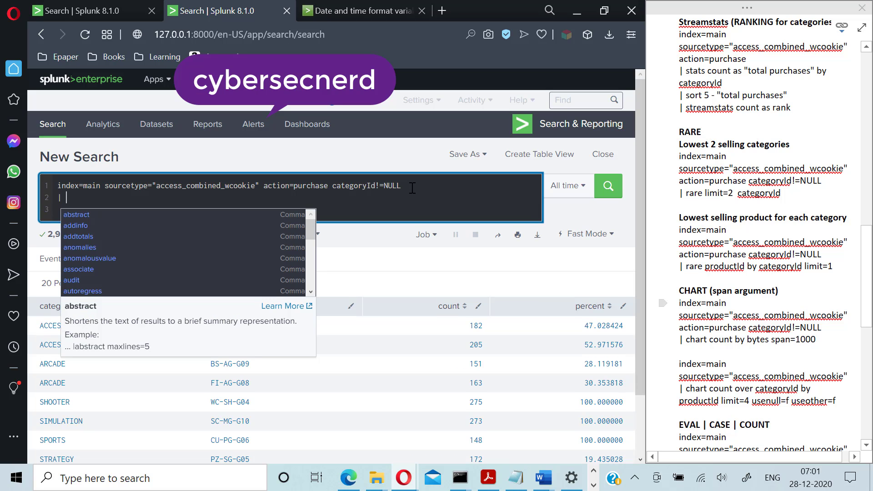
{"action": "type", "text": "chart count "}
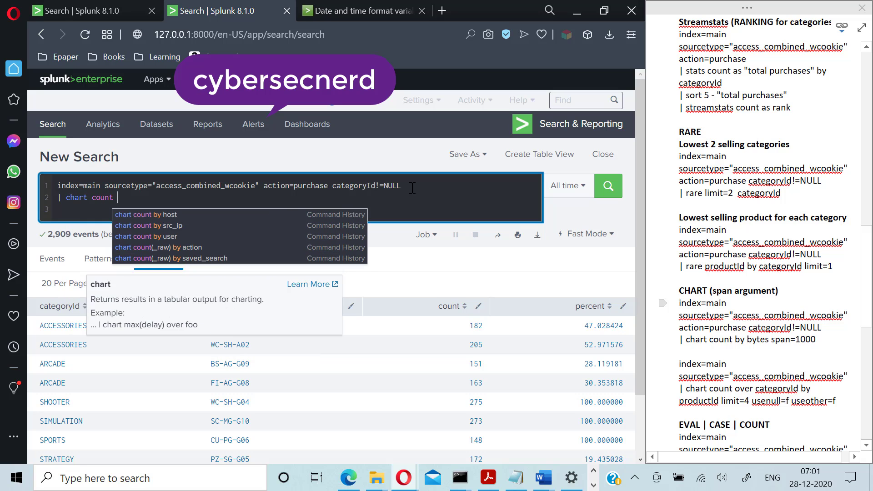
{"action": "type", "text": "b"}
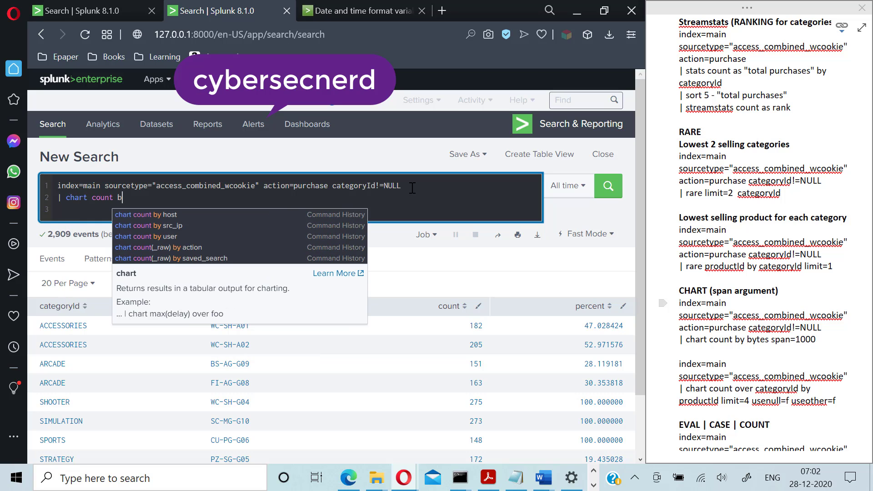
{"action": "type", "text": "y bytes "}
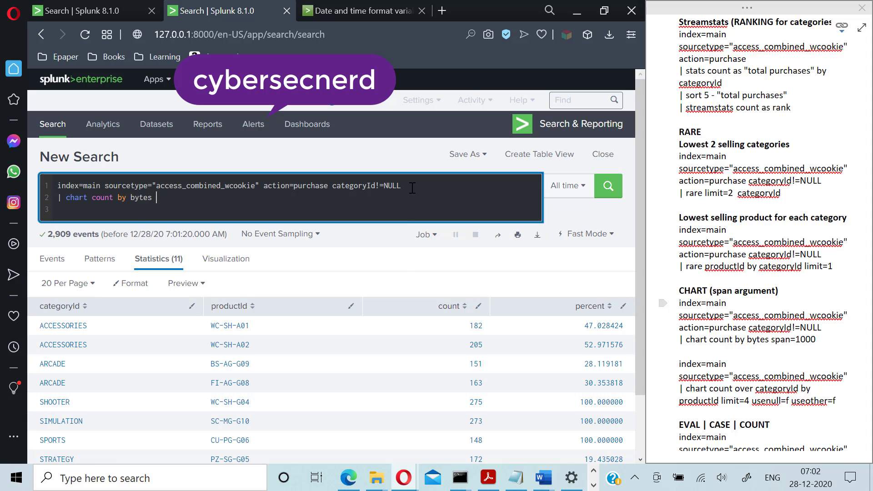
{"action": "type", "text": "span"}
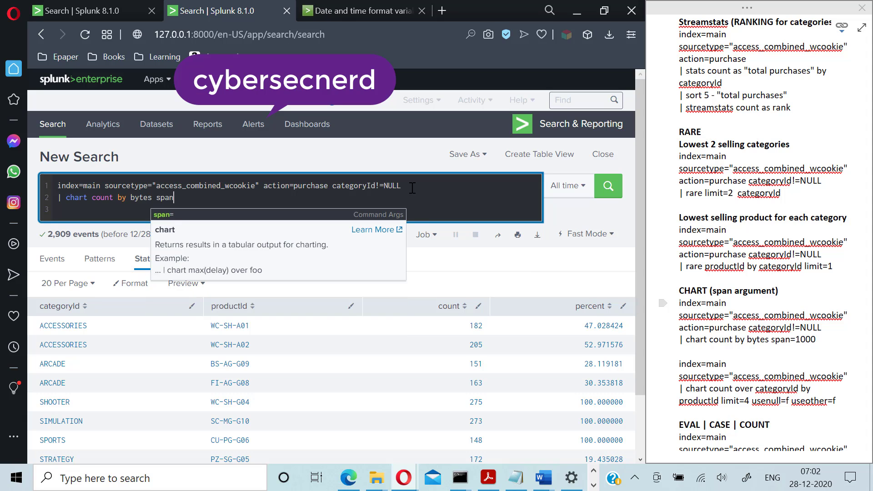
{"action": "type", "text": "=1"}
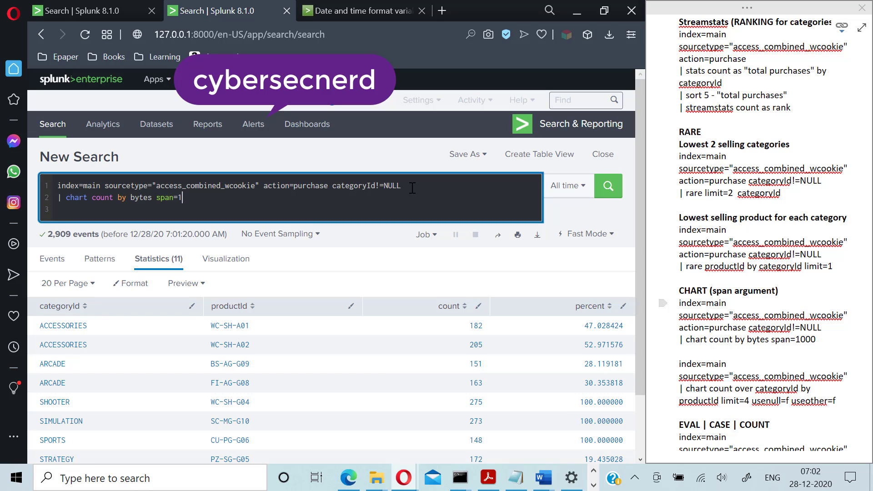
{"action": "type", "text": "000"}
{"action": "key", "text": "Return"}
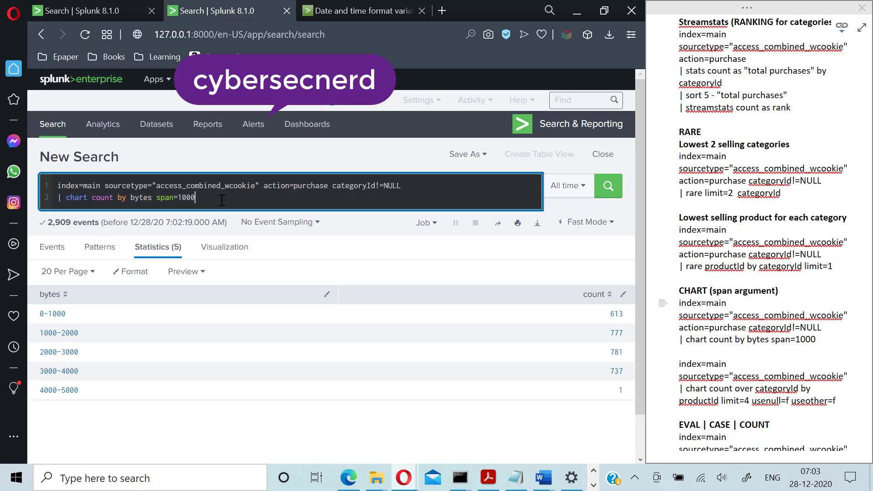
- Trim the chart line back to '| chart count', removing 'by bytes span=1000'
{"action": "key", "text": "alt+Tab"}
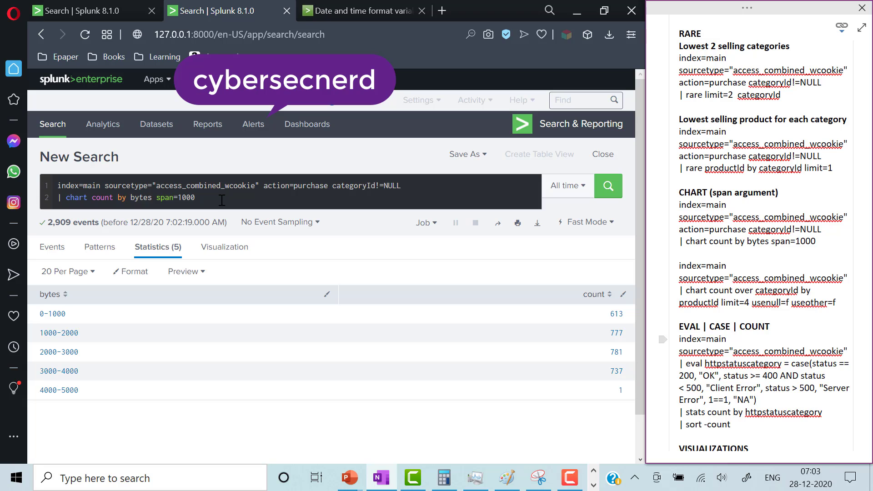
{"action": "key", "text": "alt+Tab"}
{"action": "key", "text": "BackSpace"}
{"action": "key", "text": "BackSpace"}
{"action": "key", "text": "BackSpace"}
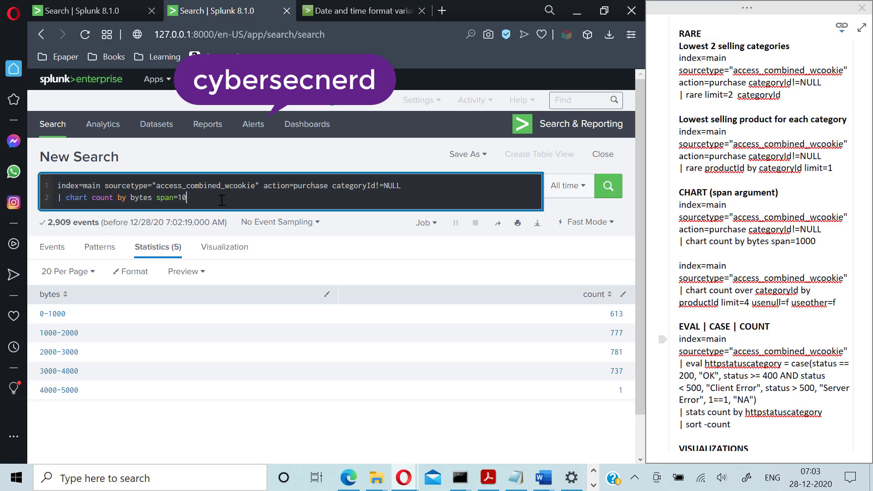
{"action": "key", "text": "BackSpace"}
{"action": "key", "text": "BackSpace"}
{"action": "key", "text": "BackSpace"}
{"action": "key", "text": "BackSpace"}
{"action": "key", "text": "BackSpace"}
{"action": "key", "text": "BackSpace"}
{"action": "key", "text": "BackSpace"}
{"action": "key", "text": "BackSpace"}
{"action": "key", "text": "BackSpace"}
{"action": "key", "text": "BackSpace"}
{"action": "key", "text": "BackSpace"}
{"action": "key", "text": "BackSpace"}
{"action": "key", "text": "BackSpace"}
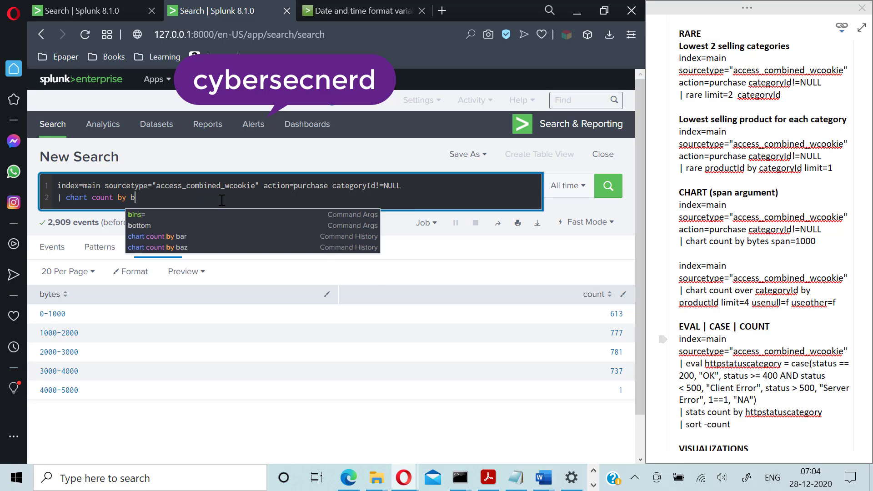
{"action": "key", "text": "BackSpace"}
{"action": "key", "text": "BackSpace"}
{"action": "key", "text": "BackSpace"}
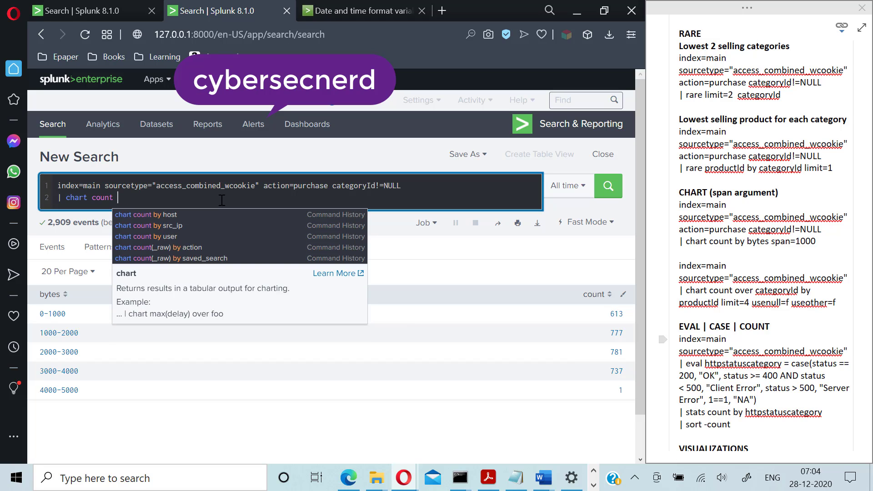
- Run '| chart count over categoryId by productId', correcting the categoryId spelling
{"action": "type", "text": "over "}
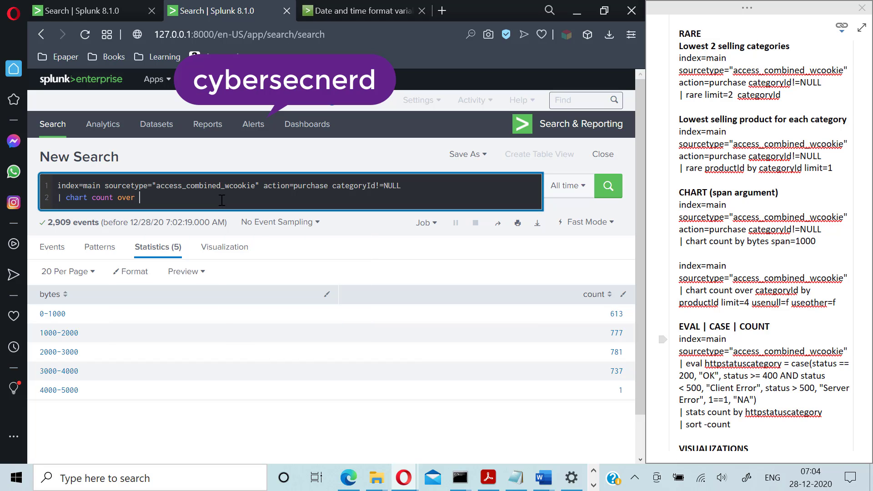
{"action": "type", "text": "categor"}
{"action": "type", "text": "Id"}
{"action": "key", "text": "BackSpace"}
{"action": "key", "text": "BackSpace"}
{"action": "key", "text": "BackSpace"}
{"action": "type", "text": "ryId by product I"}
{"action": "key", "text": "Return"}
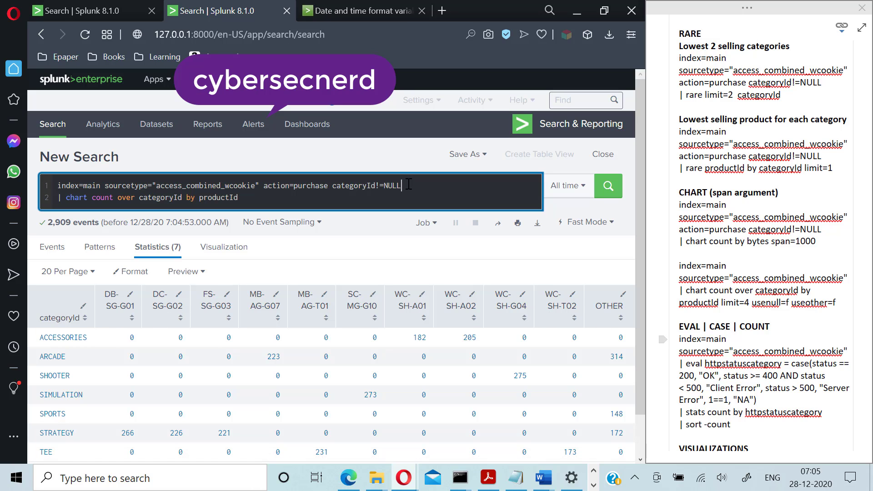
- Remove the categoryId!=NULL filter from the base search and rerun
{"action": "key", "text": "BackSpace"}
{"action": "key", "text": "BackSpace"}
{"action": "key", "text": "BackSpace"}
{"action": "key", "text": "BackSpace"}
{"action": "key", "text": "BackSpace"}
{"action": "key", "text": "BackSpace"}
{"action": "key", "text": "BackSpace"}
{"action": "key", "text": "BackSpace"}
{"action": "key", "text": "BackSpace"}
{"action": "key", "text": "BackSpace"}
{"action": "key", "text": "BackSpace"}
{"action": "key", "text": "BackSpace"}
{"action": "key", "text": "BackSpace"}
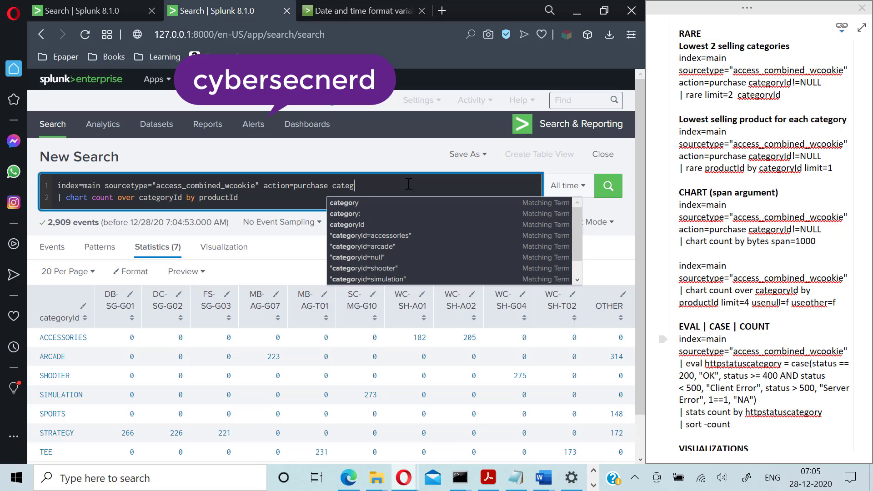
{"action": "key", "text": "BackSpace"}
{"action": "key", "text": "BackSpace"}
{"action": "key", "text": "BackSpace"}
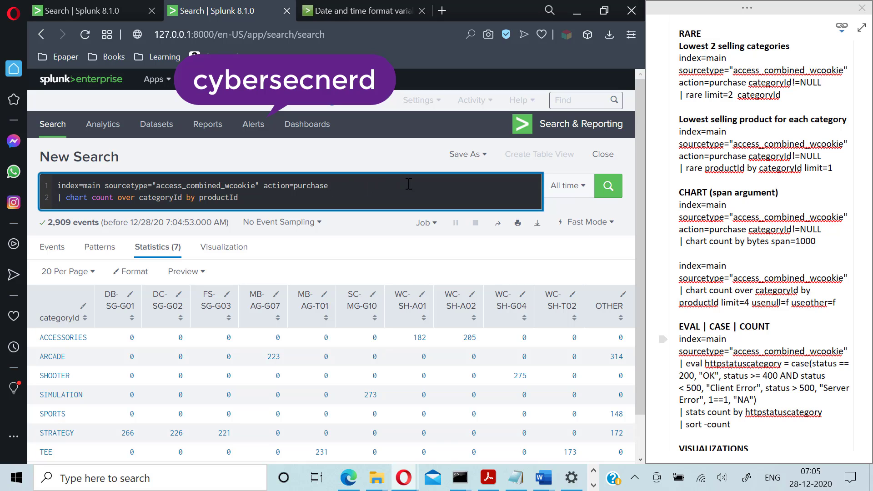
{"action": "key", "text": "Return"}
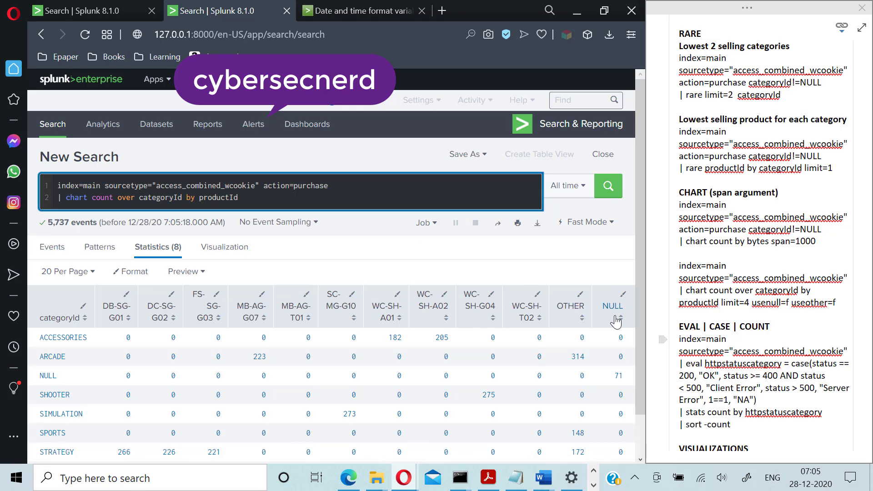
- Append useother=f and usenull=f to the chart command, rerunning after each
{"action": "left_click", "coordinate": [259, 199]}
{"action": "type", "text": "useoth"}
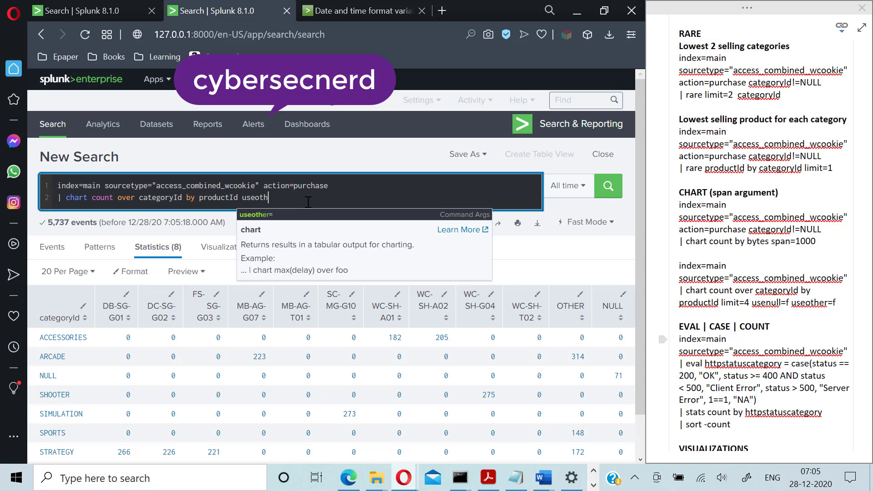
{"action": "type", "text": "er=f"}
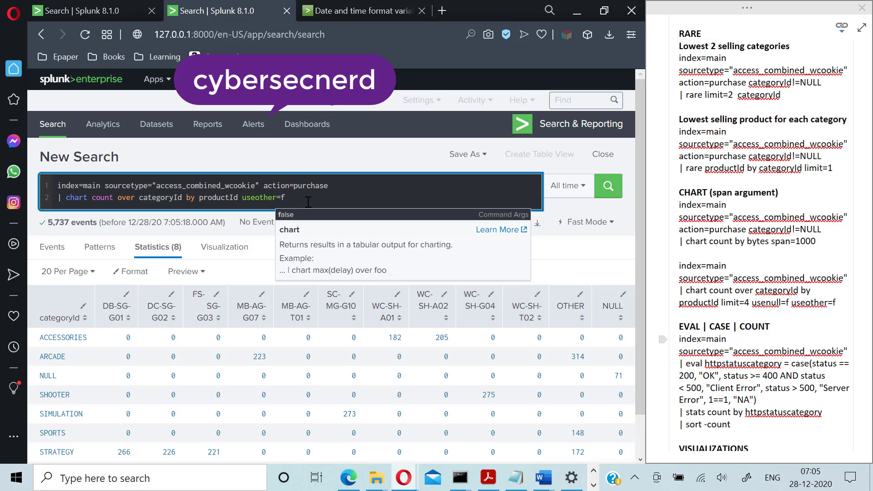
{"action": "key", "text": "Return"}
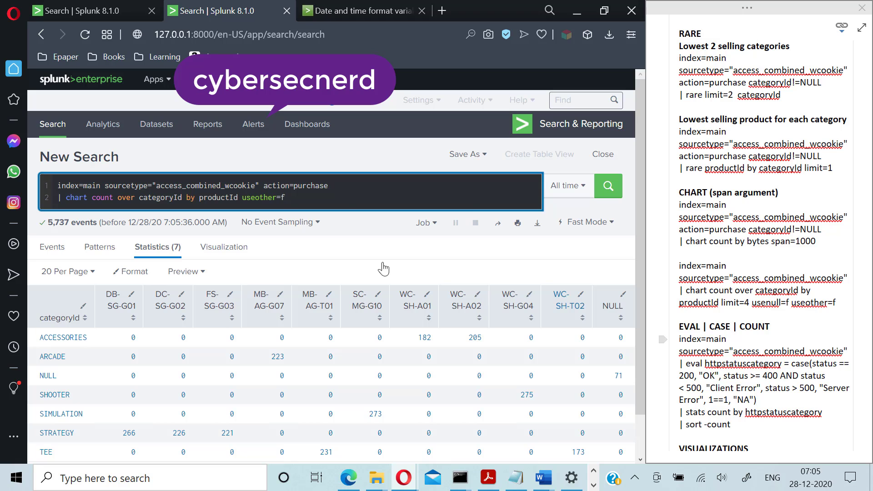
{"action": "type", "text": "use"}
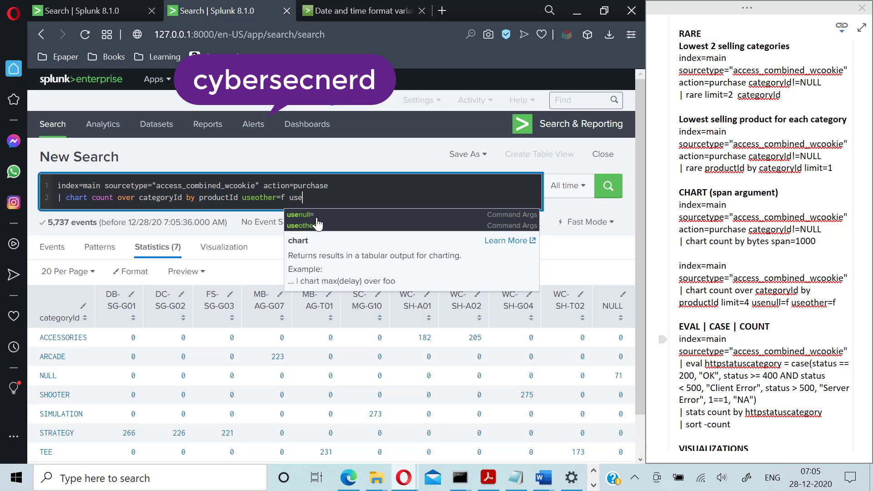
{"action": "type", "text": "null=f"}
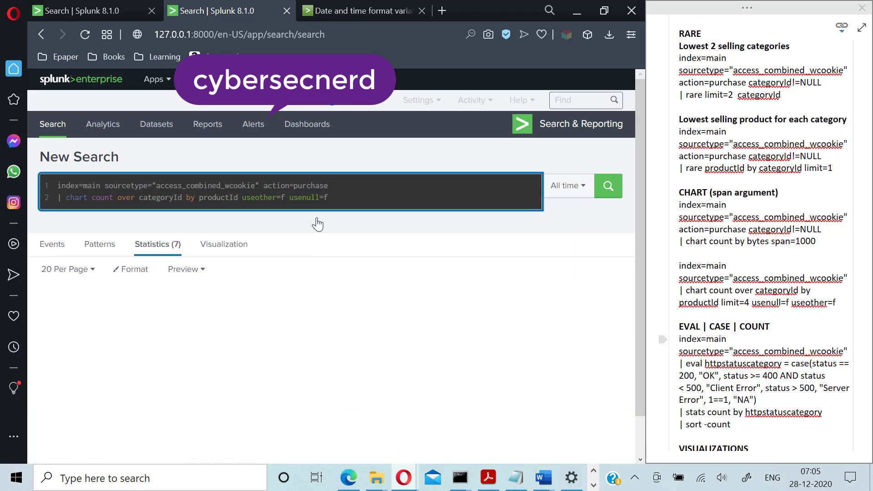
{"action": "key", "text": "Return"}
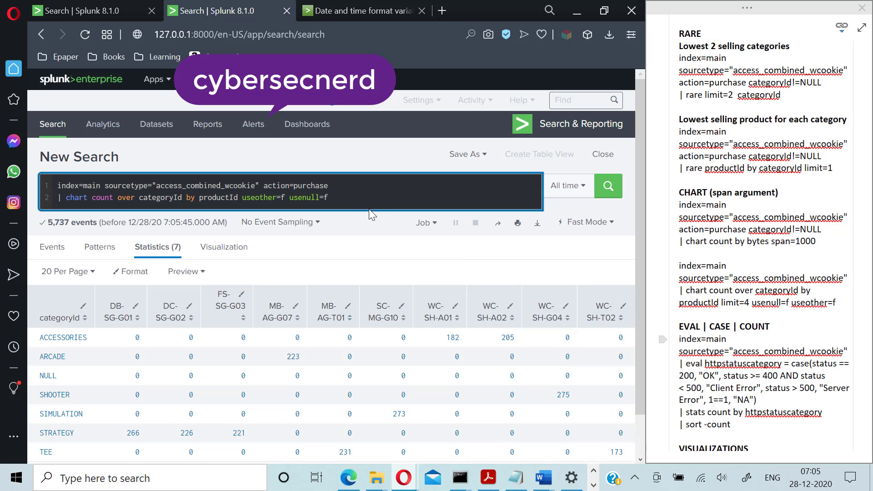
- Add limit=4 to the chart command and rerun, leaving four product columns
{"action": "type", "text": "limit=4"}
{"action": "key", "text": "Return"}
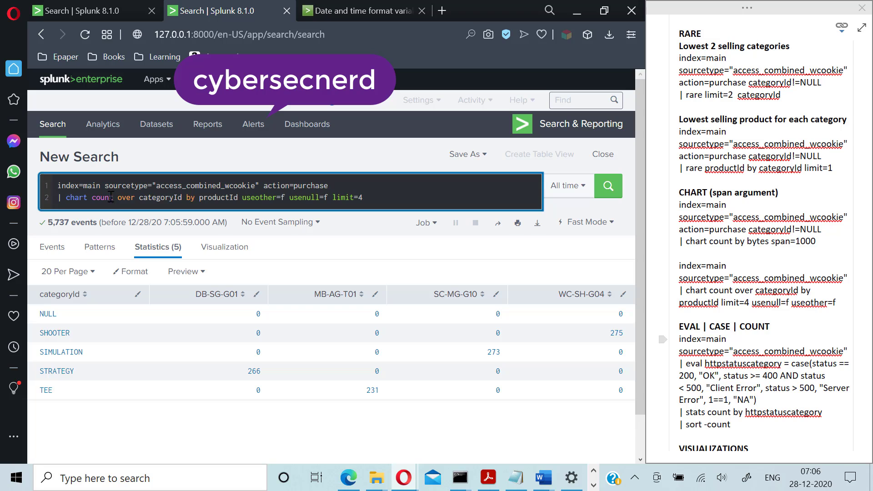
- Change 'over categoryId by productId' to 'by categoryId productId' and rerun the chart
{"action": "left_click", "coordinate": [136, 199]}
{"action": "key", "text": "BackSpace"}
{"action": "key", "text": "BackSpace"}
{"action": "key", "text": "BackSpace"}
{"action": "key", "text": "BackSpace"}
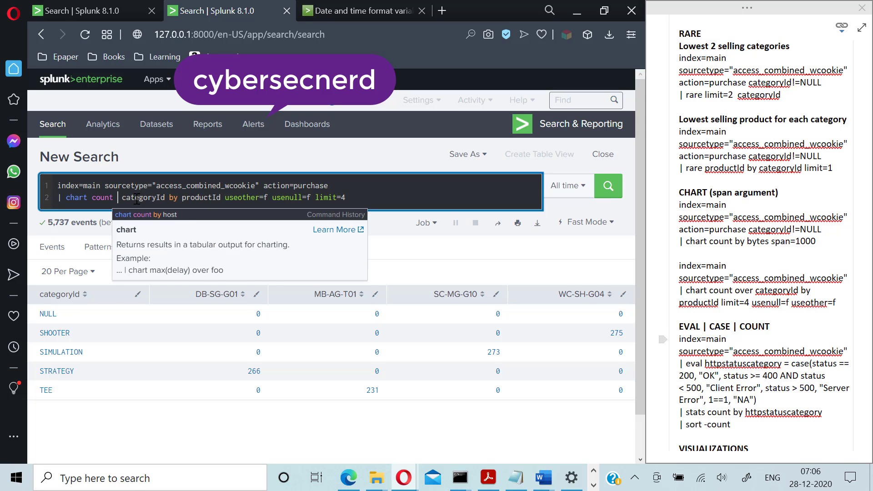
{"action": "type", "text": "by"}
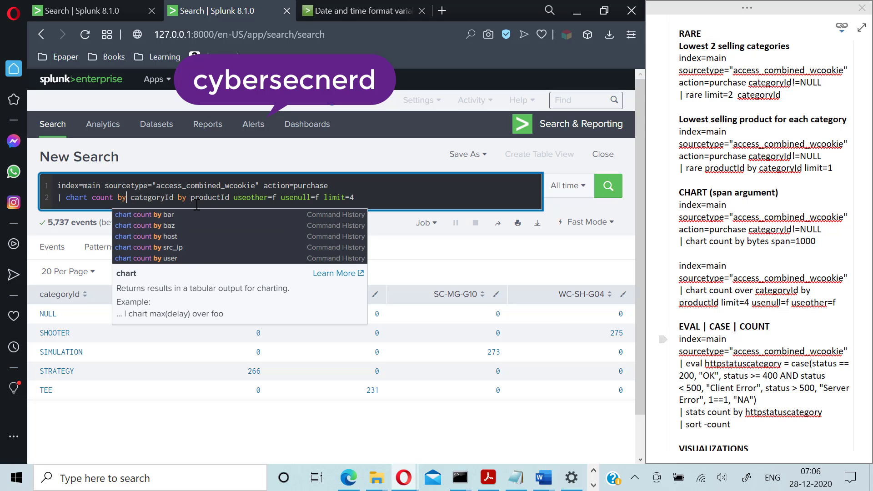
{"action": "double_click", "coordinate": [182, 197]}
{"action": "key", "text": "Delete"}
{"action": "key", "text": "Delete"}
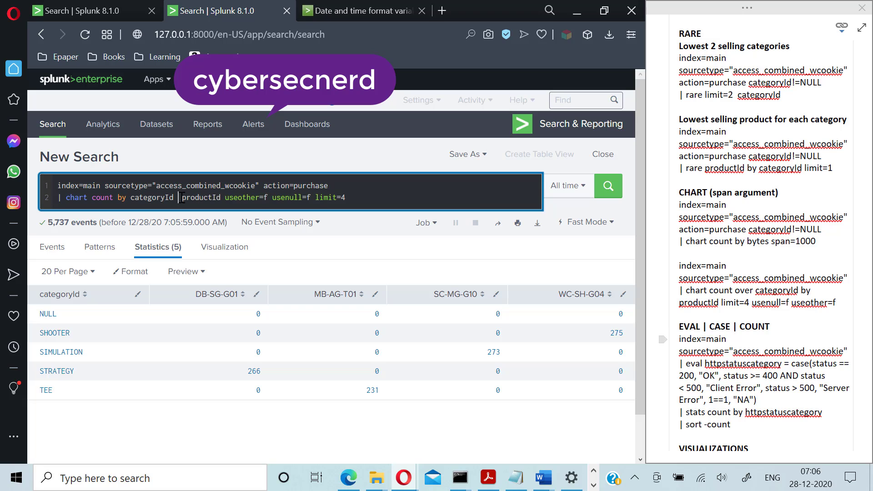
{"action": "key", "text": "Return"}
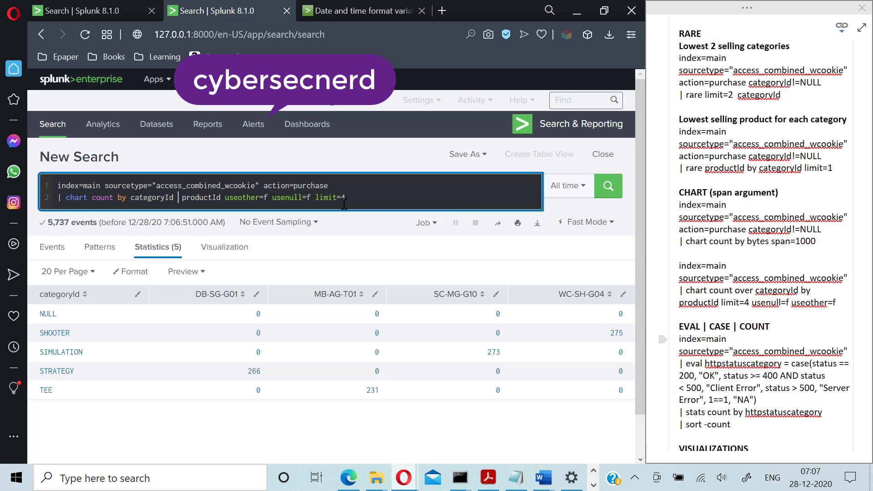
- Remove the useother, usenull and limit options and the action=purchase filter from the query
{"action": "key", "text": "BackSpace"}
{"action": "key", "text": "BackSpace"}
{"action": "key", "text": "BackSpace"}
{"action": "key", "text": "BackSpace"}
{"action": "key", "text": "BackSpace"}
{"action": "key", "text": "BackSpace"}
{"action": "key", "text": "BackSpace"}
{"action": "key", "text": "BackSpace"}
{"action": "key", "text": "BackSpace"}
{"action": "key", "text": "BackSpace"}
{"action": "key", "text": "BackSpace"}
{"action": "key", "text": "BackSpace"}
{"action": "key", "text": "BackSpace"}
{"action": "key", "text": "BackSpace"}
{"action": "key", "text": "BackSpace"}
{"action": "key", "text": "BackSpace"}
{"action": "key", "text": "BackSpace"}
{"action": "key", "text": "BackSpace"}
{"action": "key", "text": "BackSpace"}
{"action": "key", "text": "BackSpace"}
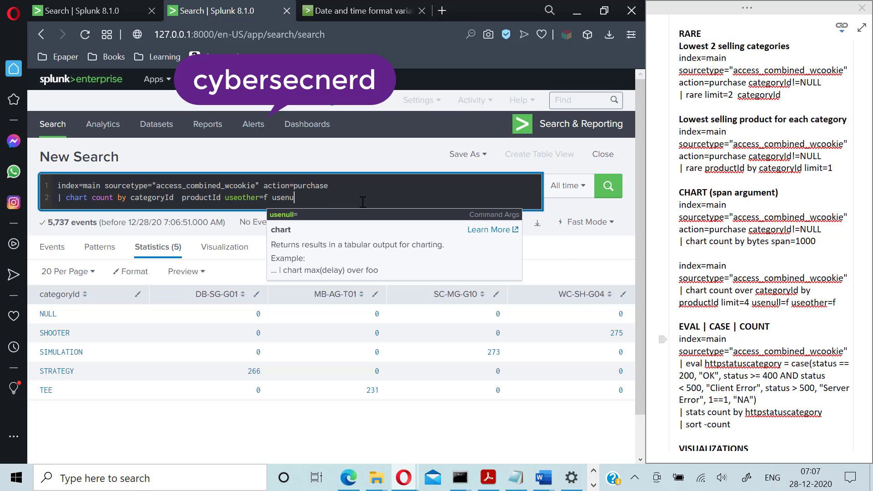
{"action": "key", "text": "BackSpace"}
{"action": "key", "text": "BackSpace"}
{"action": "key", "text": "BackSpace"}
{"action": "key", "text": "BackSpace"}
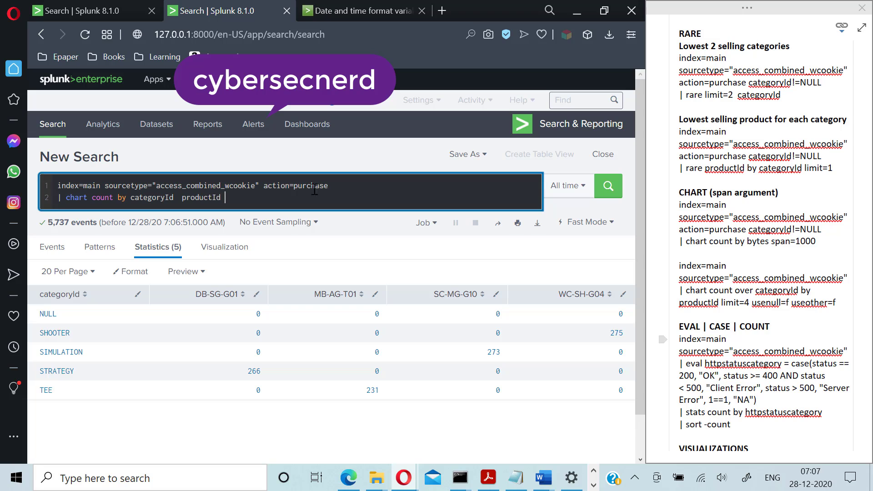
{"action": "left_click_drag", "start_coordinate": [267, 188], "coordinate": [340, 187]}
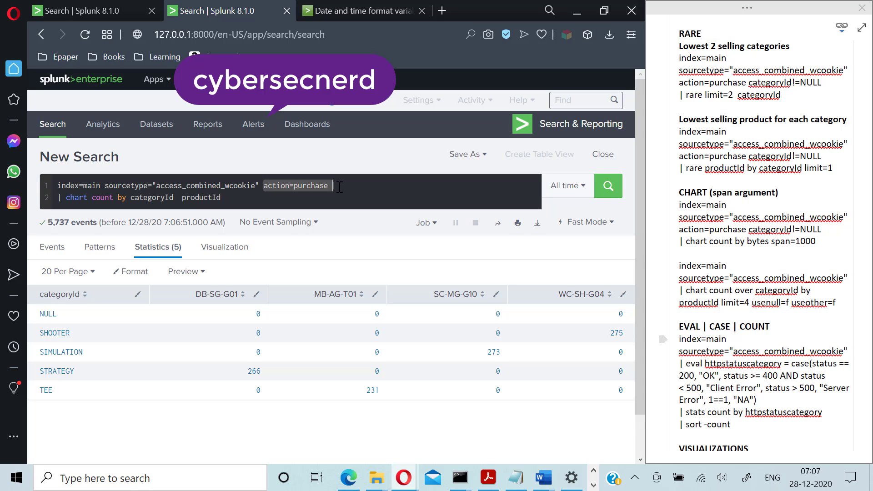
{"action": "key", "text": "BackSpace"}
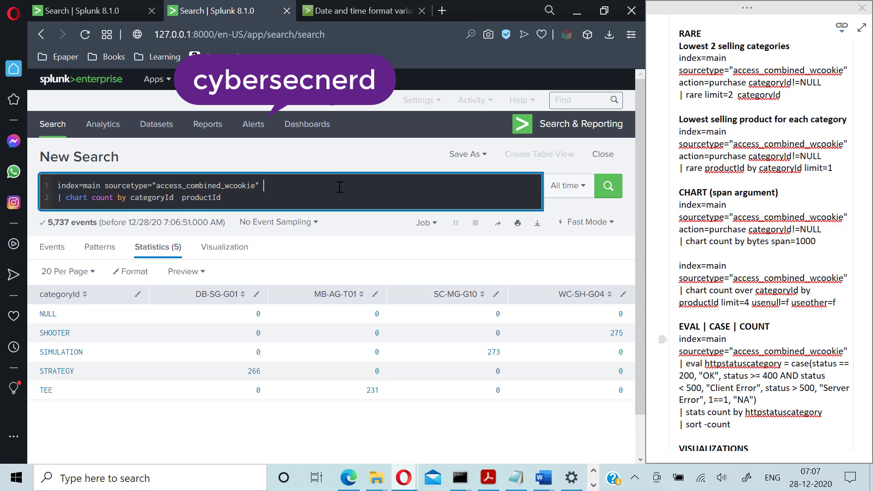
- Change chart to stats, add action to the grouping fields, and run the search
{"action": "double_click", "coordinate": [75, 197]}
{"action": "type", "text": "stats"}
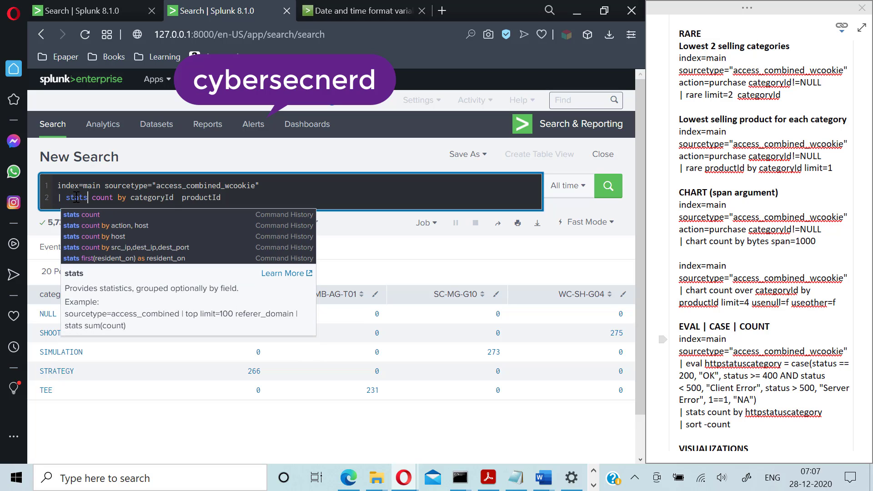
{"action": "left_click", "coordinate": [236, 198]}
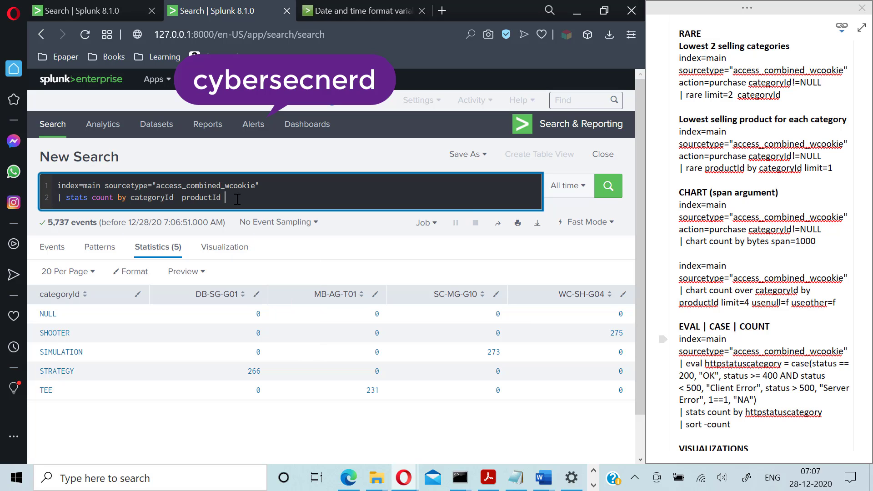
{"action": "type", "text": "action"}
{"action": "key", "text": "Return"}
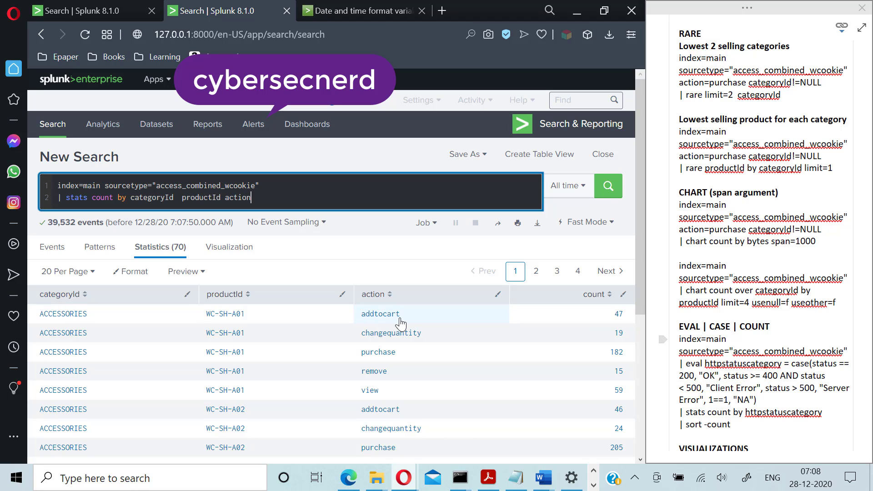
- Replace stats with chart and run it, then trim the rejected action field and grouping fields
{"action": "double_click", "coordinate": [76, 199]}
{"action": "type", "text": "count"}
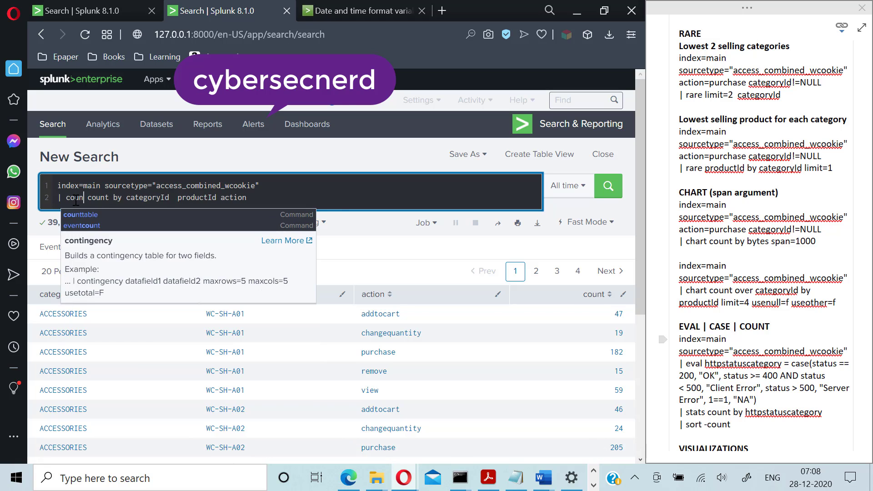
{"action": "key", "text": "BackSpace"}
{"action": "key", "text": "BackSpace"}
{"action": "key", "text": "BackSpace"}
{"action": "key", "text": "BackSpace"}
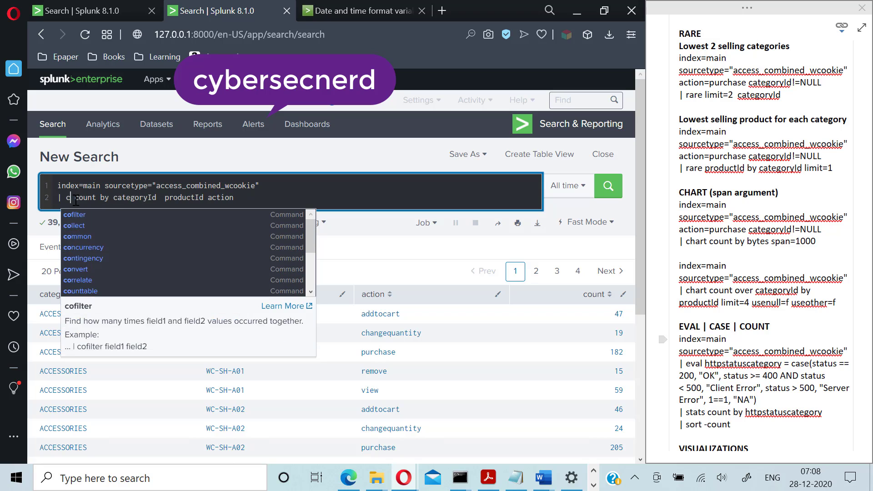
{"action": "type", "text": "hart"}
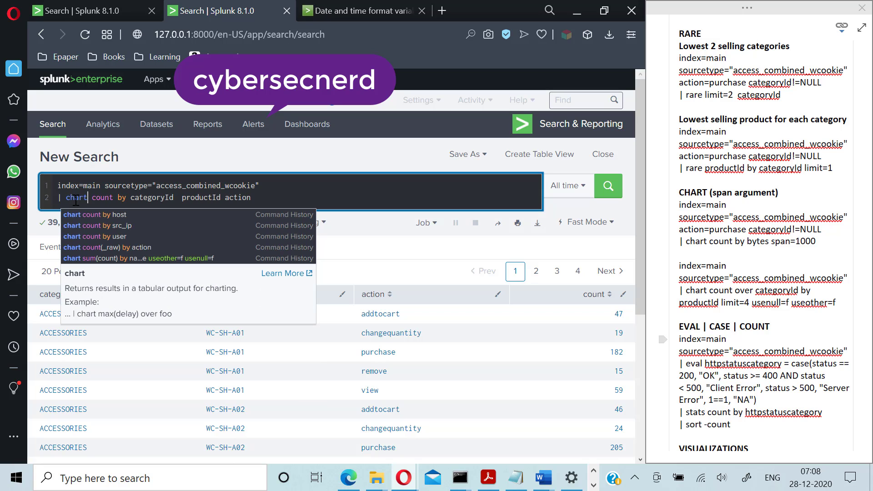
{"action": "key", "text": "Return"}
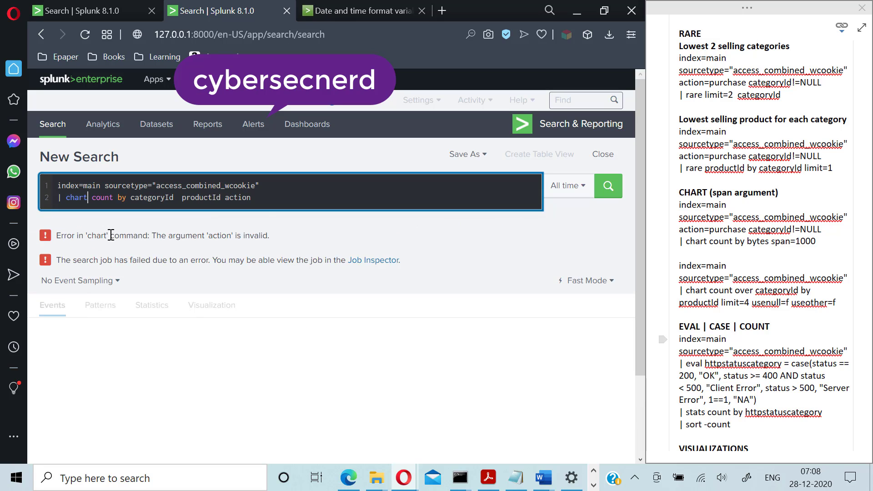
{"action": "key", "text": "BackSpace"}
{"action": "key", "text": "BackSpace"}
{"action": "key", "text": "BackSpace"}
{"action": "key", "text": "BackSpace"}
{"action": "key", "text": "BackSpace"}
{"action": "key", "text": "BackSpace"}
{"action": "key", "text": "BackSpace"}
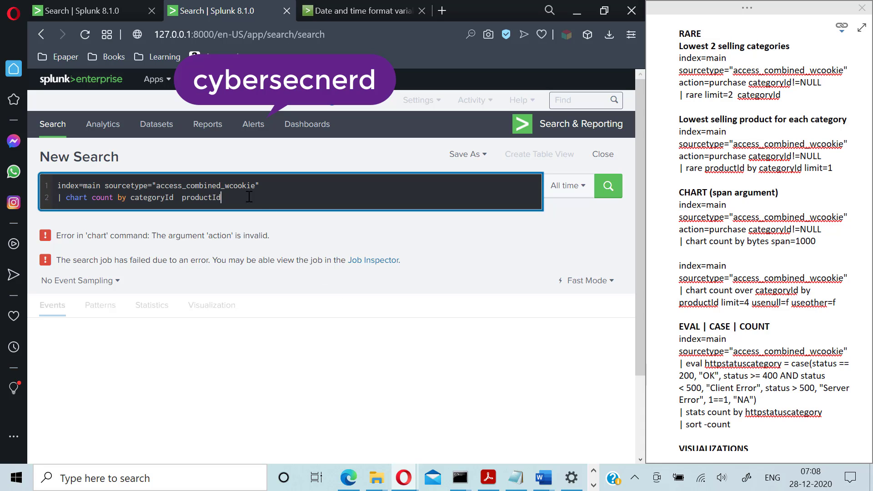
{"action": "key", "text": "BackSpace"}
{"action": "key", "text": "BackSpace"}
{"action": "key", "text": "BackSpace"}
{"action": "key", "text": "BackSpace"}
{"action": "key", "text": "BackSpace"}
{"action": "key", "text": "BackSpace"}
{"action": "key", "text": "BackSpace"}
{"action": "key", "text": "BackSpace"}
{"action": "key", "text": "BackSpace"}
{"action": "key", "text": "BackSpace"}
{"action": "key", "text": "BackSpace"}
{"action": "key", "text": "BackSpace"}
{"action": "key", "text": "BackSpace"}
{"action": "key", "text": "BackSpace"}
{"action": "key", "text": "BackSpace"}
- Delete the failed chart line and start a fresh second line with a pipe
{"action": "key", "text": "shift+Home"}
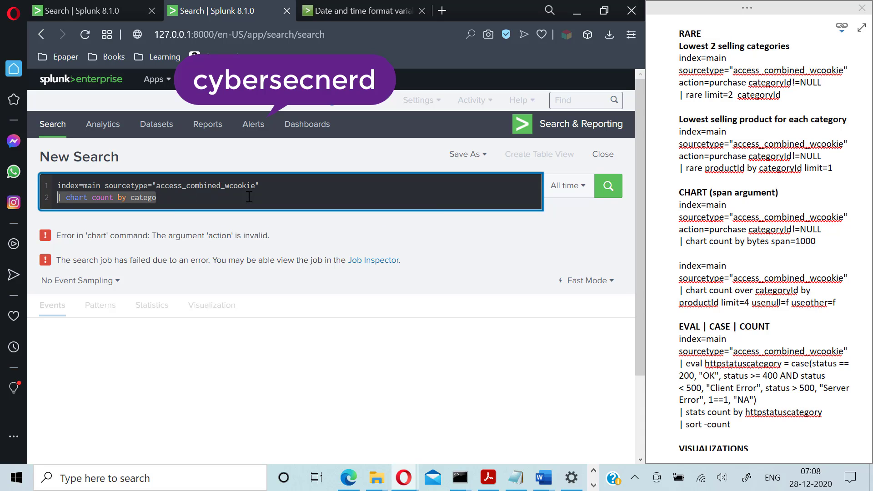
{"action": "key", "text": "BackSpace"}
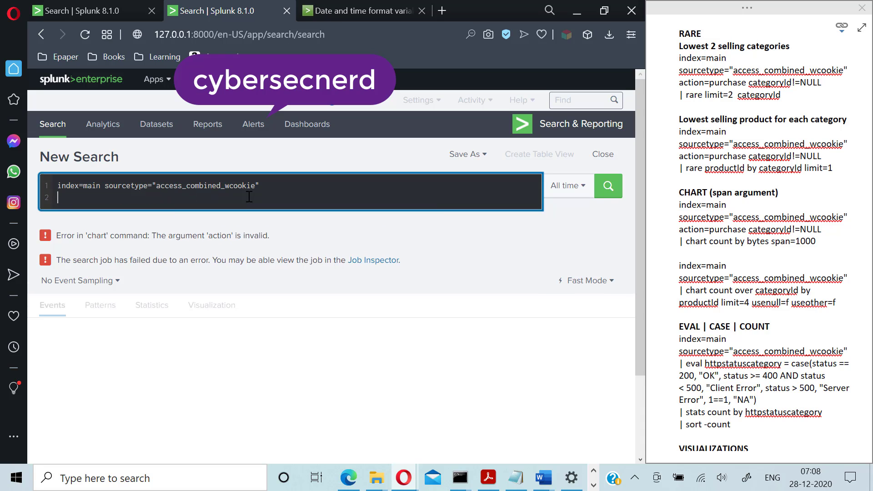
{"action": "key", "text": "BackSpace"}
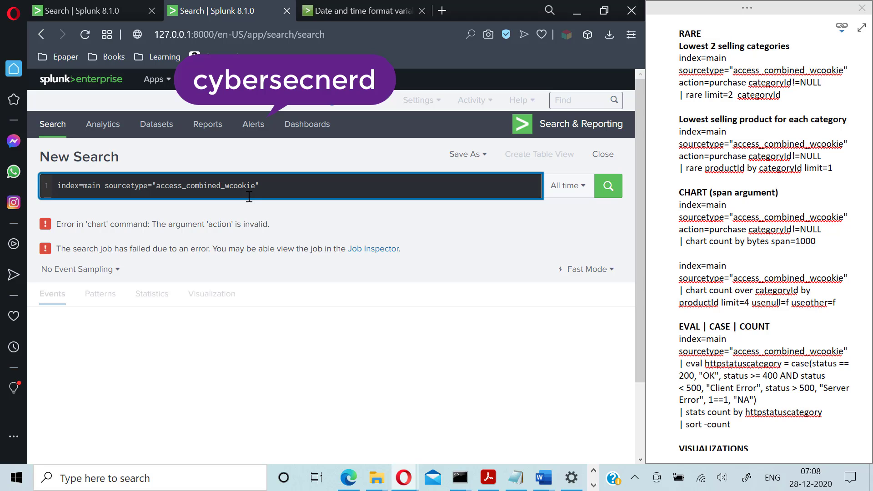
{"action": "key", "text": "shift+Return"}
{"action": "type", "text": "|"}
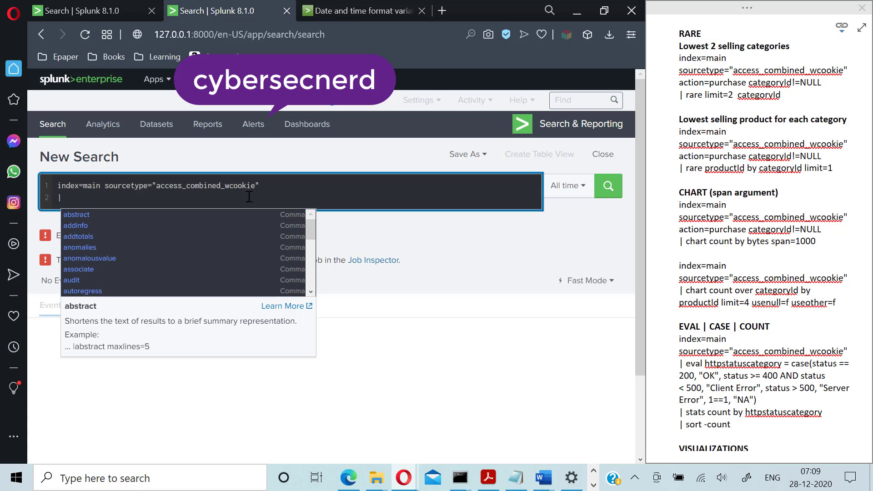
- Add an eval httpstatuscategory case: 200 'OK', 400–499 'Client Error', >500 'Server Error', else 'NA'
{"action": "type", "text": "eval"}
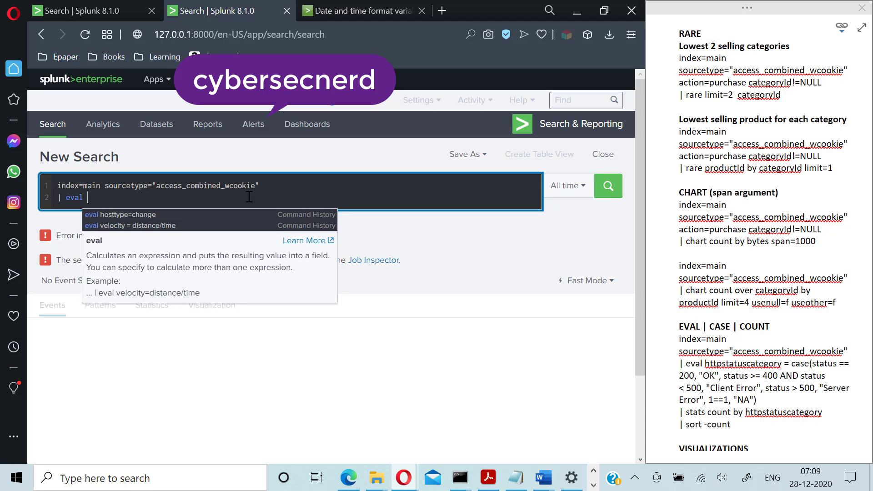
{"action": "type", "text": "http"}
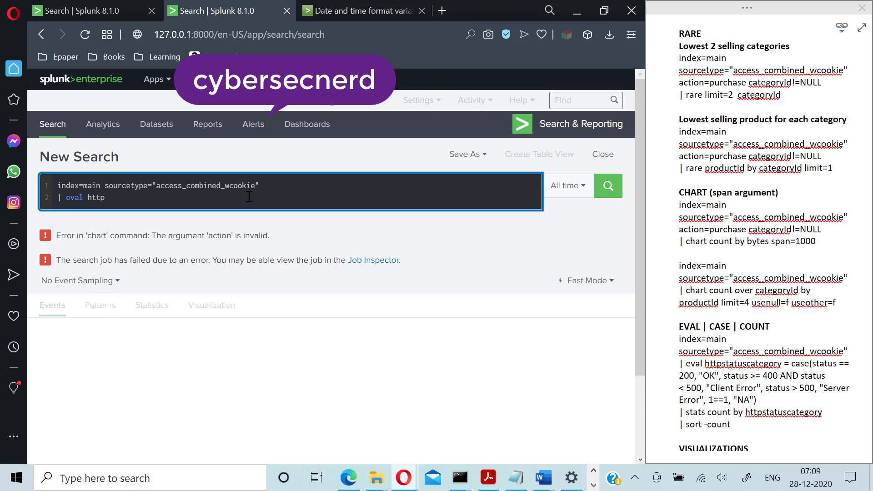
{"action": "type", "text": "statuscategory = case"}
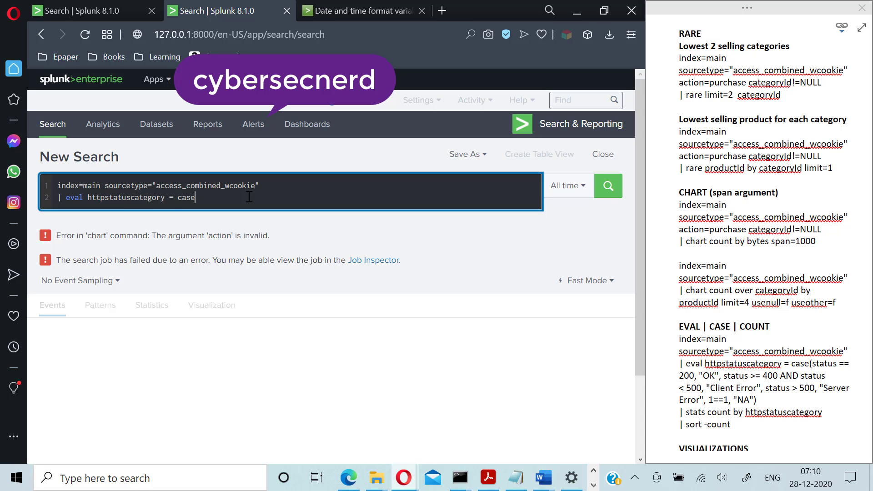
{"action": "type", "text": "(status"}
{"action": "type", "text": "=200,"}
{"action": "key", "text": "Left"}
{"action": "key", "text": "Left"}
{"action": "key", "text": "Left"}
{"action": "type", "text": "=200, \"OK\", status"}
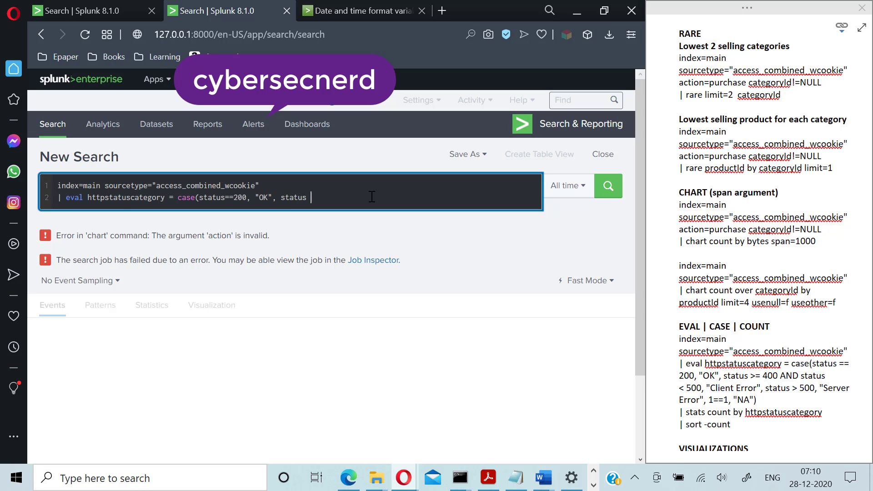
{"action": "type", "text": ">= 400 AND status < 500"}
{"action": "type", "text": ", \"Client Error"}
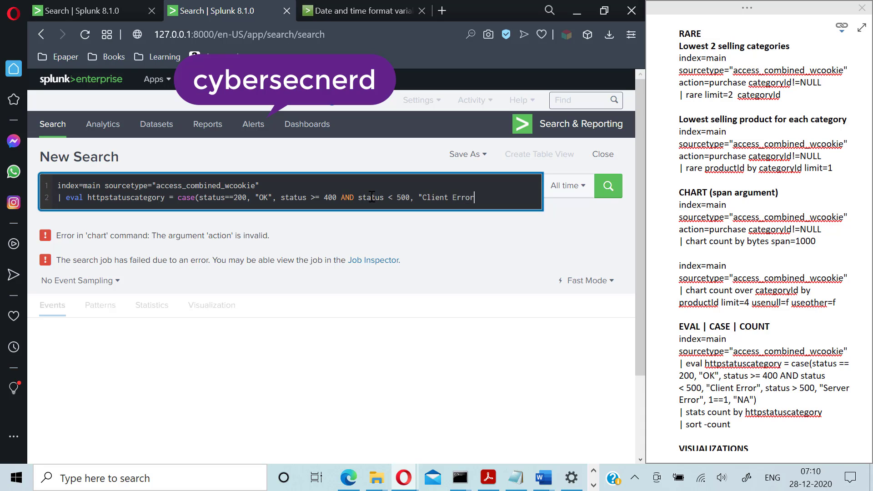
{"action": "type", "text": "\", status > 500, \"S"}
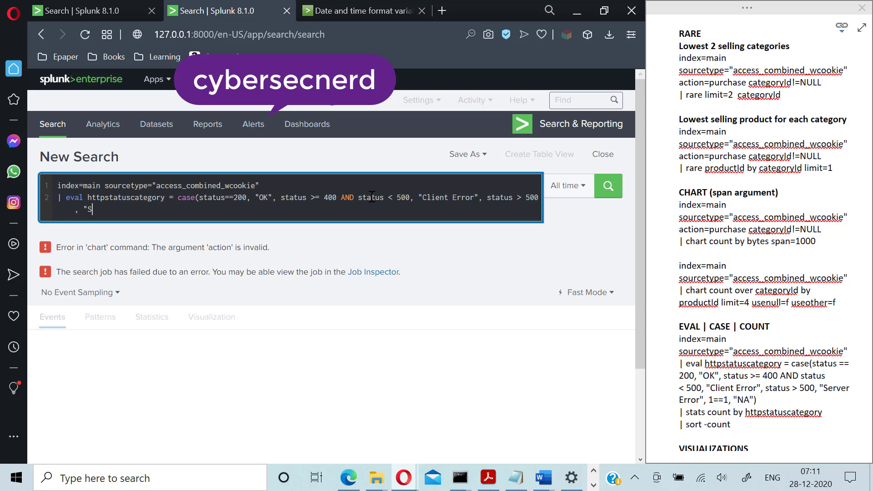
{"action": "type", "text": "erver Error\","}
{"action": "type", "text": "1==1, \"NA\")"}
- On a new line, add '| stats count by httpstatuscategory'
{"action": "key", "text": "shift+Return"}
{"action": "type", "text": "| stats"}
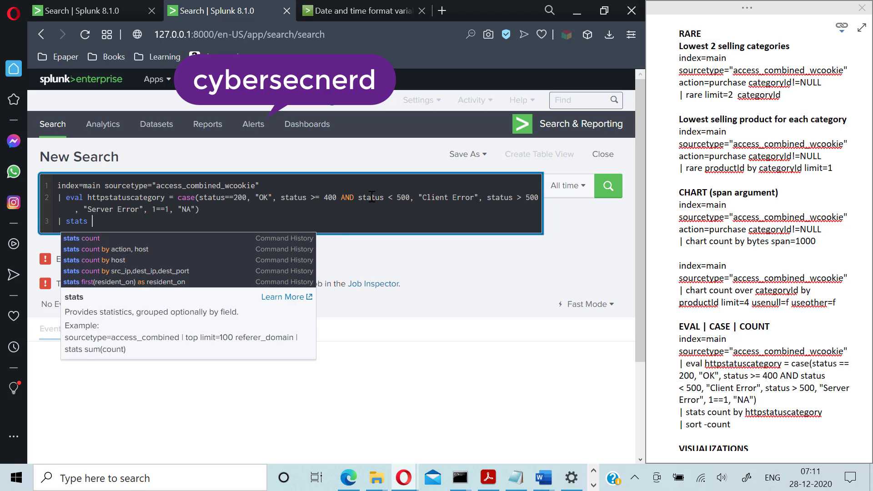
{"action": "type", "text": "count by"}
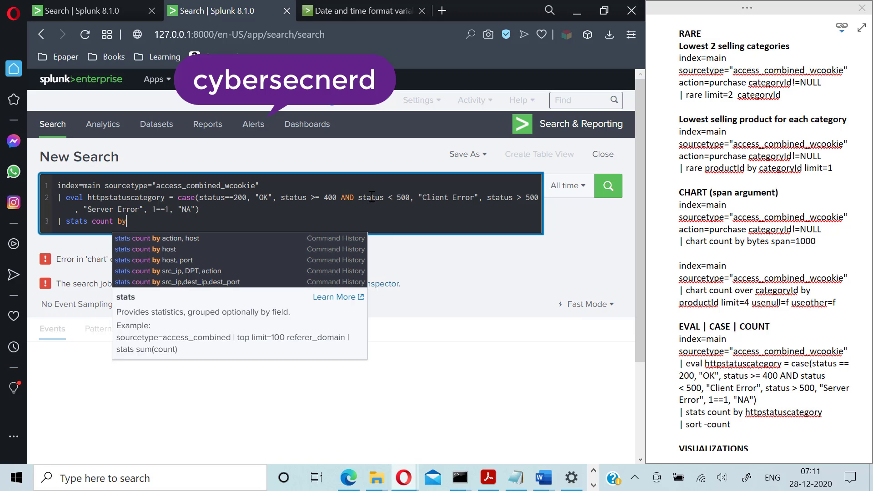
{"action": "type", "text": " https"}
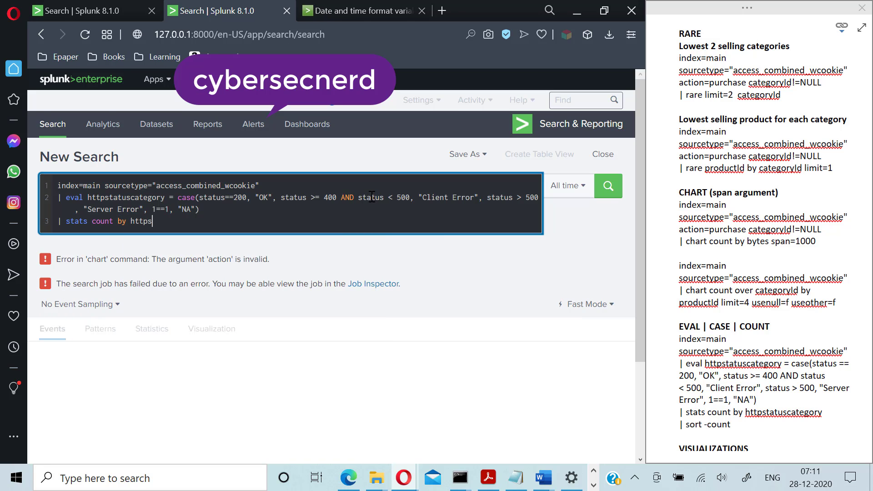
{"action": "type", "text": "tatus"}
{"action": "type", "text": "catego"}
{"action": "type", "text": "r"}
{"action": "key", "text": "BackSpace"}
{"action": "type", "text": "tegory"}
- Run the eval and stats count by httpstatuscategory search
{"action": "key", "text": "Return"}
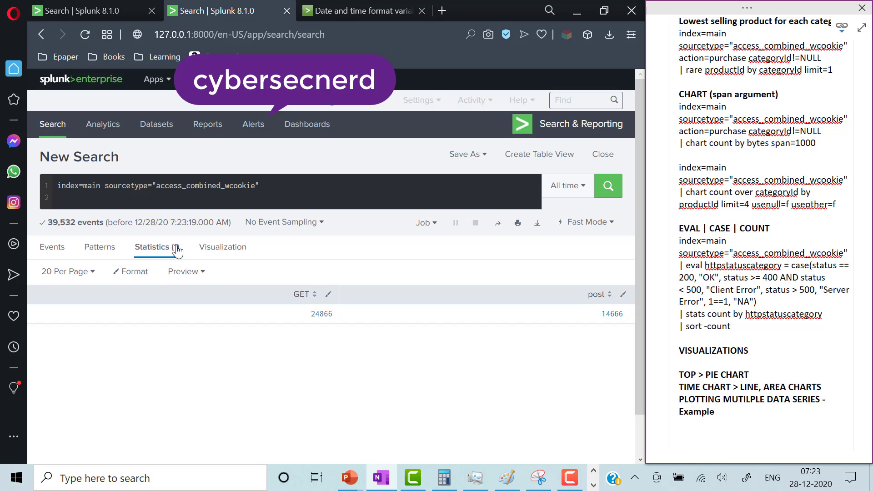
- Append '| stats count(eval(method=="GET")) as GET count(eval(method=="POST"))' and run it
{"action": "left_click", "coordinate": [272, 186]}
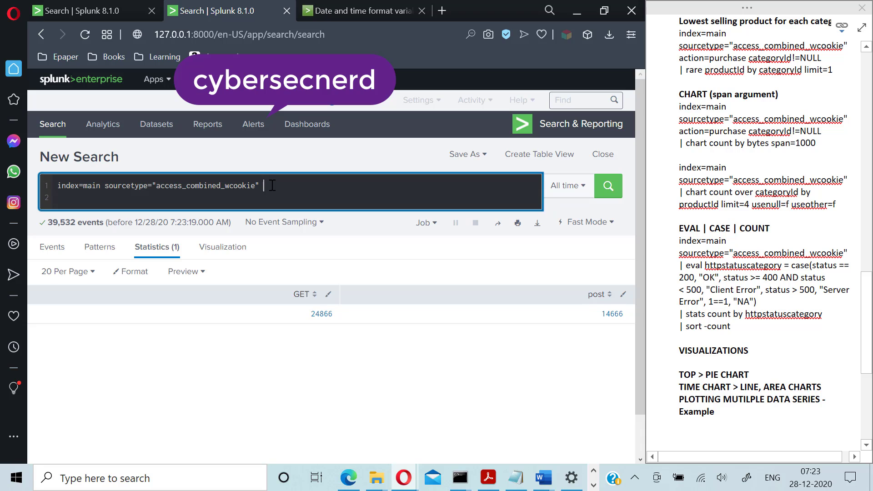
{"action": "type", "text": "|"}
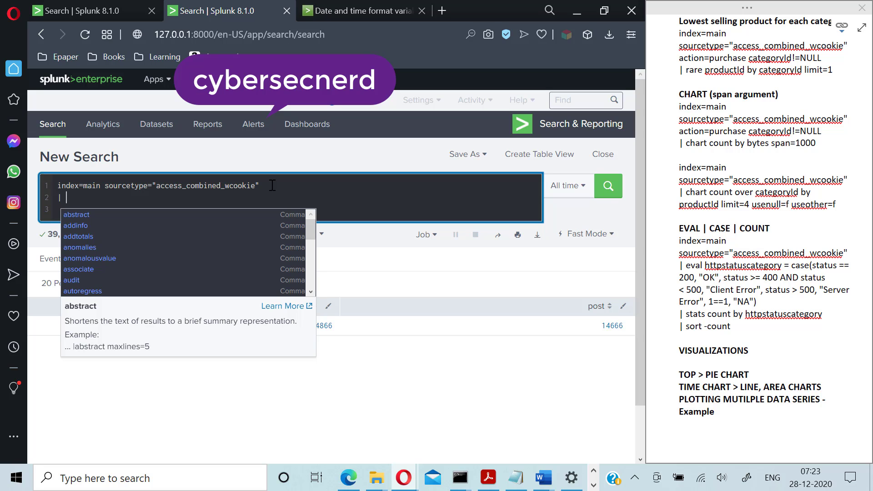
{"action": "type", "text": "stats c"}
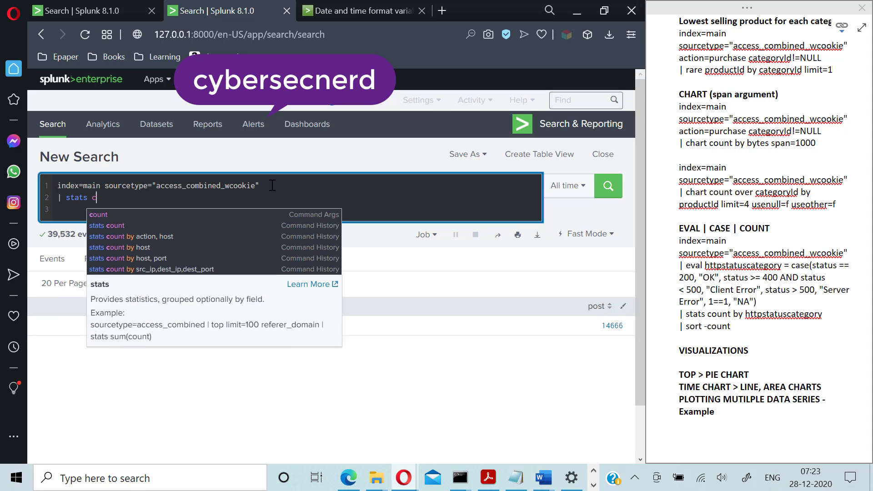
{"action": "type", "text": "ount"}
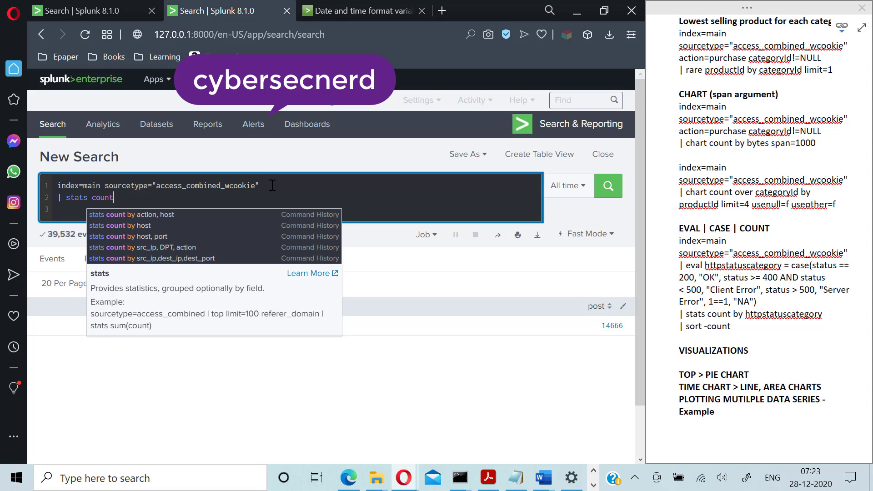
{"action": "type", "text": "(eval"}
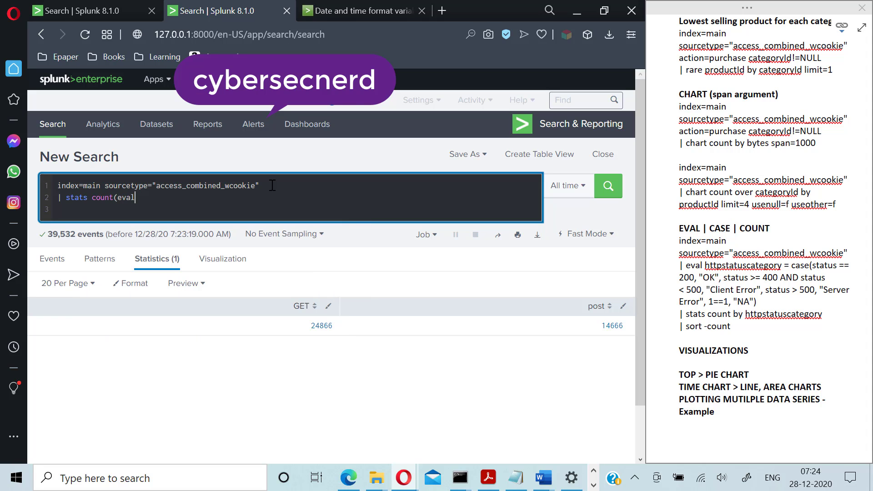
{"action": "type", "text": "(method==\"GET\"))"}
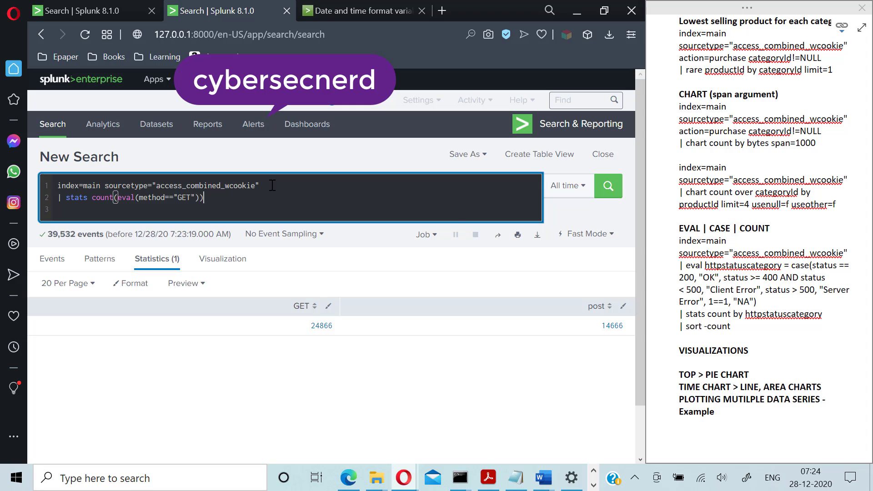
{"action": "type", "text": " as GET"}
{"action": "type", "text": "count(eval(method==\"POST"}
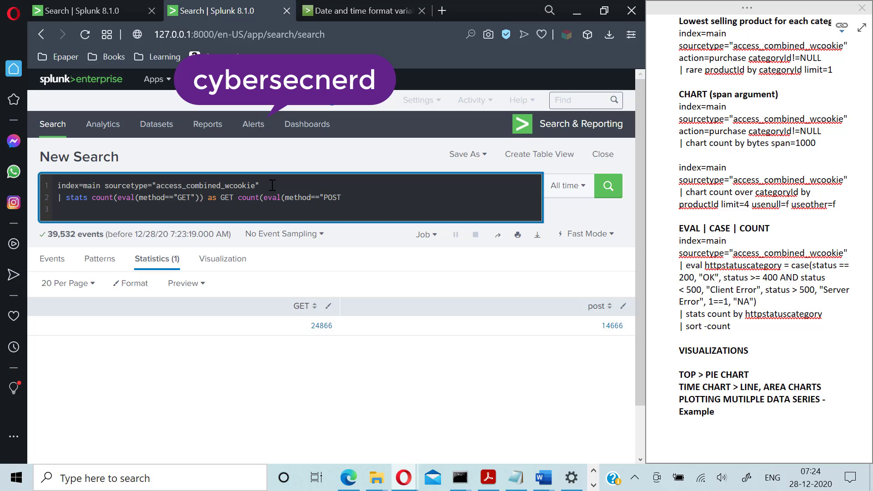
{"action": "type", "text": "\"))"}
{"action": "key", "text": "Return"}
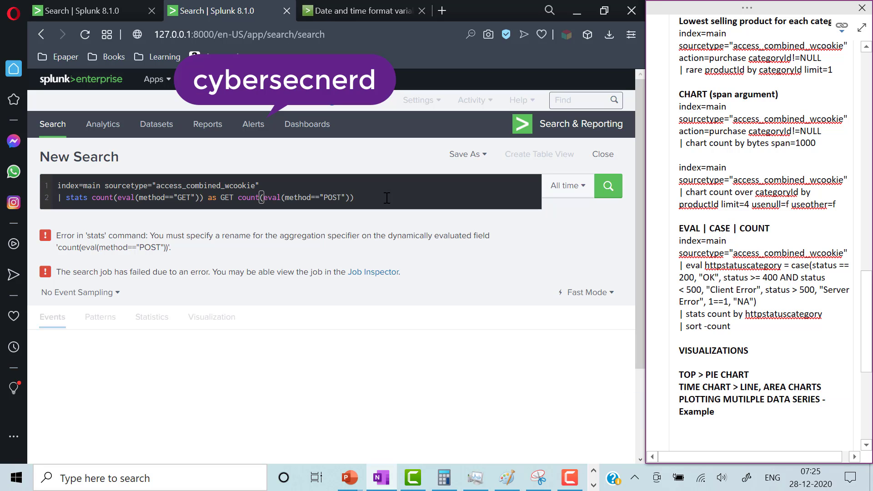
- Name the POST count 'as POST', rerun for 24866 GET and 14666 POST, then delete the stats line
{"action": "left_click", "coordinate": [386, 197]}
{"action": "type", "text": "as"}
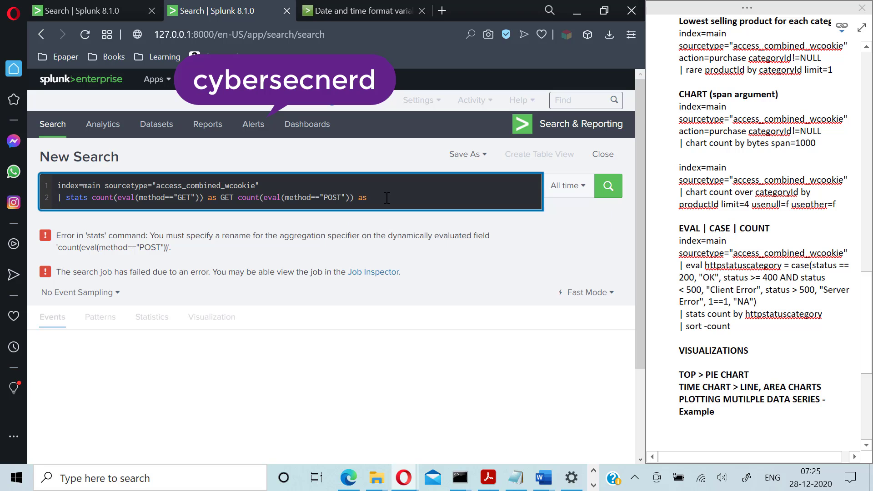
{"action": "type", "text": " POST"}
{"action": "key", "text": "Return"}
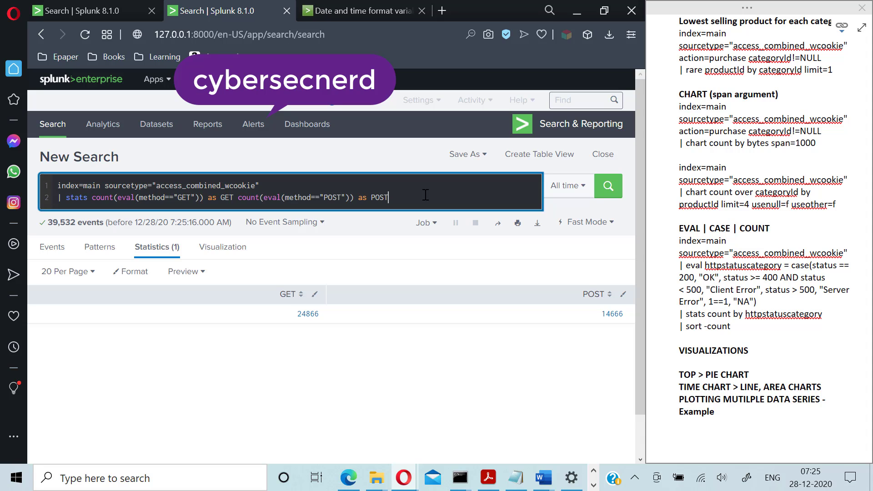
{"action": "key", "text": "shift+Home"}
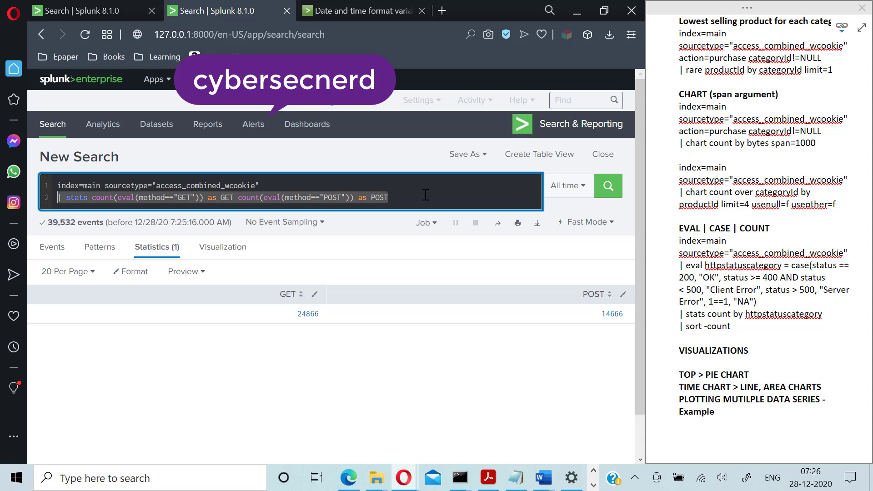
{"action": "key", "text": "BackSpace"}
- Run '| top 5 categoryId' and display the results as a pie chart
{"action": "type", "text": "| "}
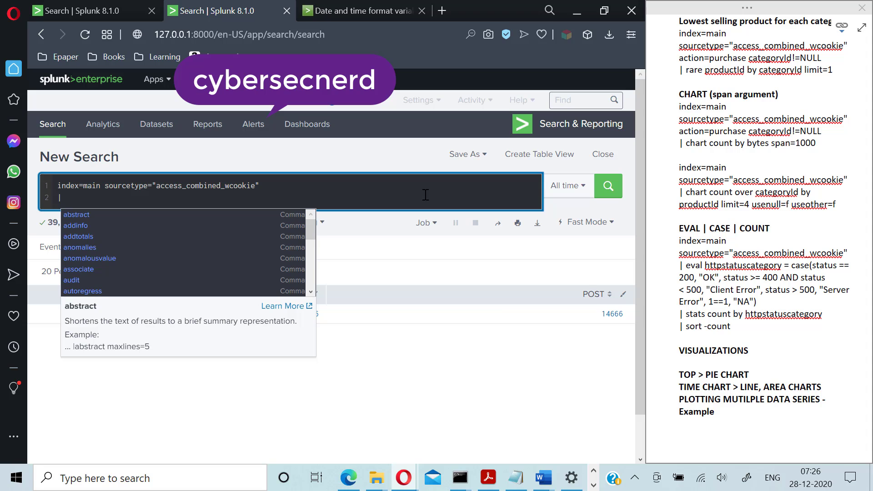
{"action": "type", "text": "top"}
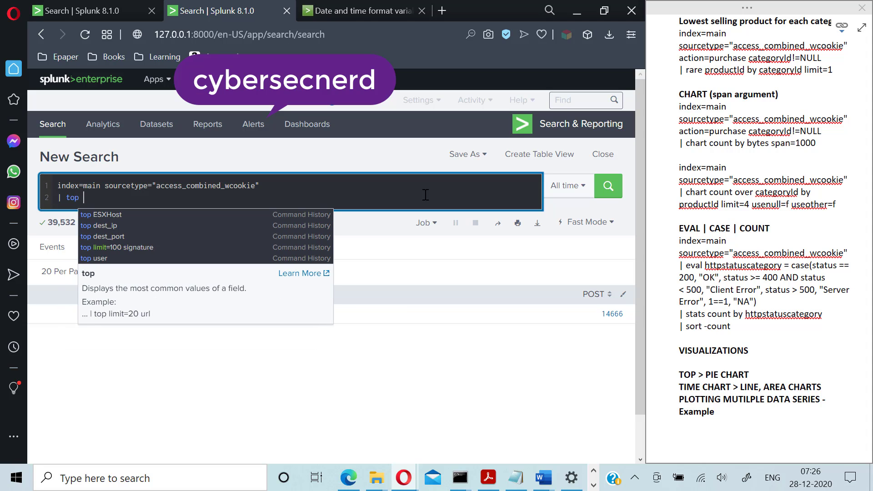
{"action": "type", "text": " 5 "}
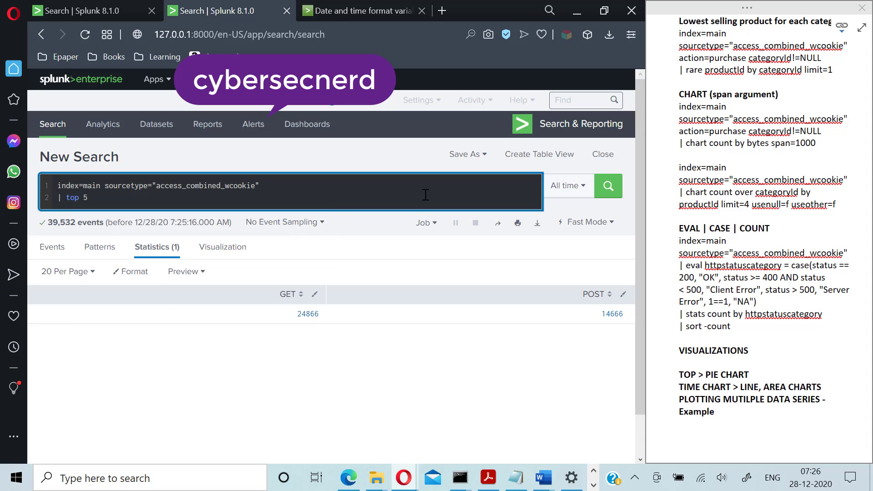
{"action": "type", "text": "categoryId"}
{"action": "key", "text": "Return"}
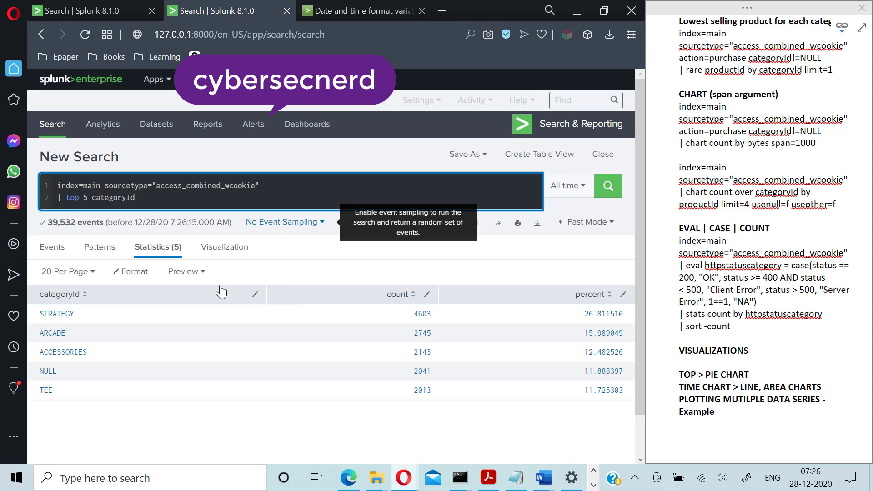
{"action": "left_click", "coordinate": [215, 254]}
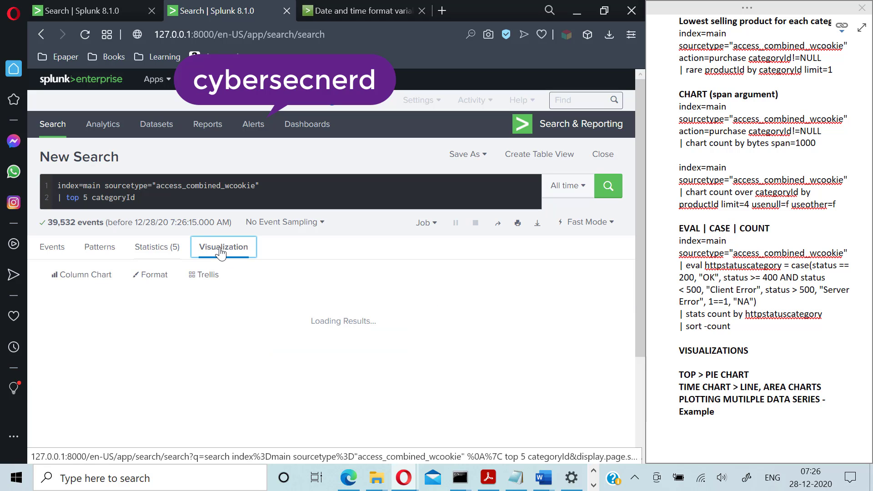
{"action": "scroll", "coordinate": [218, 364], "scroll_direction": "down", "scroll_amount": 3}
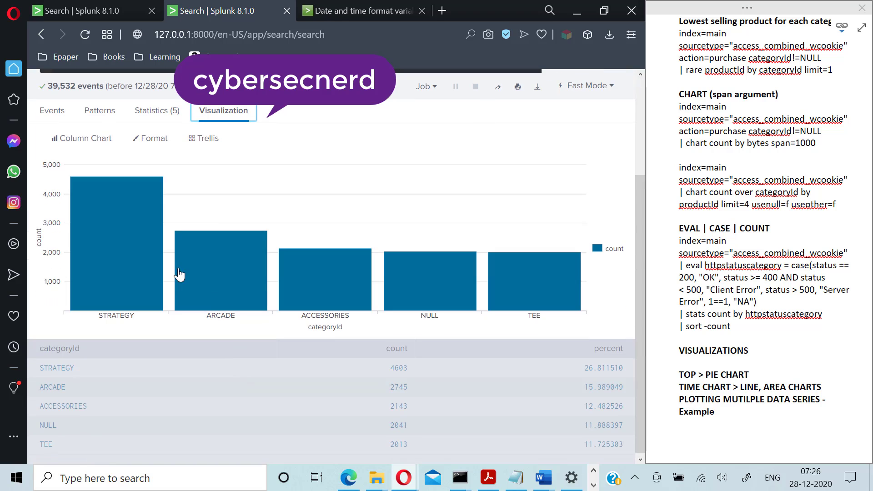
{"action": "scroll", "coordinate": [171, 284], "scroll_direction": "up", "scroll_amount": 2}
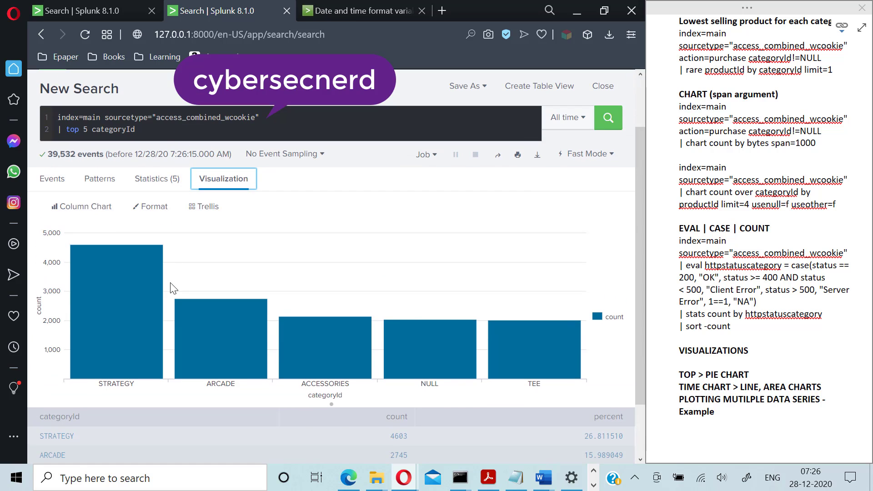
{"action": "left_click", "coordinate": [106, 207]}
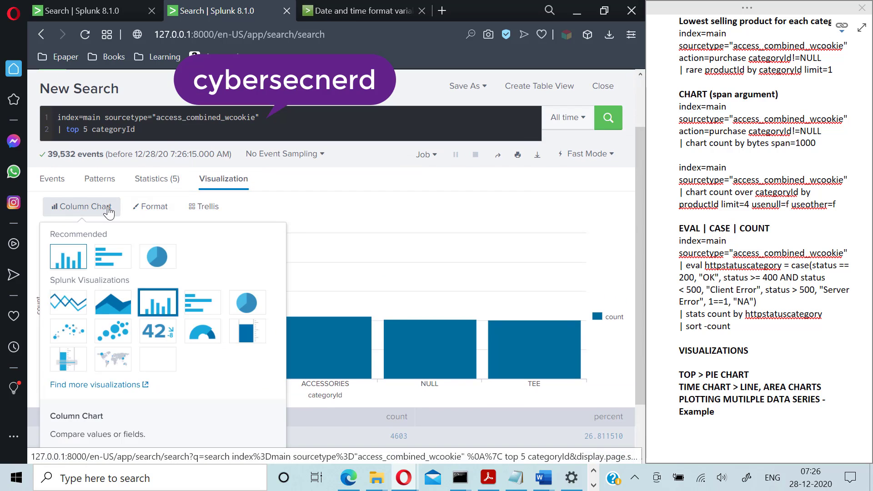
{"action": "left_click", "coordinate": [157, 257]}
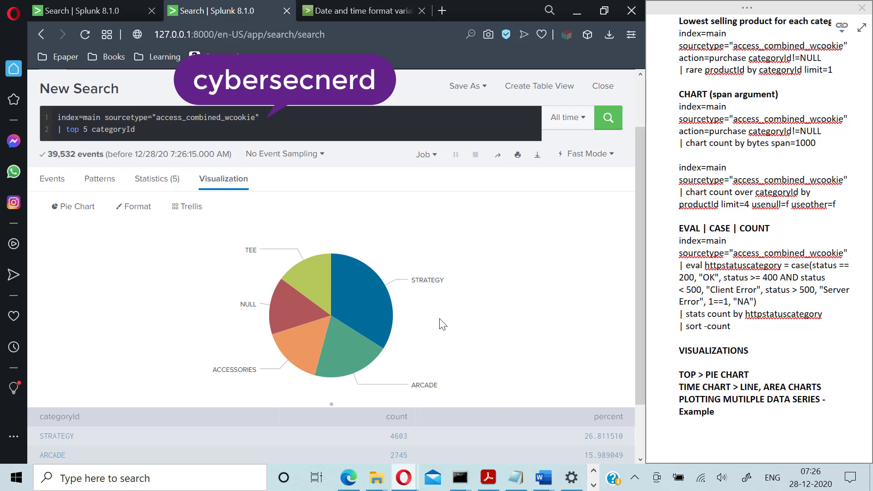
{"action": "scroll", "coordinate": [395, 413], "scroll_direction": "down", "scroll_amount": 3}
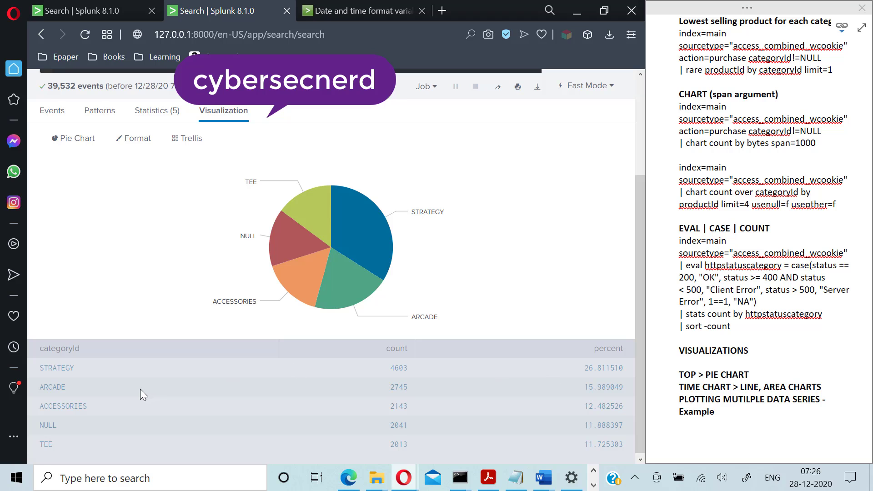
{"action": "scroll", "coordinate": [257, 388], "scroll_direction": "up", "scroll_amount": 5}
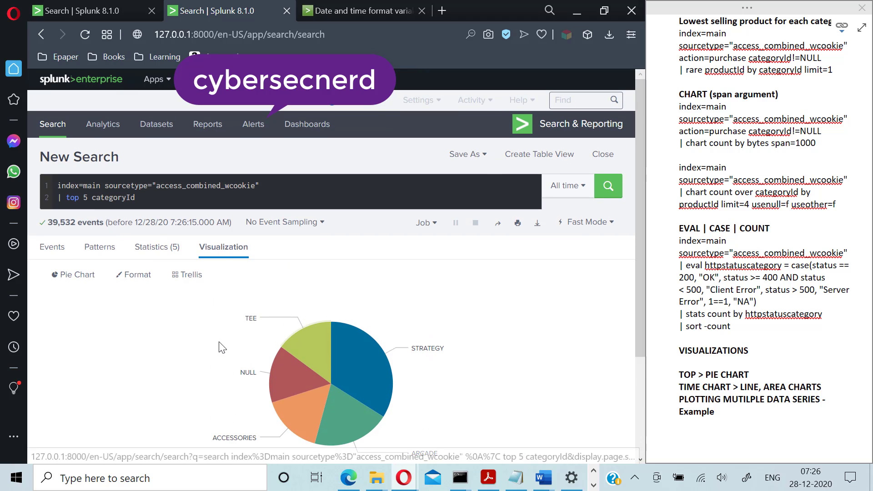
{"action": "scroll", "coordinate": [223, 355], "scroll_direction": "down", "scroll_amount": 5}
{"action": "scroll", "coordinate": [331, 378], "scroll_direction": "up", "scroll_amount": 5}
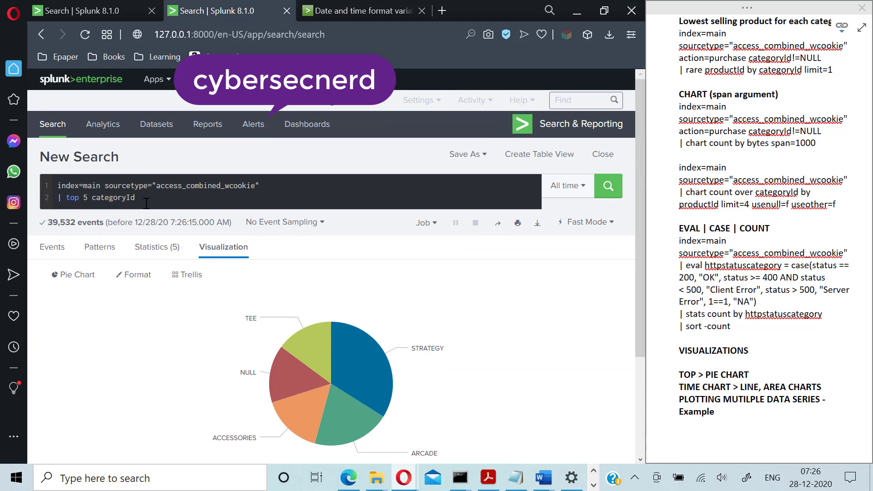
- Add showperc=false to the top 5 categoryId command and rerun it
{"action": "left_click", "coordinate": [147, 203]}
{"action": "type", "text": "user"}
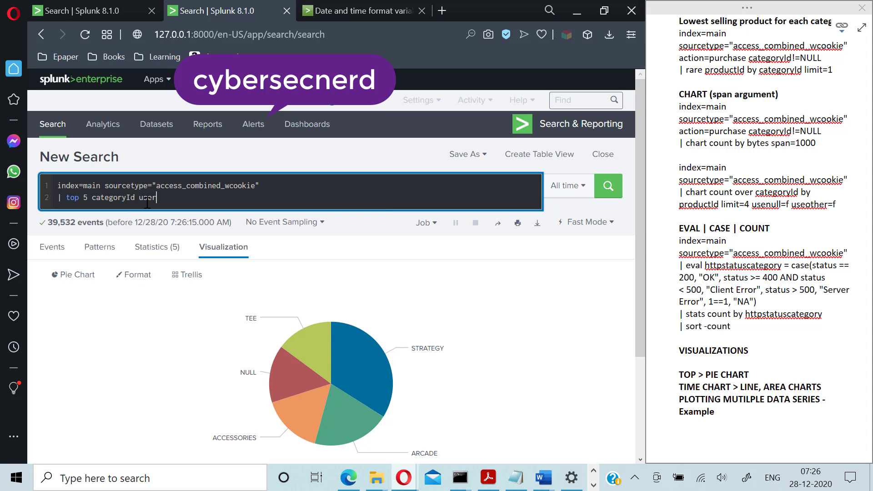
{"action": "type", "text": "perc"}
{"action": "key", "text": "BackSpace"}
{"action": "key", "text": "BackSpace"}
{"action": "key", "text": "BackSpace"}
{"action": "key", "text": "BackSpace"}
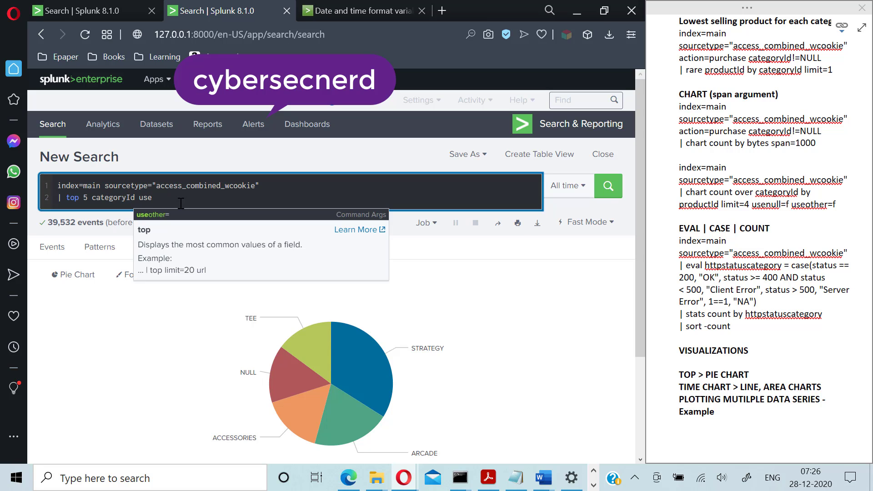
{"action": "key", "text": "BackSpace"}
{"action": "key", "text": "BackSpace"}
{"action": "key", "text": "BackSpace"}
{"action": "type", "text": "showperc=false"}
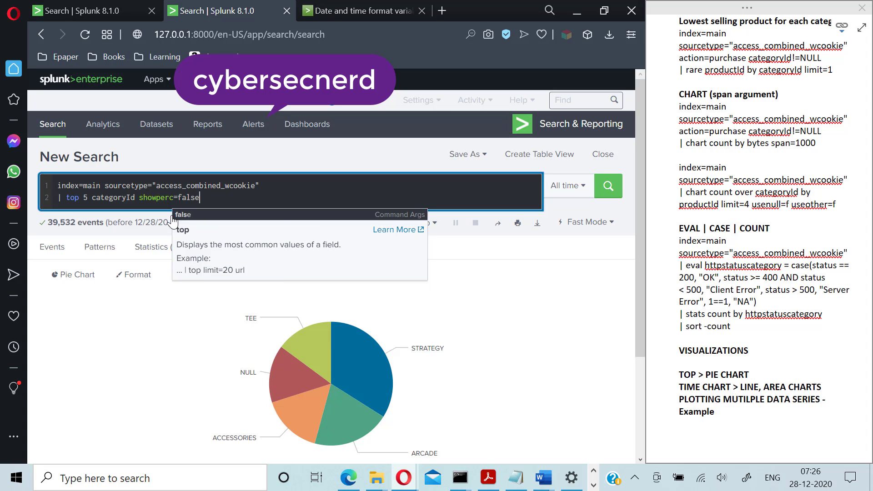
{"action": "key", "text": "Return"}
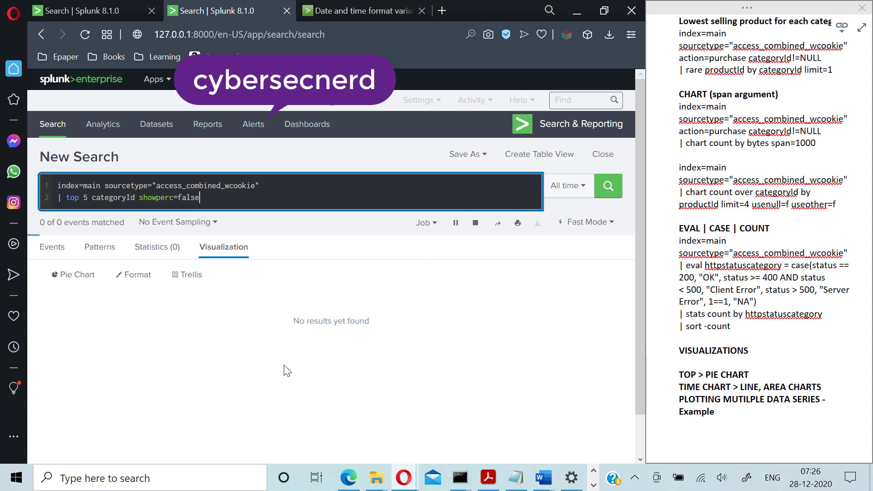
- Clear the top command from line 2, leaving a bare pipe
{"action": "scroll", "coordinate": [567, 424], "scroll_direction": "down", "scroll_amount": 3}
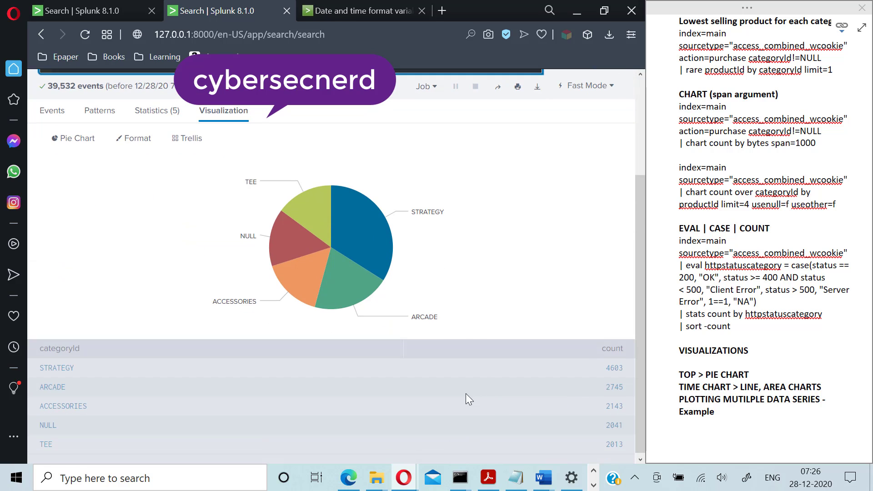
{"action": "scroll", "coordinate": [489, 392], "scroll_direction": "up", "scroll_amount": 3}
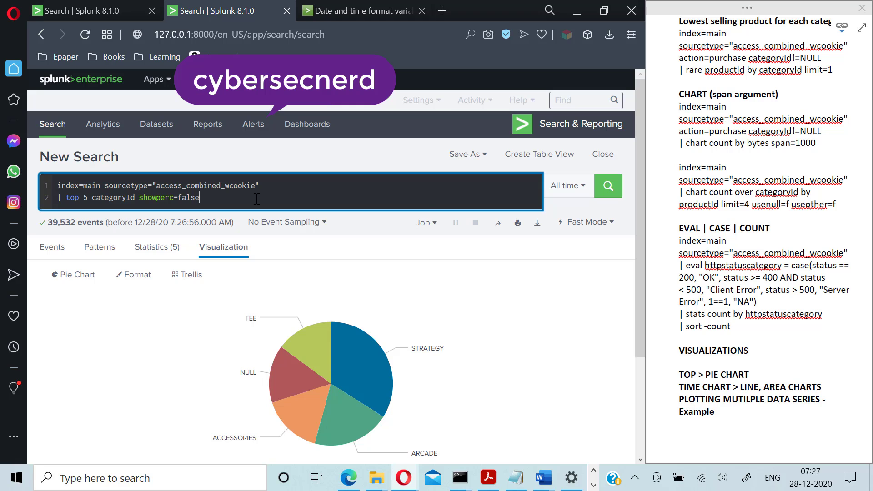
{"action": "key", "text": "BackSpace"}
{"action": "key", "text": "BackSpace"}
{"action": "key", "text": "BackSpace"}
{"action": "key", "text": "BackSpace"}
{"action": "key", "text": "BackSpace"}
{"action": "key", "text": "BackSpace"}
{"action": "key", "text": "BackSpace"}
{"action": "key", "text": "BackSpace"}
{"action": "key", "text": "BackSpace"}
{"action": "key", "text": "BackSpace"}
{"action": "key", "text": "BackSpace"}
{"action": "key", "text": "BackSpace"}
{"action": "key", "text": "BackSpace"}
{"action": "key", "text": "BackSpace"}
{"action": "key", "text": "BackSpace"}
{"action": "key", "text": "BackSpace"}
{"action": "key", "text": "BackSpace"}
{"action": "key", "text": "BackSpace"}
{"action": "key", "text": "BackSpace"}
{"action": "key", "text": "BackSpace"}
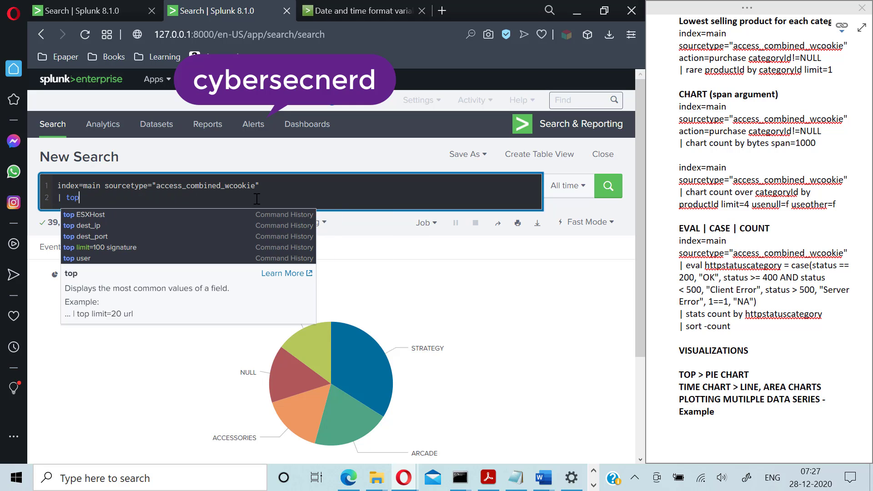
{"action": "key", "text": "BackSpace"}
{"action": "key", "text": "BackSpace"}
{"action": "key", "text": "BackSpace"}
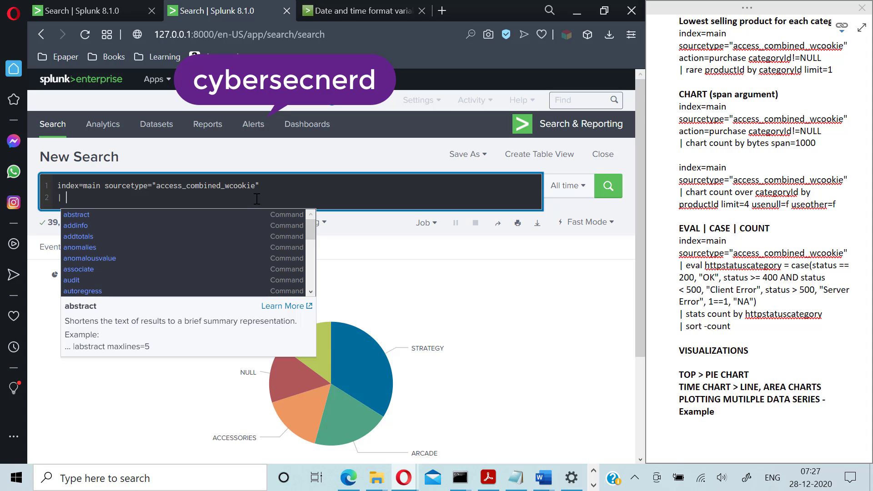
- Enter 'chart count over categoryId by itemId' after the pipe and run it
{"action": "type", "text": "chart "}
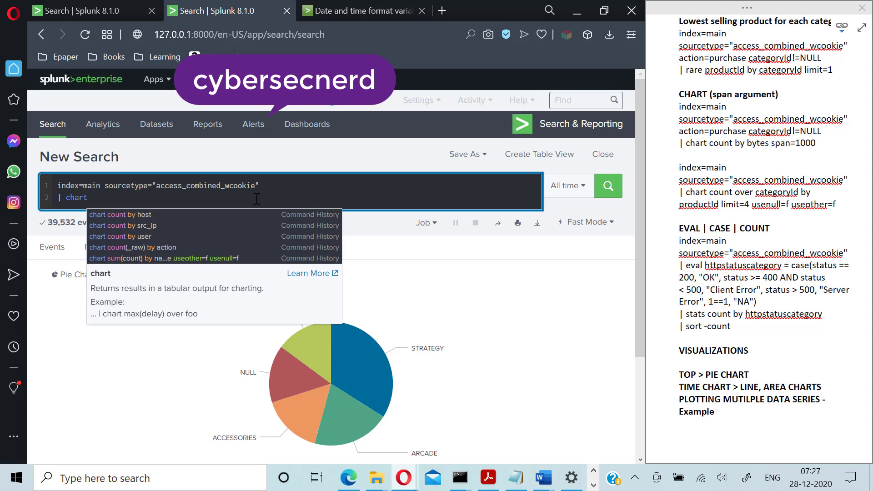
{"action": "type", "text": "count "}
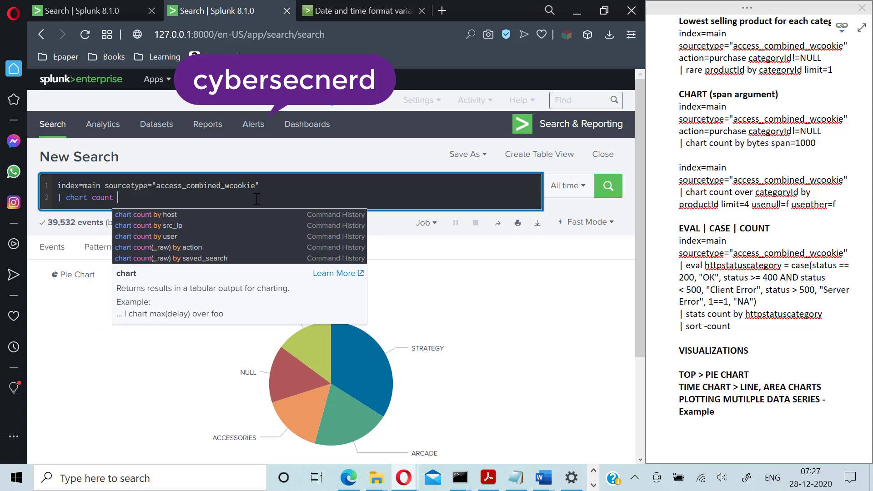
{"action": "type", "text": "over cate"}
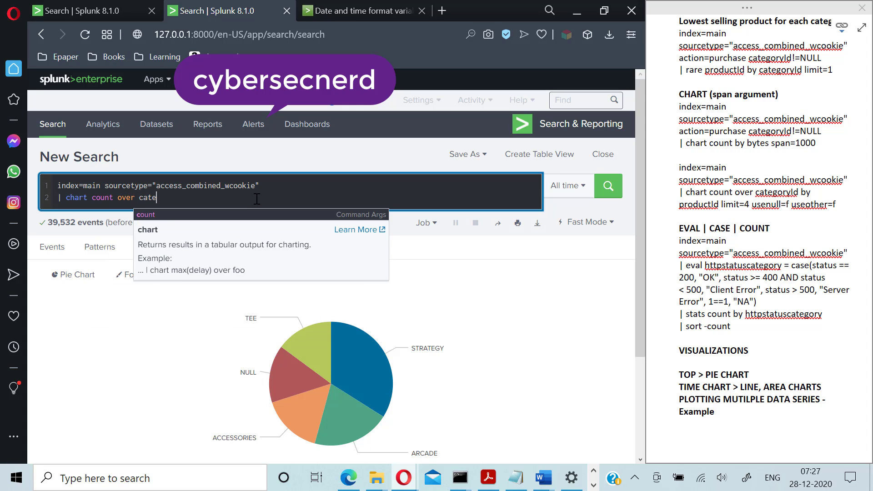
{"action": "type", "text": "goryI"}
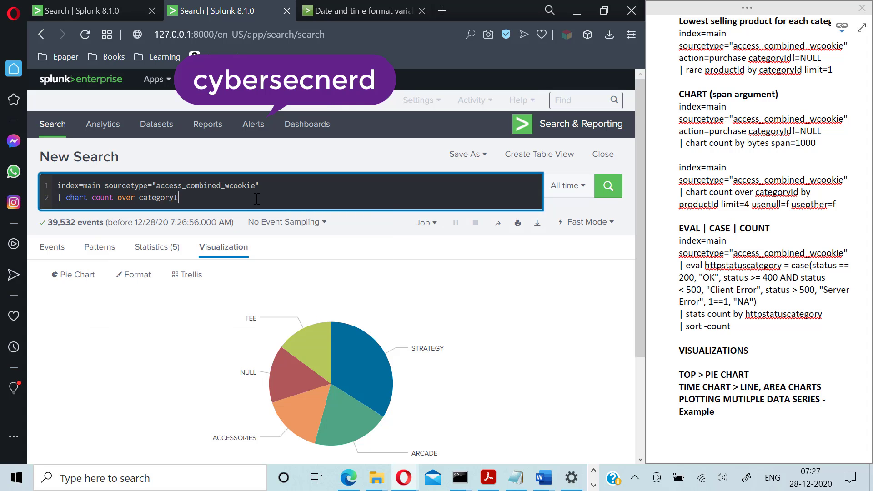
{"action": "type", "text": "d by itemI"}
{"action": "key", "text": "Return"}
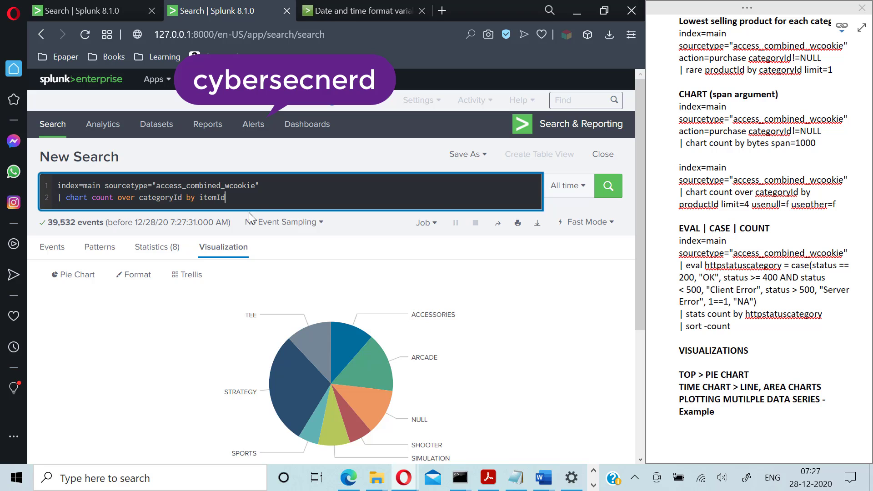
- Switch the results visualization to a column chart
{"action": "left_click", "coordinate": [200, 262]}
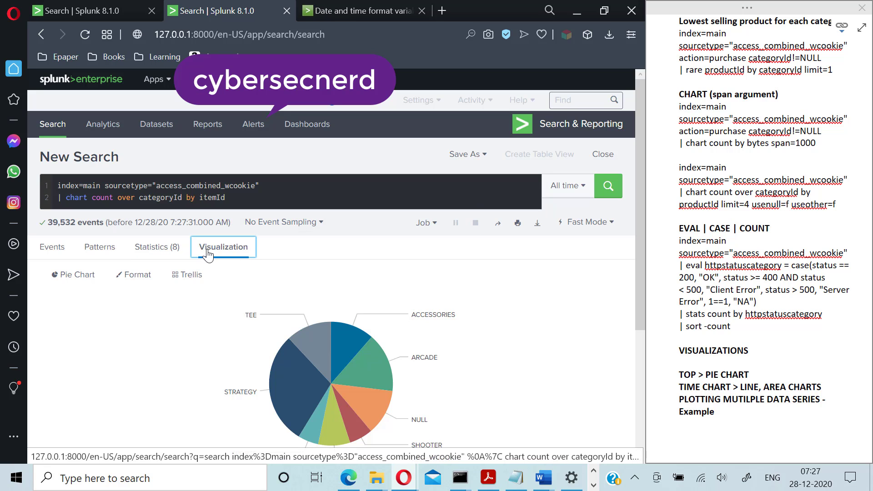
{"action": "left_click", "coordinate": [132, 275]}
{"action": "left_click", "coordinate": [80, 275]}
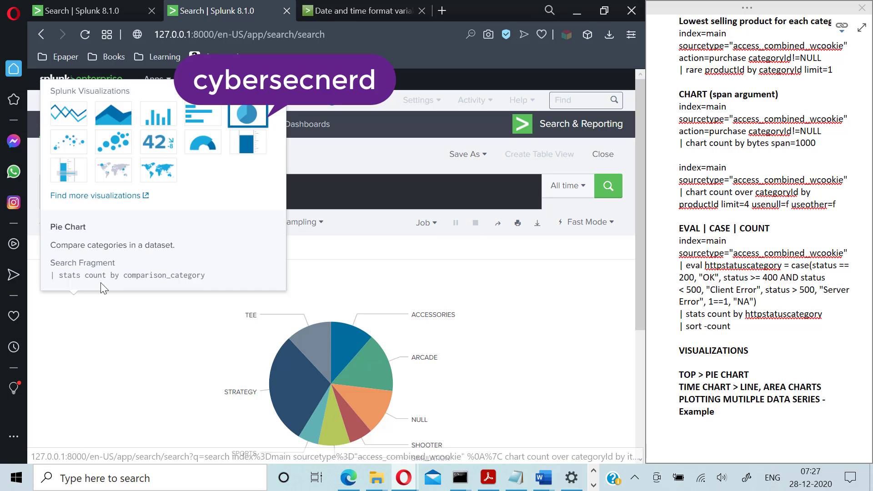
{"action": "left_click", "coordinate": [157, 119]}
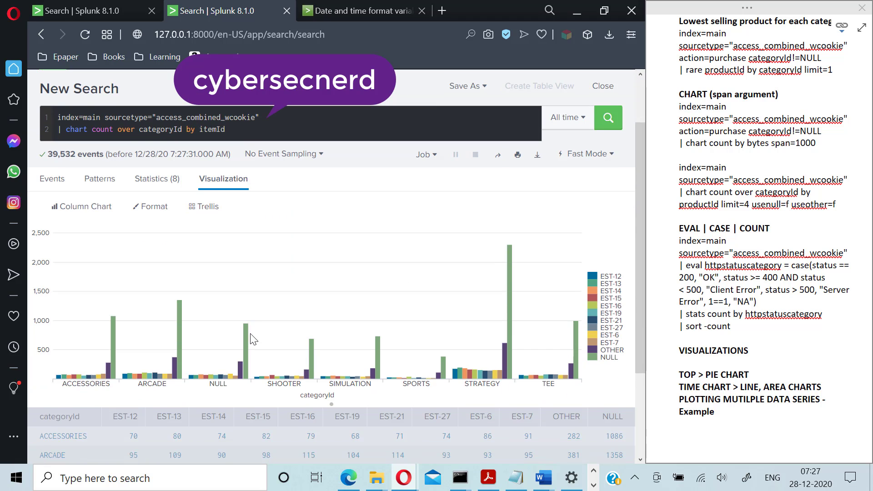
- Review the chart, then view the Statistics table of categoryId counts by itemId
{"action": "scroll", "coordinate": [251, 339], "scroll_direction": "down", "scroll_amount": 3}
{"action": "scroll", "coordinate": [314, 394], "scroll_direction": "up", "scroll_amount": 3}
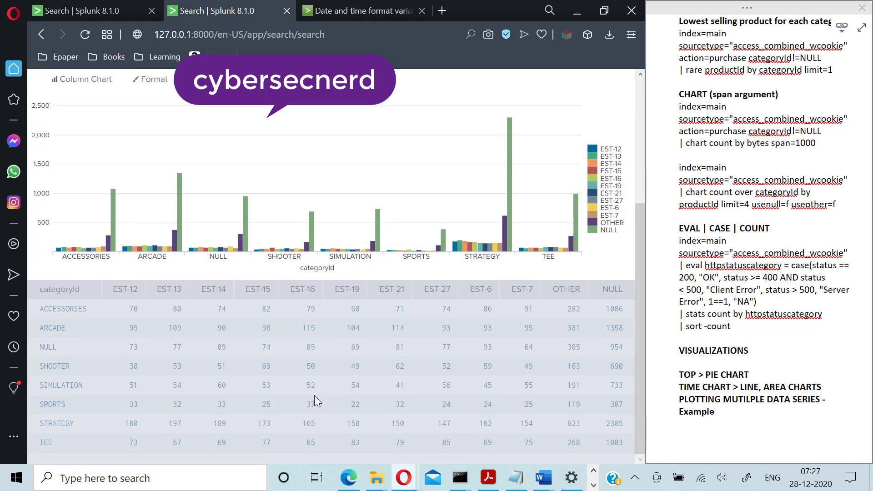
{"action": "left_click", "coordinate": [153, 254]}
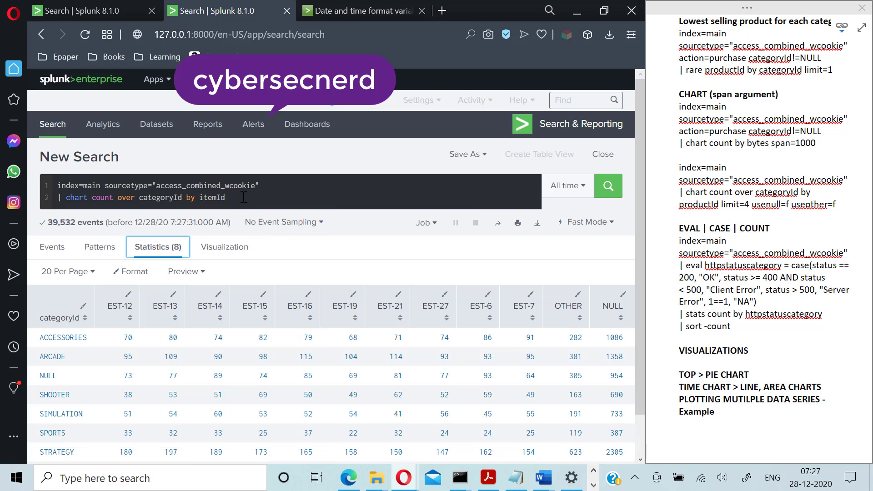
- Append useother=f usenull=f to the chart query and rerun the search
{"action": "left_click", "coordinate": [256, 207]}
{"action": "type", "text": "useo"}
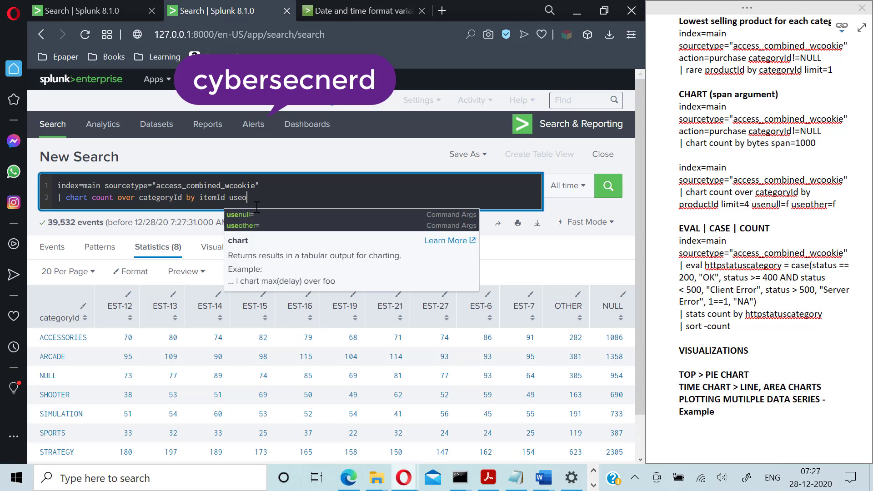
{"action": "type", "text": "ther="}
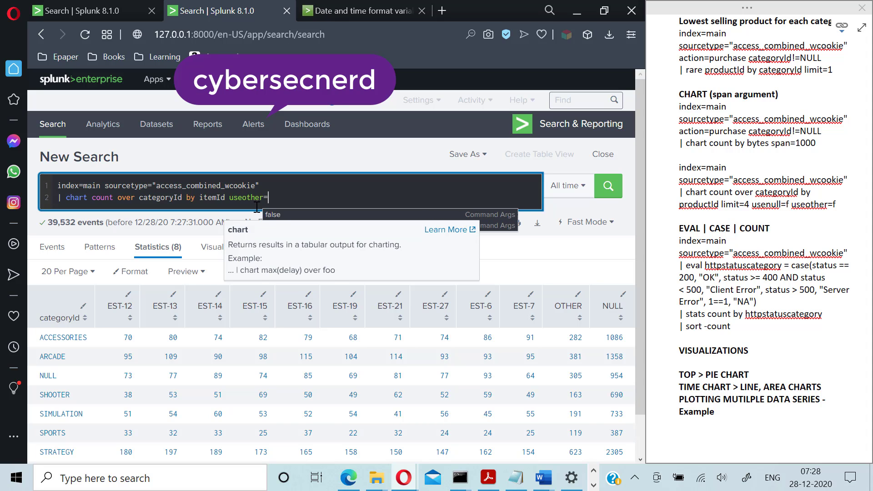
{"action": "type", "text": "f u"}
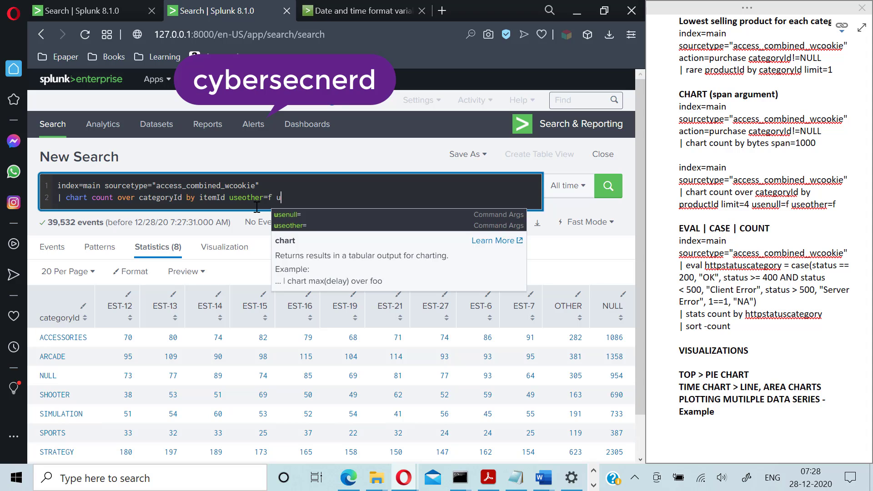
{"action": "type", "text": "senull=f"}
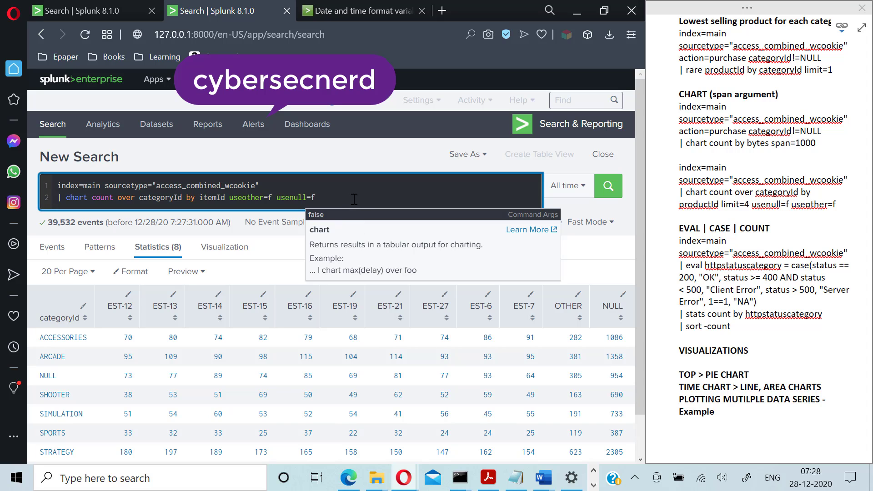
{"action": "key", "text": "Return"}
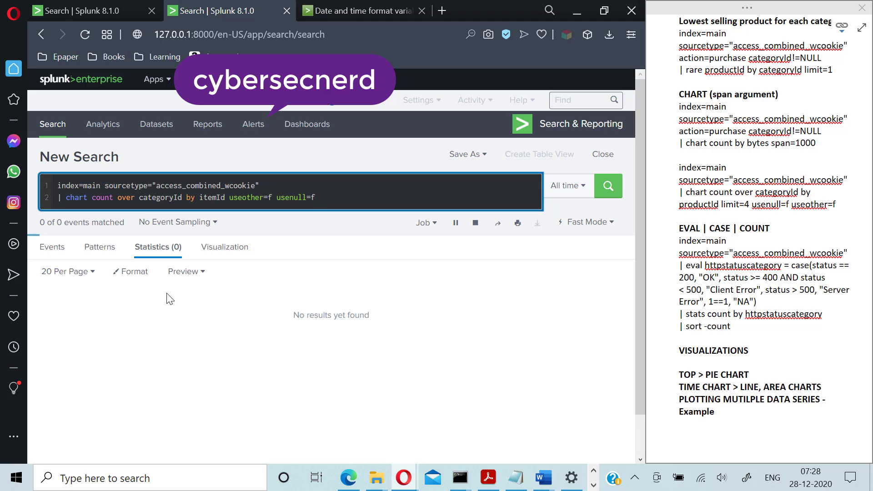
- View the column chart, now without the OTHER and NULL itemId series
{"action": "left_click", "coordinate": [223, 248]}
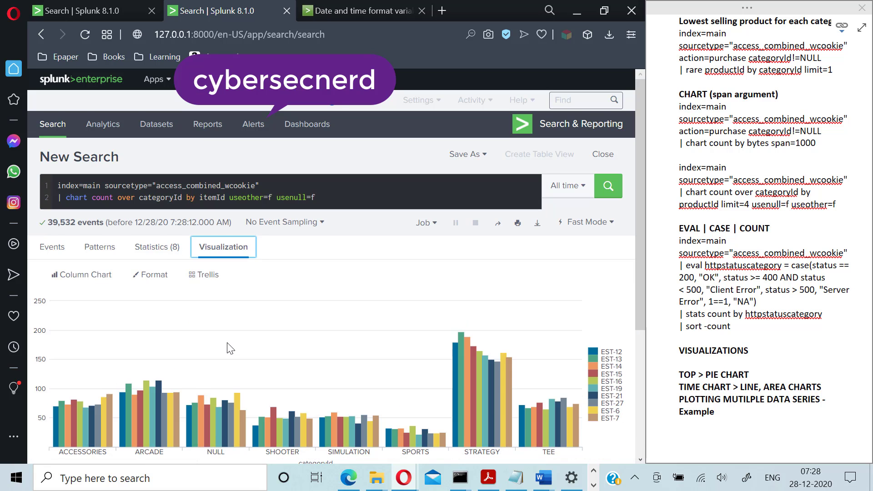
{"action": "scroll", "coordinate": [292, 354], "scroll_direction": "down", "scroll_amount": 3}
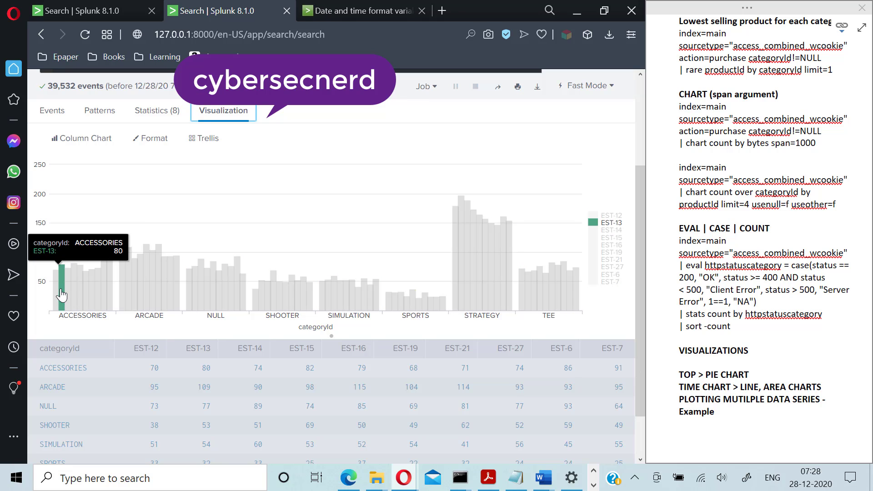
{"action": "scroll", "coordinate": [206, 336], "scroll_direction": "up", "scroll_amount": 3}
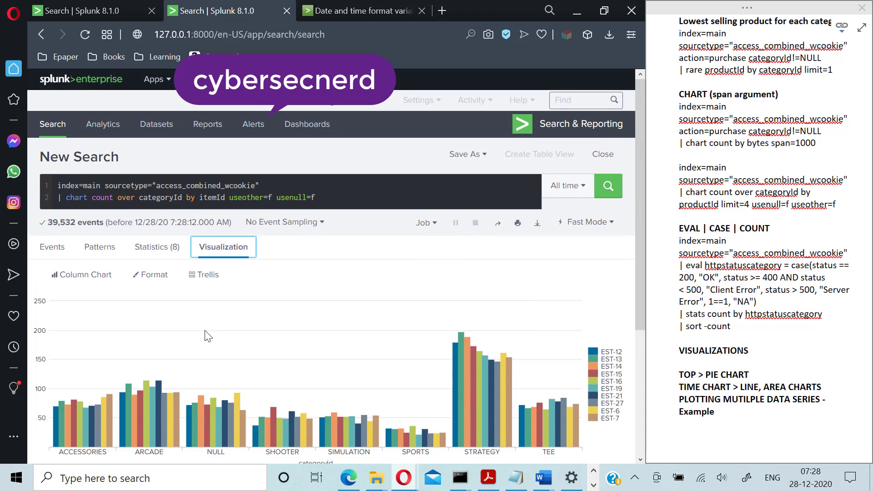
{"action": "left_click", "coordinate": [346, 196]}
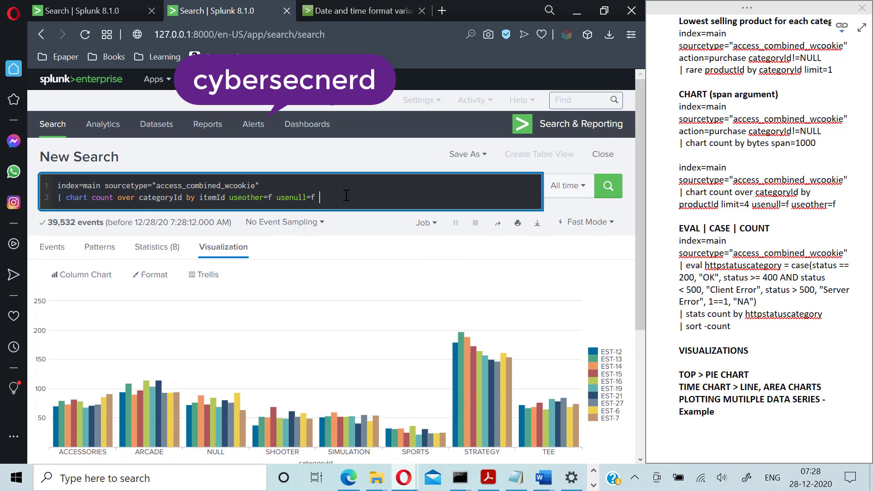
- Add limit=4 to the query and rerun, leaving only series EST-13 to EST-16
{"action": "type", "text": "limit=4"}
{"action": "key", "text": "Return"}
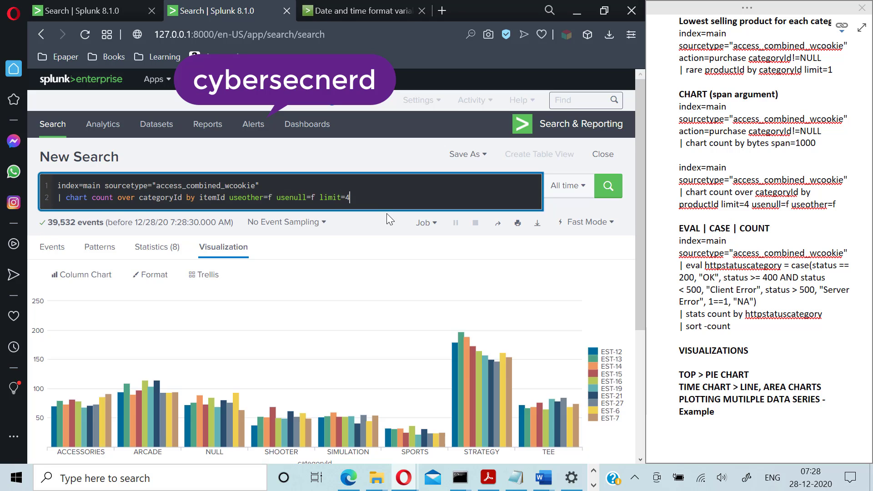
{"action": "scroll", "coordinate": [382, 327], "scroll_direction": "down", "scroll_amount": 3}
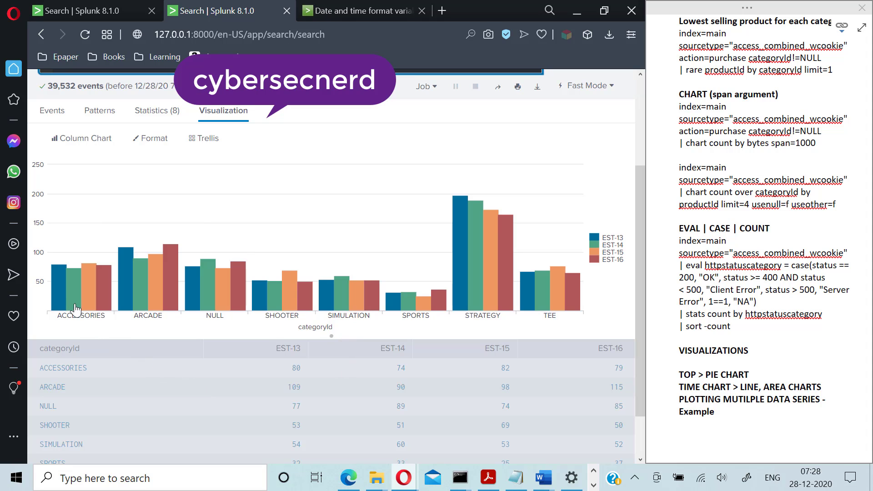
{"action": "mouse_move", "coordinate": [70, 297]}
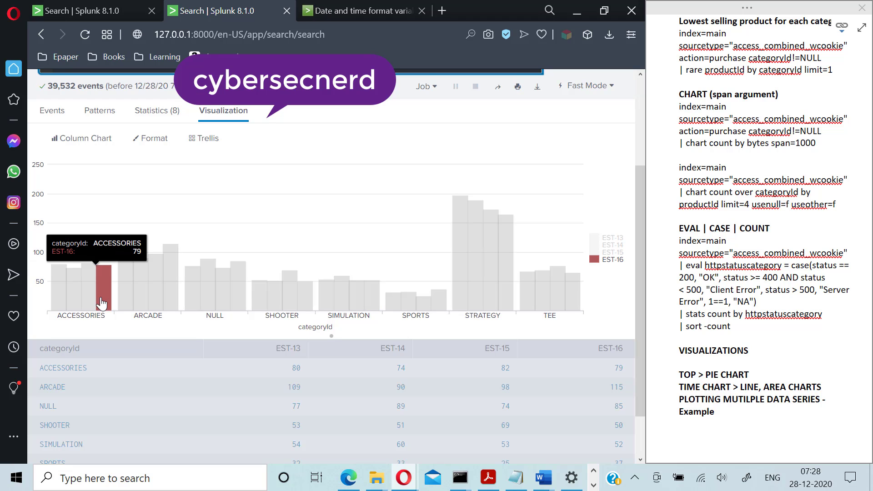
{"action": "scroll", "coordinate": [200, 375], "scroll_direction": "up", "scroll_amount": 3}
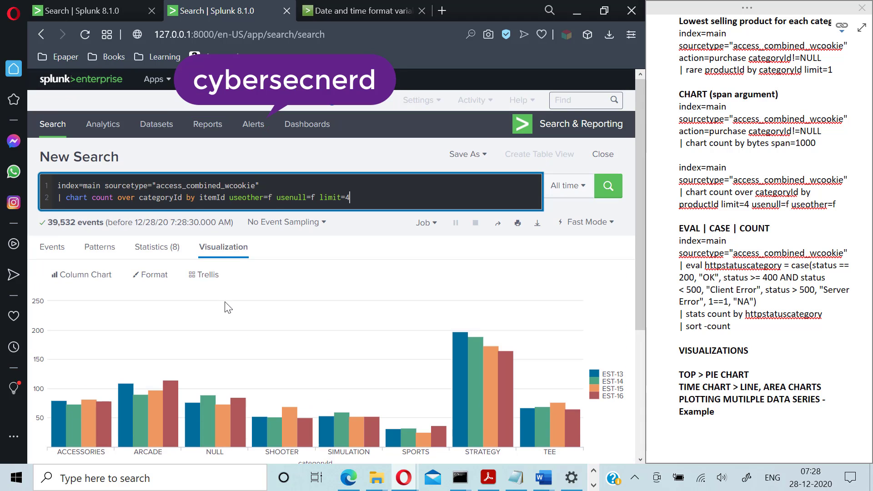
- Format the column chart with stacked Stack Mode and Multi-series Mode set to Yes
{"action": "left_click", "coordinate": [155, 278]}
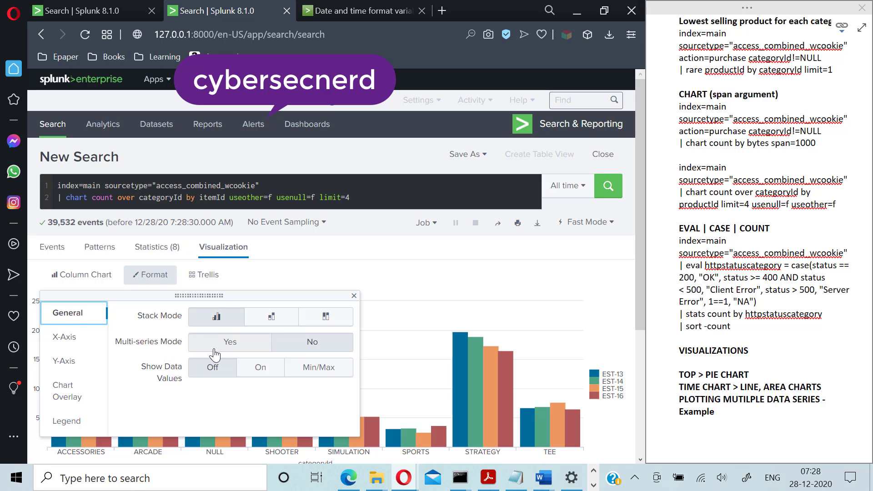
{"action": "scroll", "coordinate": [223, 352], "scroll_direction": "down", "scroll_amount": 2}
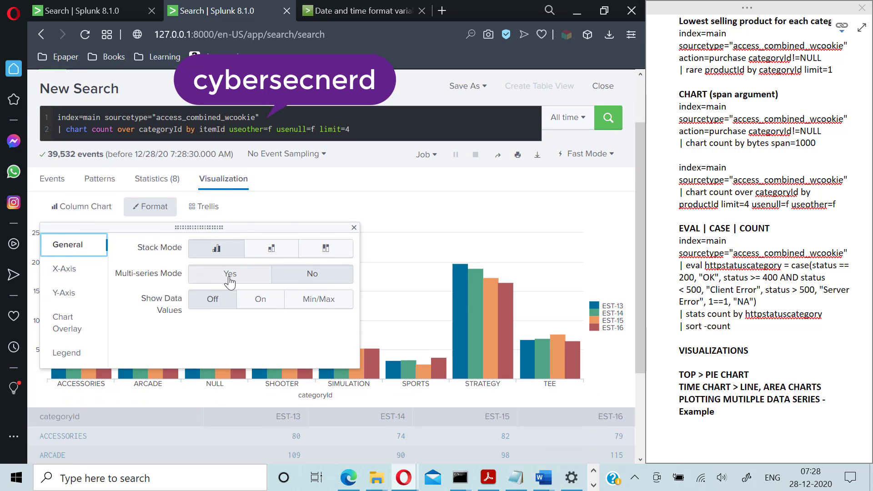
{"action": "left_click", "coordinate": [272, 251]}
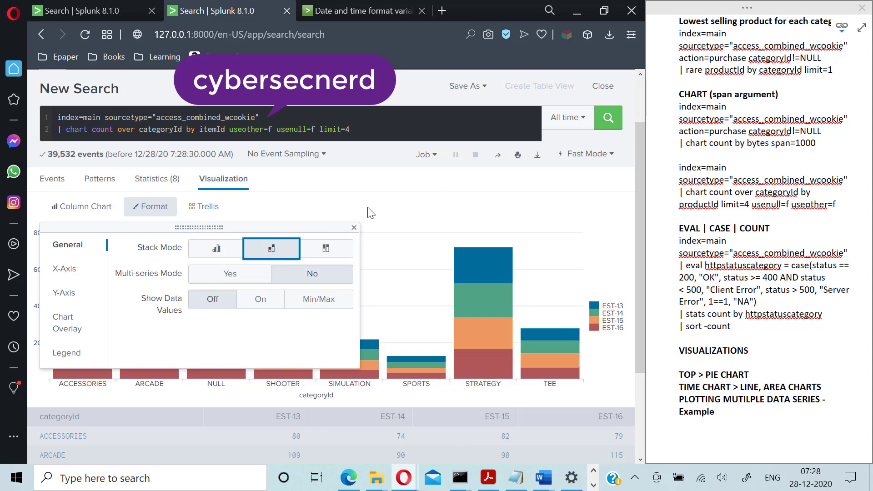
{"action": "left_click", "coordinate": [255, 275]}
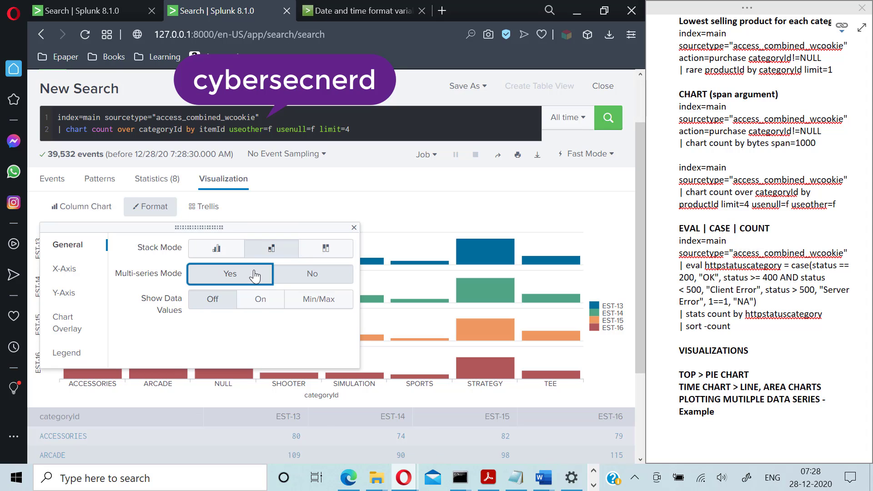
{"action": "left_click", "coordinate": [337, 203]}
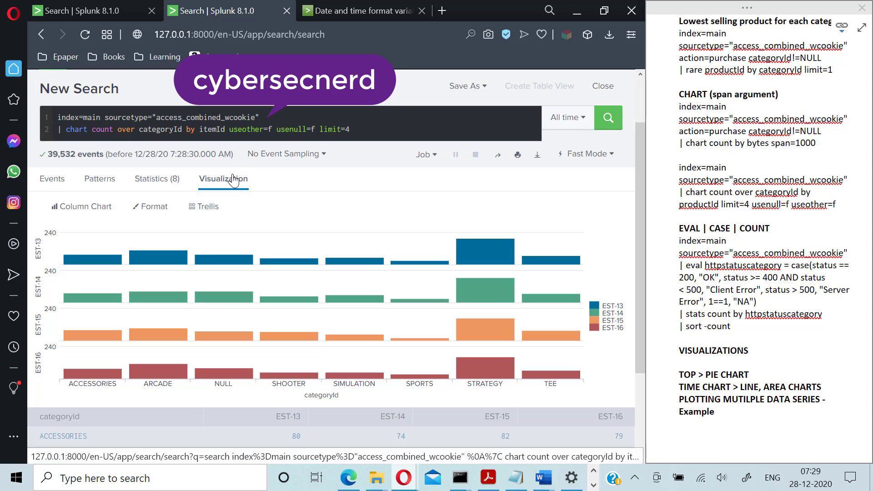
- Set the chart's Multi-series Mode back to No
{"action": "left_click", "coordinate": [211, 183]}
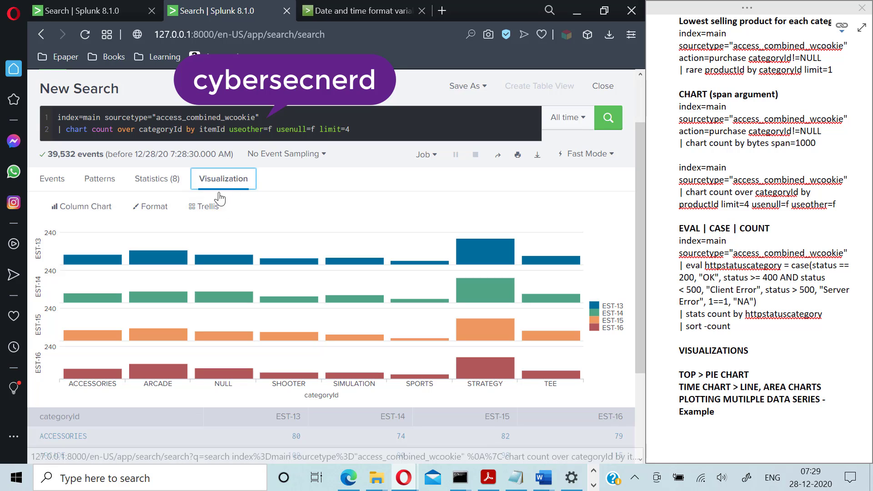
{"action": "left_click", "coordinate": [151, 206]}
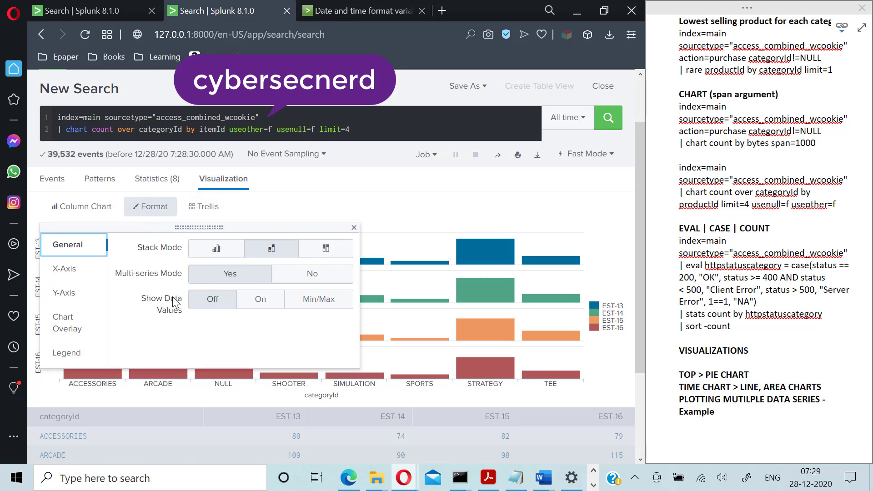
{"action": "left_click", "coordinate": [306, 274]}
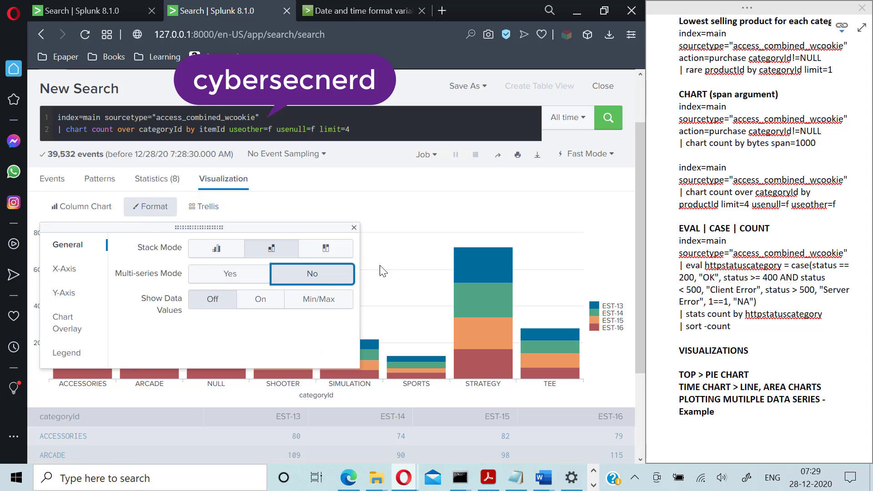
{"action": "left_click", "coordinate": [420, 219]}
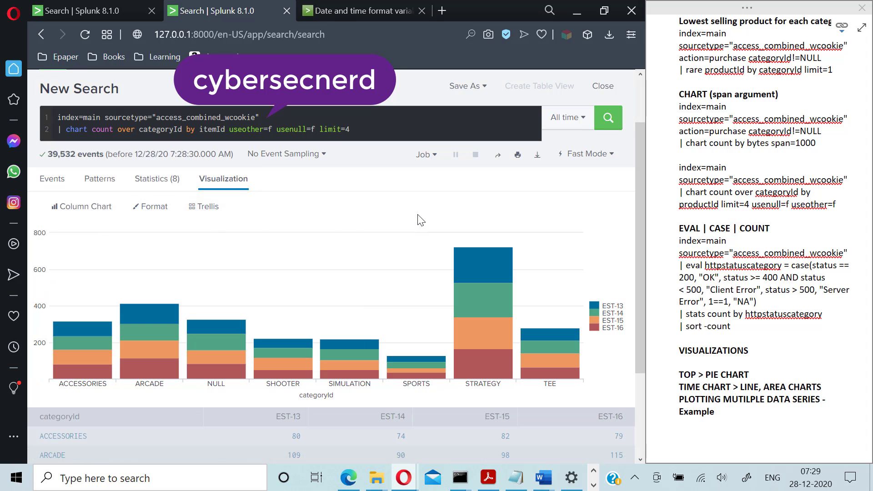
- Set Stack Mode to not stacked so the four series sit side by side
{"action": "left_click", "coordinate": [160, 210]}
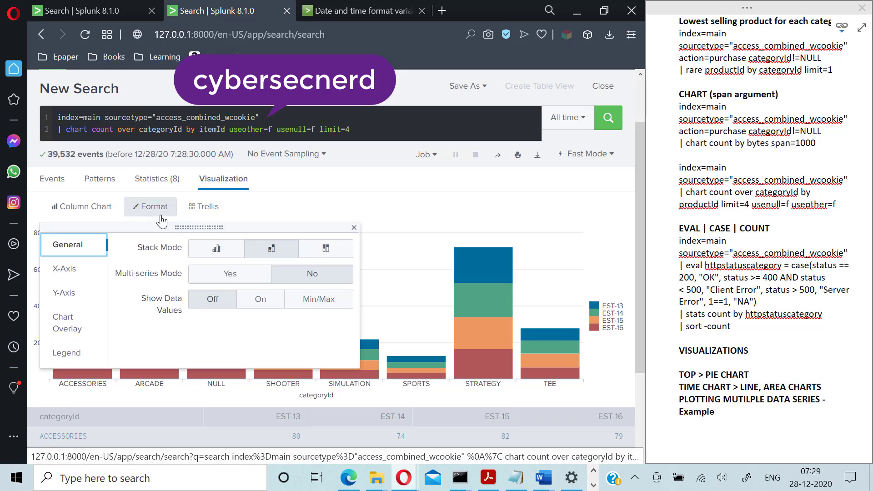
{"action": "left_click", "coordinate": [217, 256]}
{"action": "left_click", "coordinate": [374, 223]}
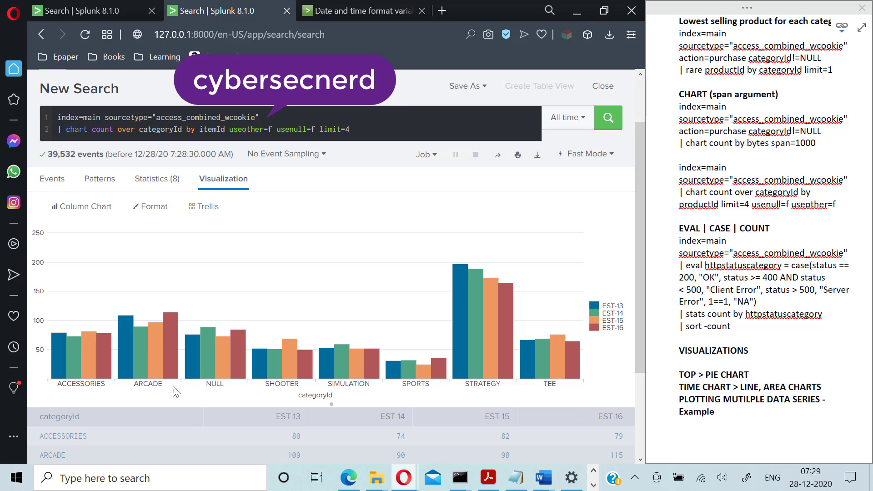
{"action": "scroll", "coordinate": [210, 387], "scroll_direction": "down", "scroll_amount": 5}
{"action": "scroll", "coordinate": [210, 387], "scroll_direction": "up", "scroll_amount": 7}
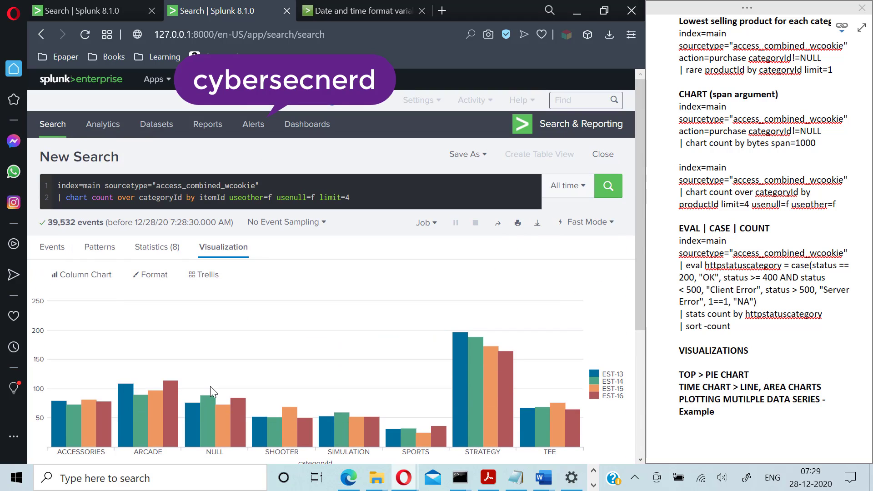